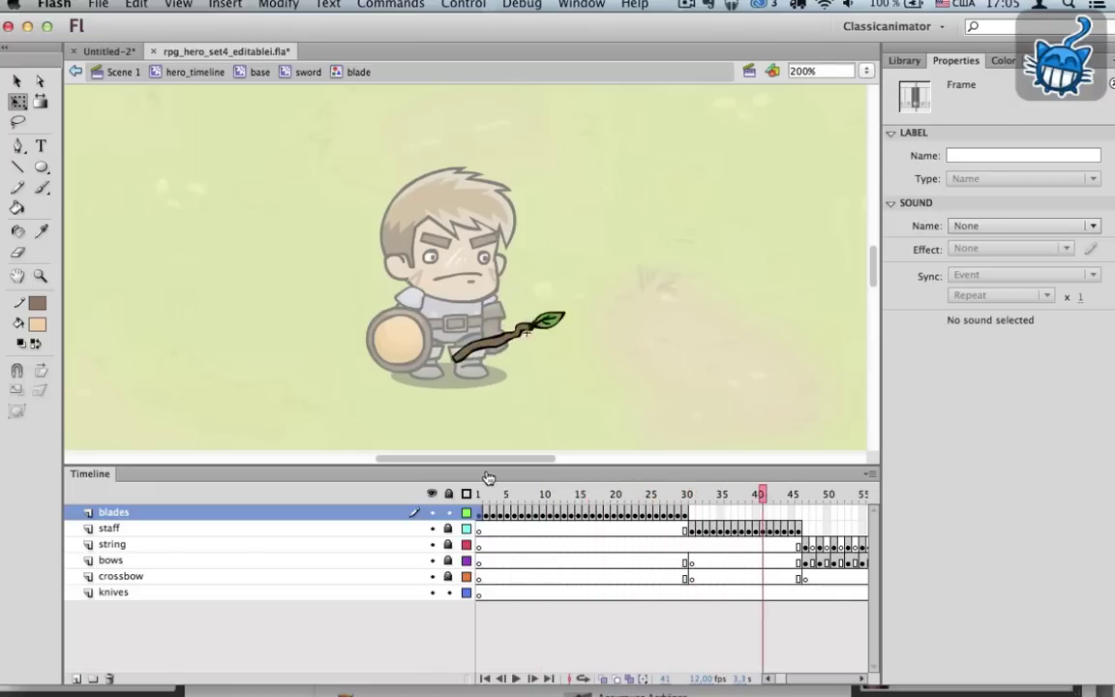
Step: Play through the blade symbol's frames, and change the first frame of the graphic inside the base clip's shield to remove the shield
key("Return")
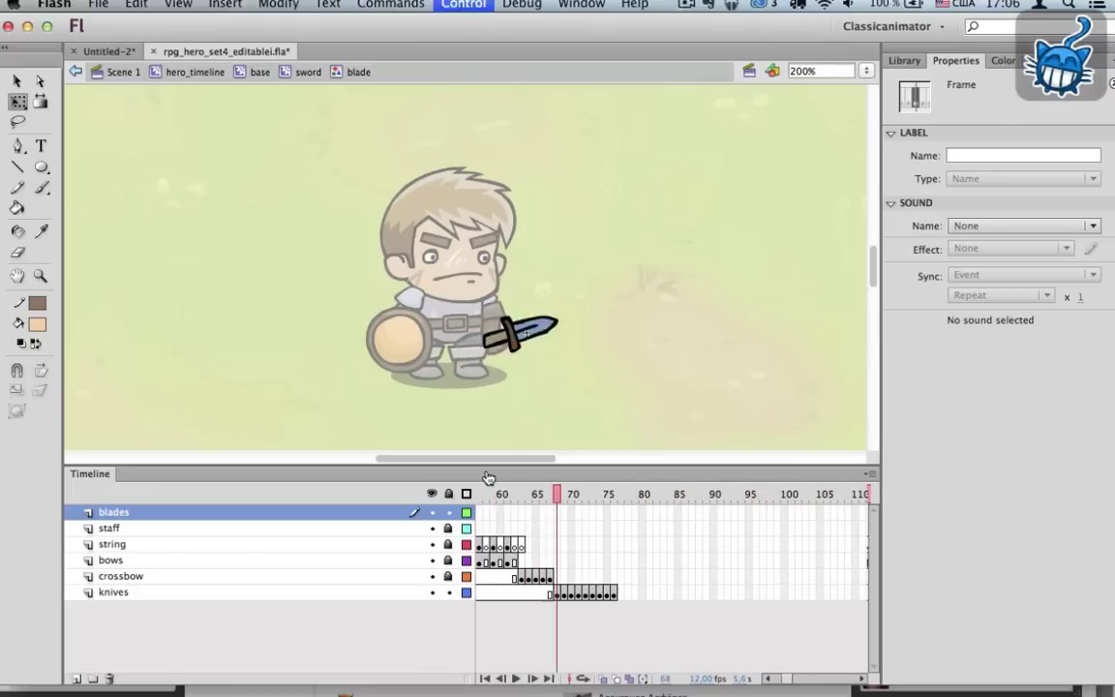
left_click(259, 71)
double_click(398, 338)
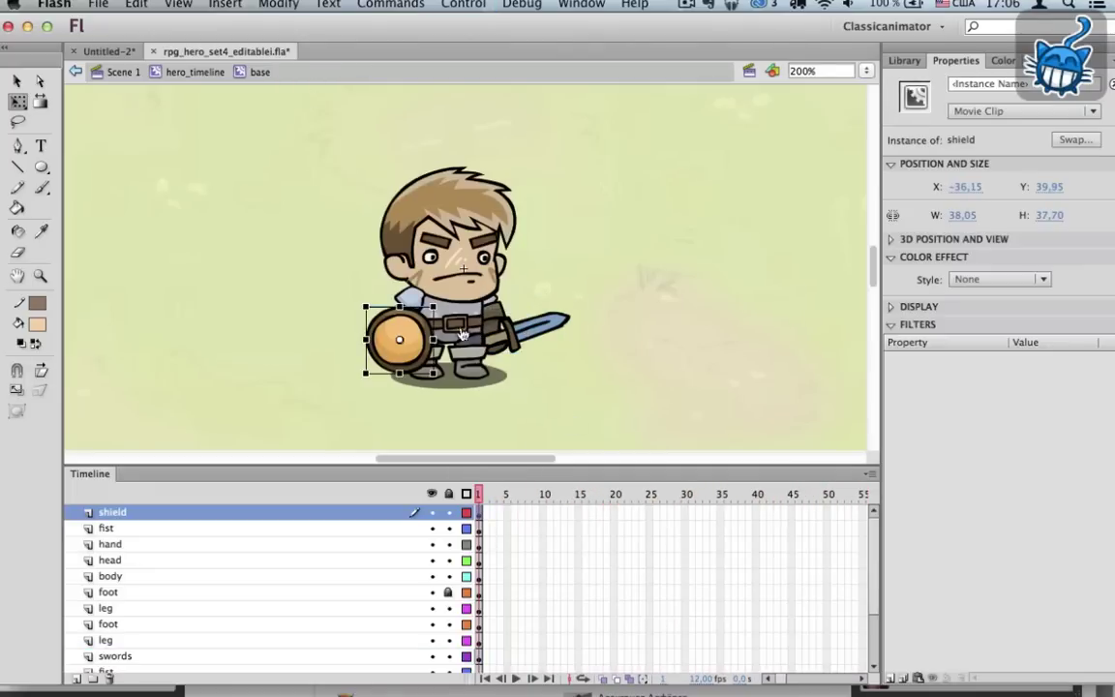
left_click(398, 339)
left_click(970, 336)
key("Return")
Step: Set the first frame of the blade graphic inside the base clip's sword symbol to 3
left_click(260, 72)
double_click(527, 332)
left_click(528, 332)
left_click(970, 336)
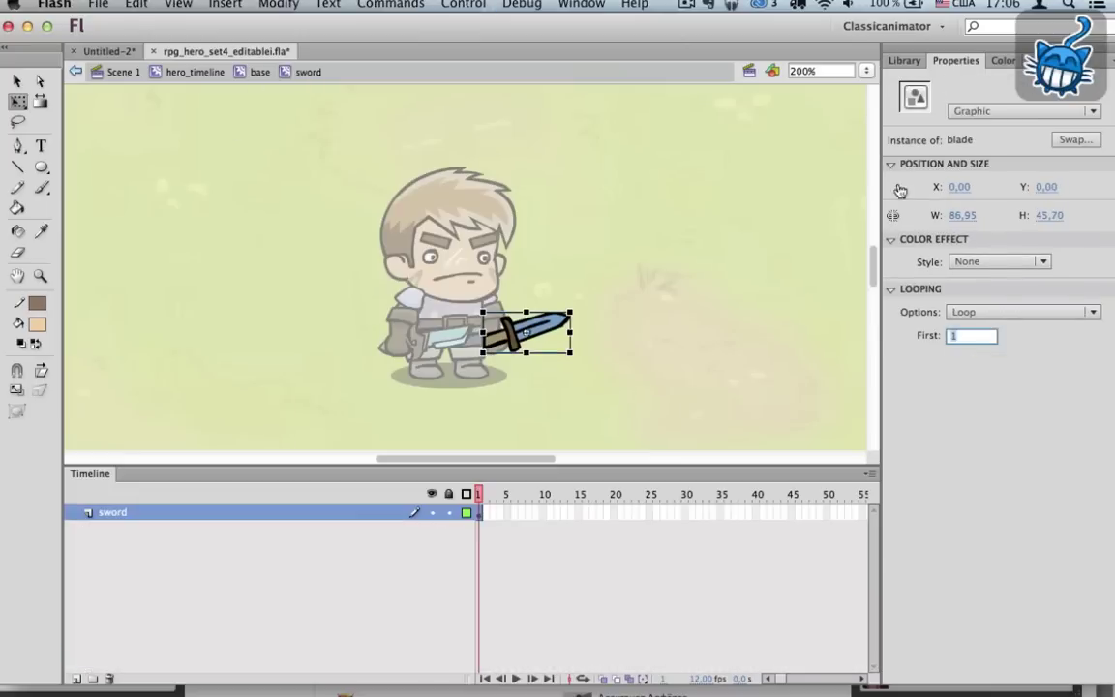
type("4")
key("BackSpace")
type("3")
left_click(259, 73)
double_click(476, 297)
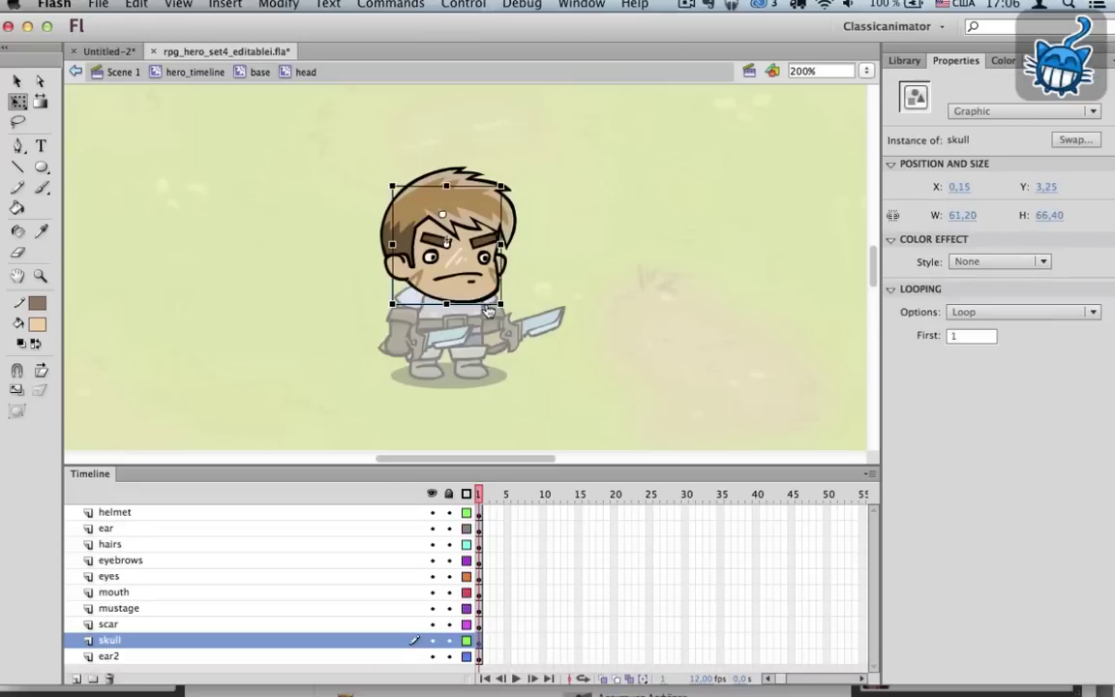
left_click(259, 73)
double_click(445, 338)
double_click(481, 299)
key("v")
left_click(477, 315)
Step: Open the hero clip on frame 2 of hero_timeline and set its loop playback range to frames 1 to 10
left_click(197, 72)
left_click(484, 527)
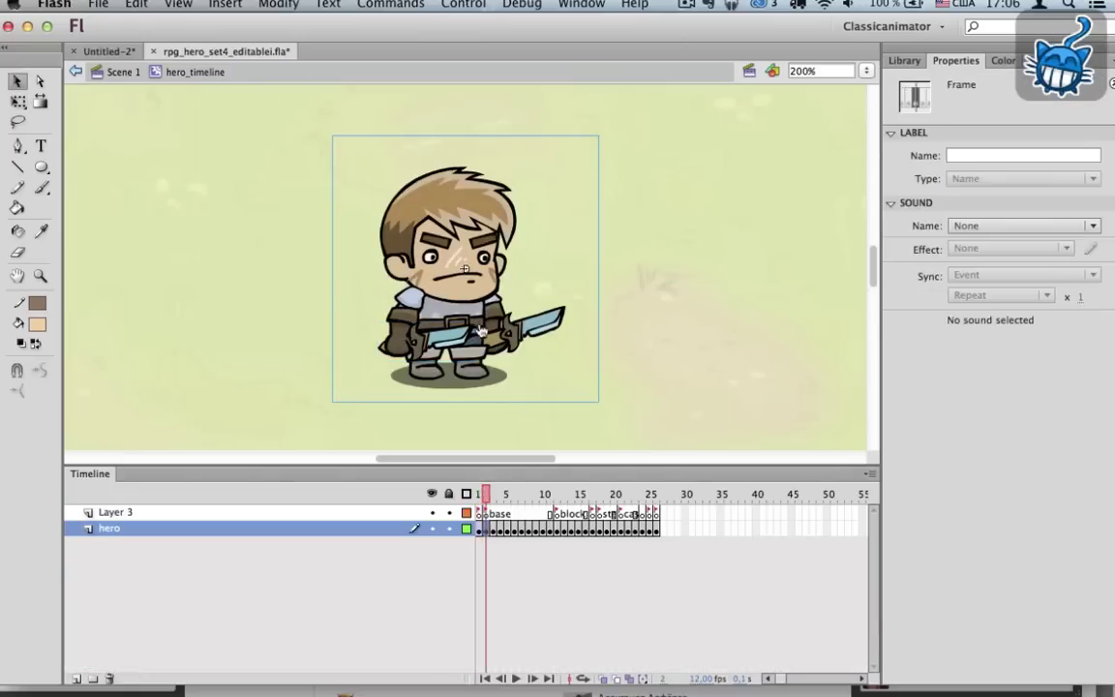
double_click(484, 324)
left_click_drag(550, 494, 550, 490)
left_click(198, 72)
Step: Open the jump clip from hero_timeline and preview its animation looped over frames 1 to 8
left_click(492, 528)
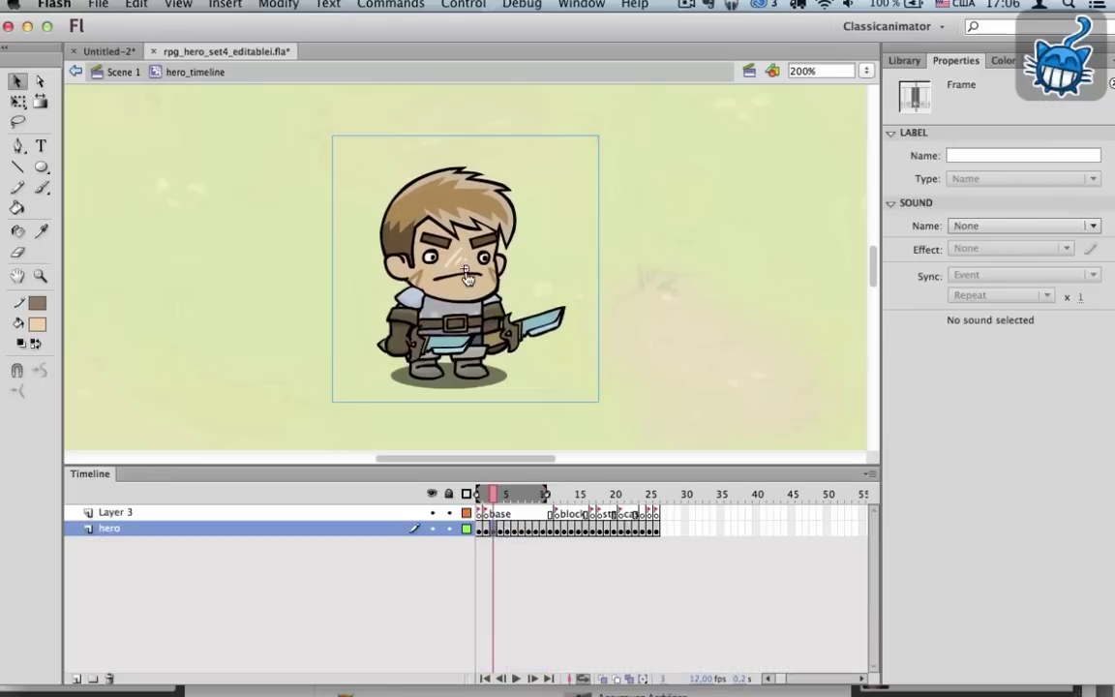
double_click(468, 275)
left_click(217, 75)
double_click(472, 323)
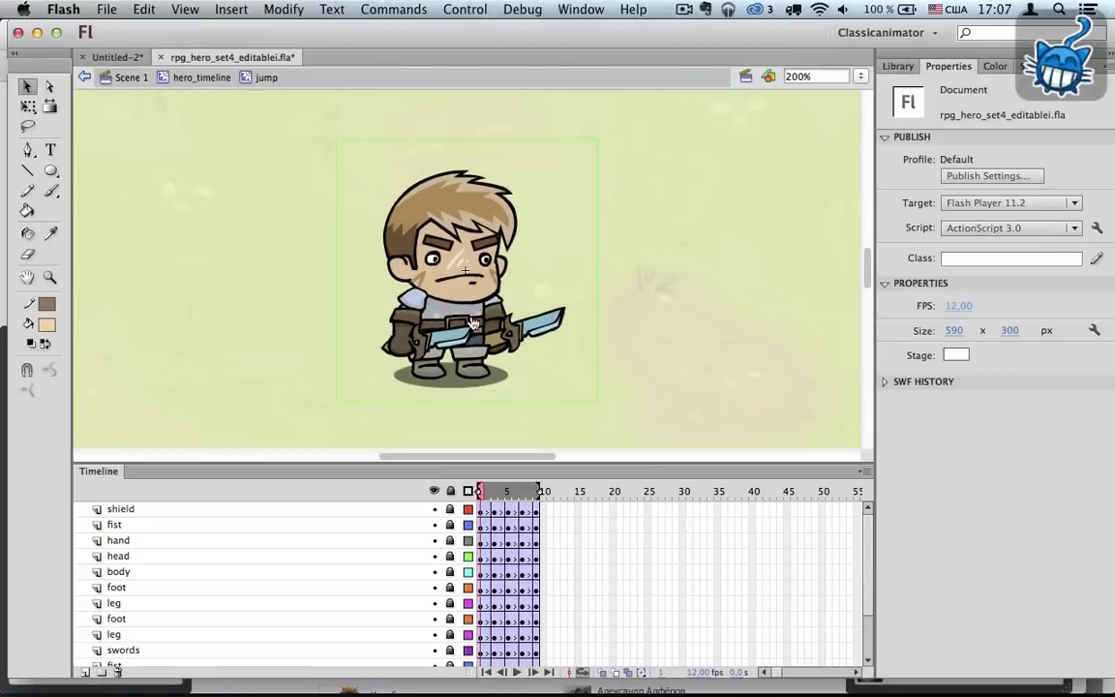
left_click(523, 671)
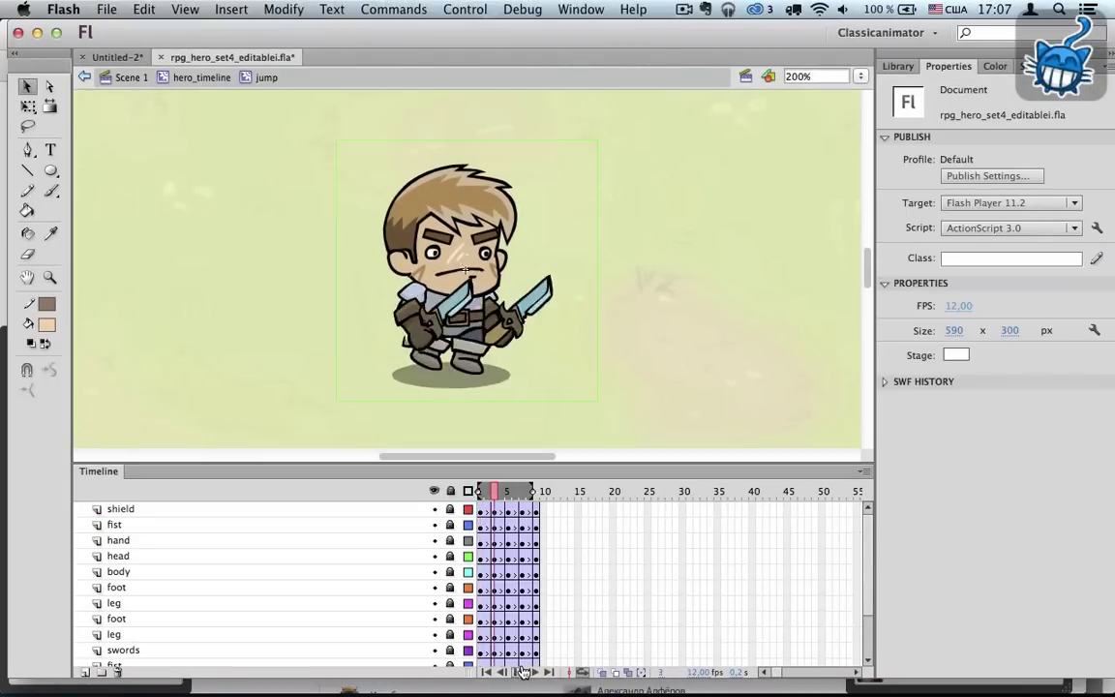
left_click(223, 87)
Step: Open the walk clip on frame 5 of hero_timeline and preview its looping animation
left_click(506, 528)
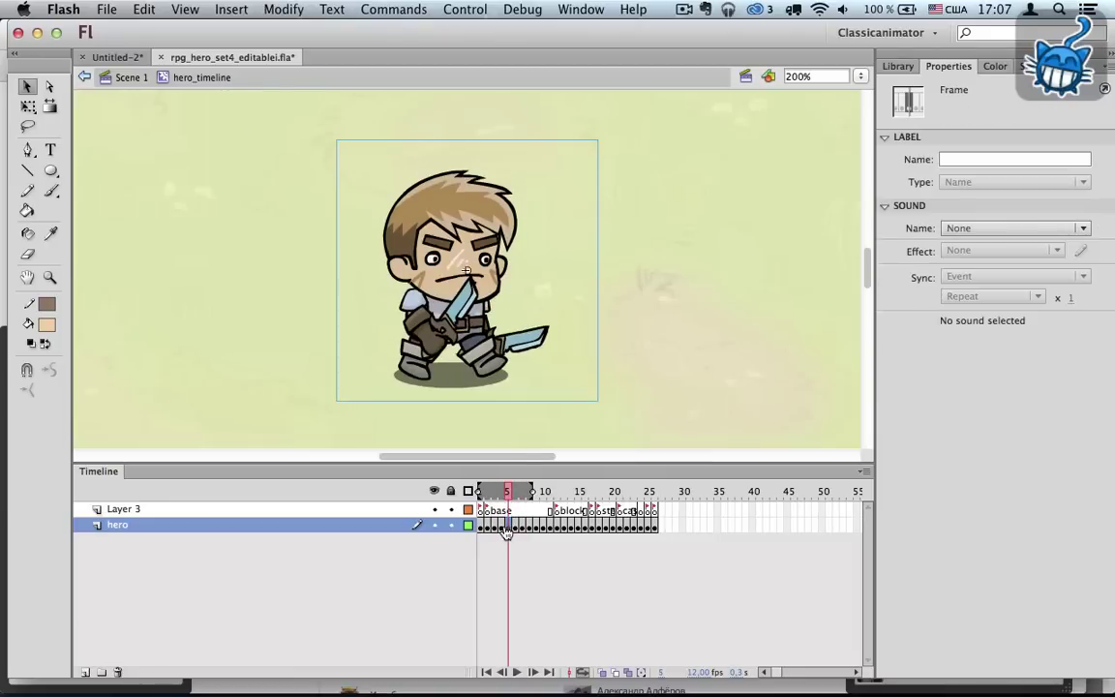
left_click(487, 278)
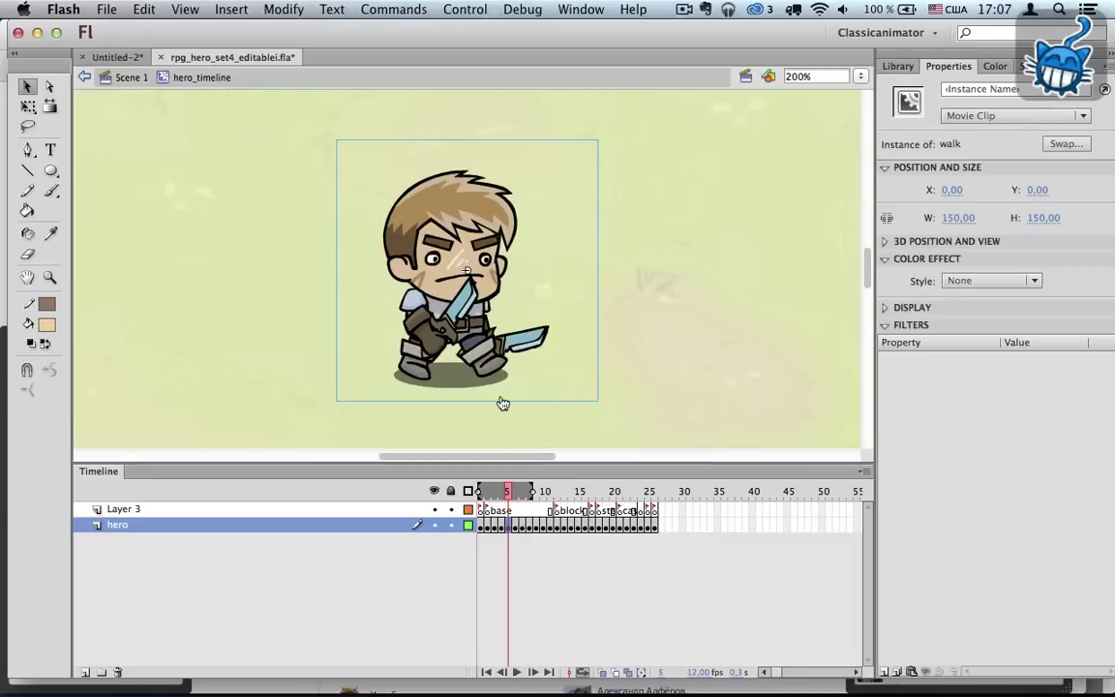
double_click(483, 308)
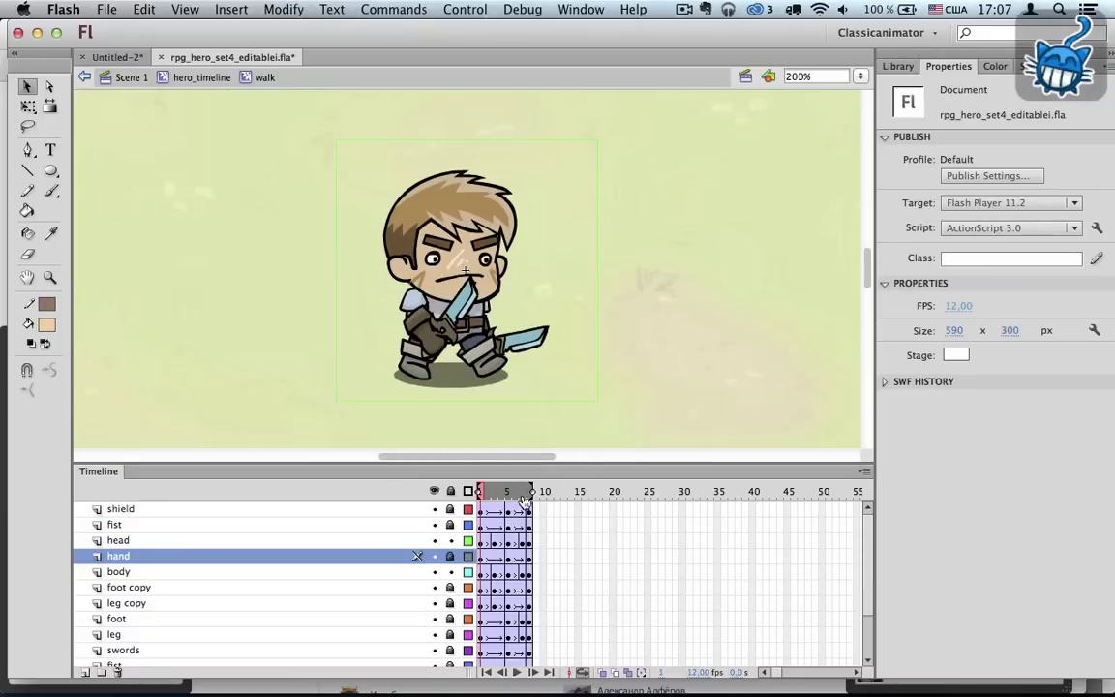
left_click(527, 508)
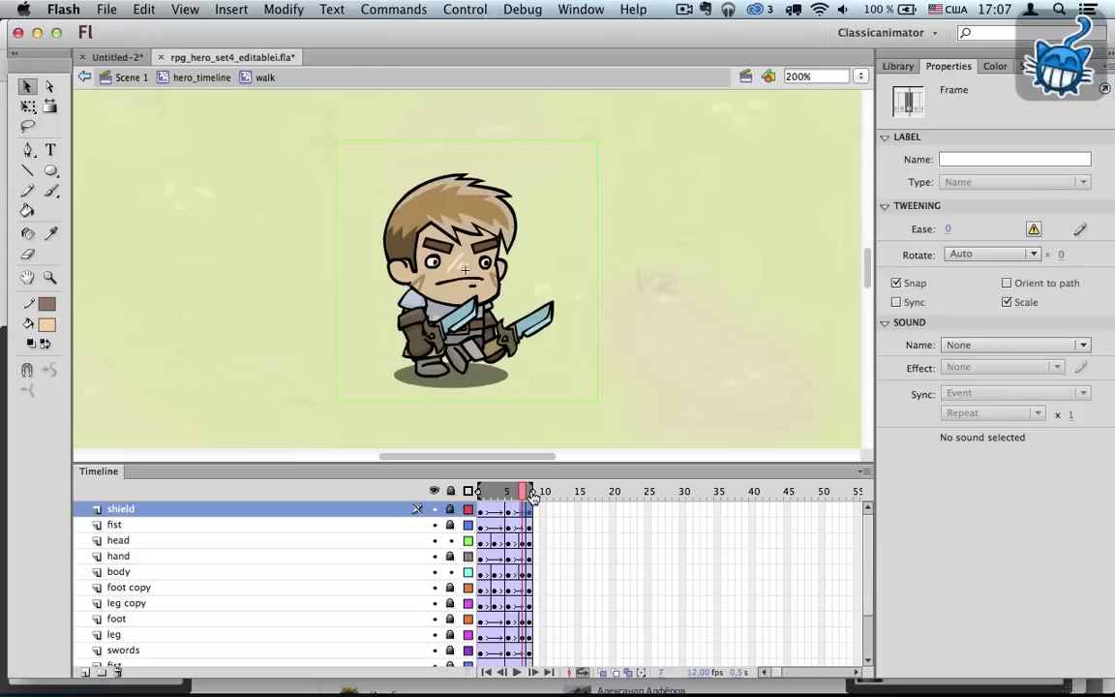
left_click(520, 672)
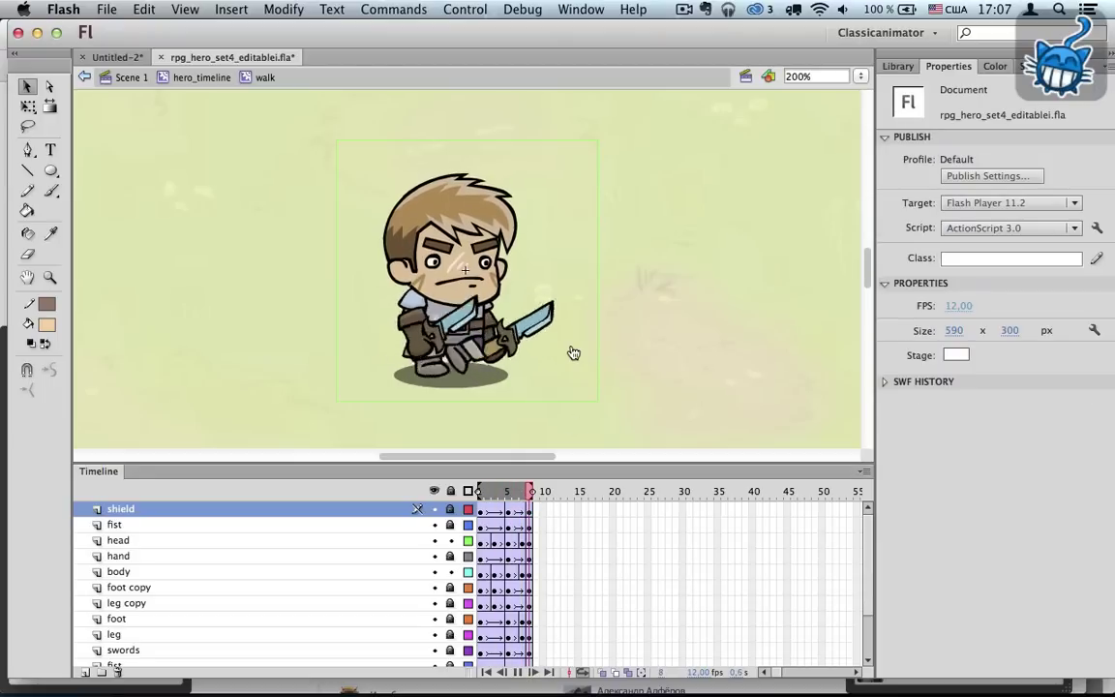
left_click(199, 77)
Step: Open the run clip on frame 8 of hero_timeline and preview its looping animation
left_click(525, 510)
left_click(521, 528)
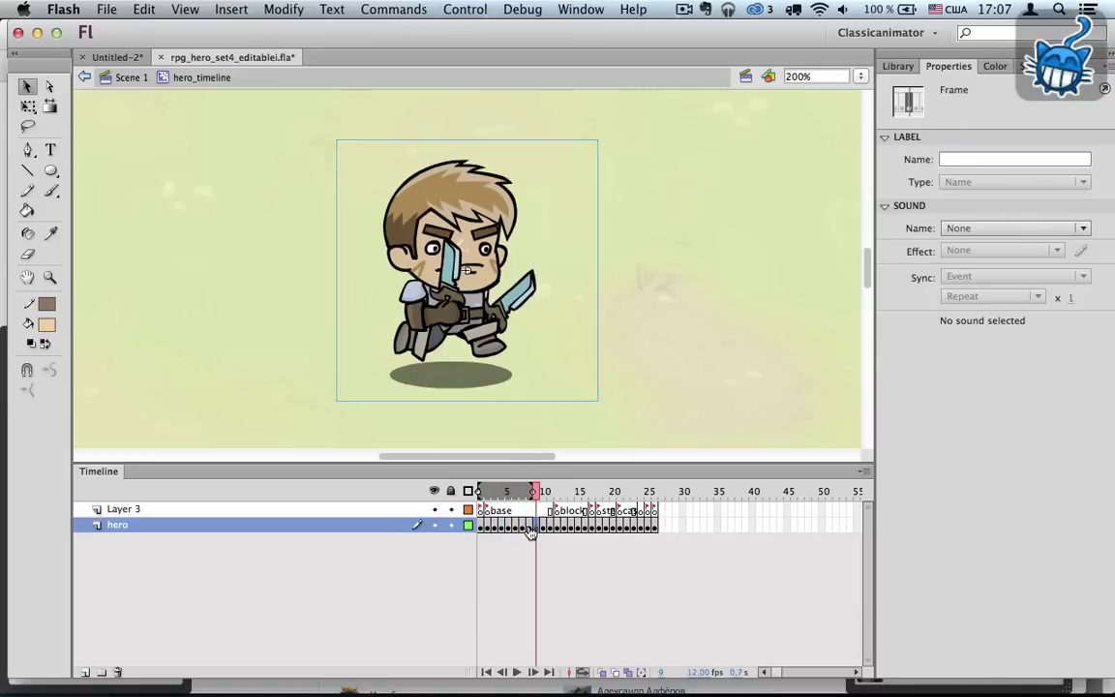
left_click(480, 295)
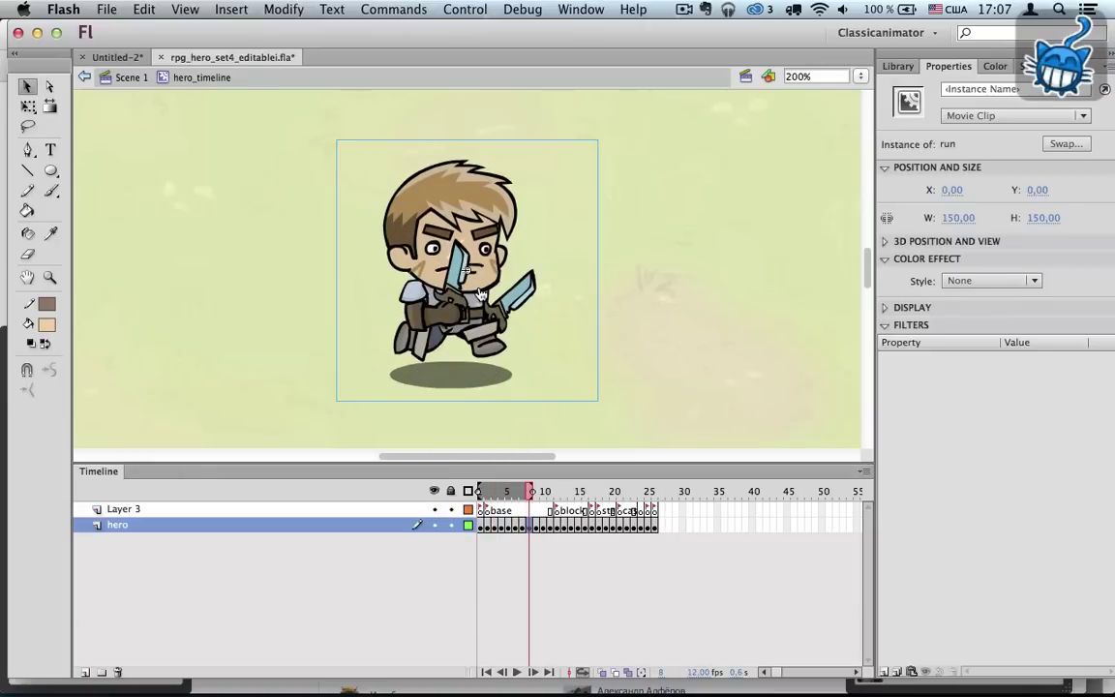
double_click(481, 295)
left_click(516, 672)
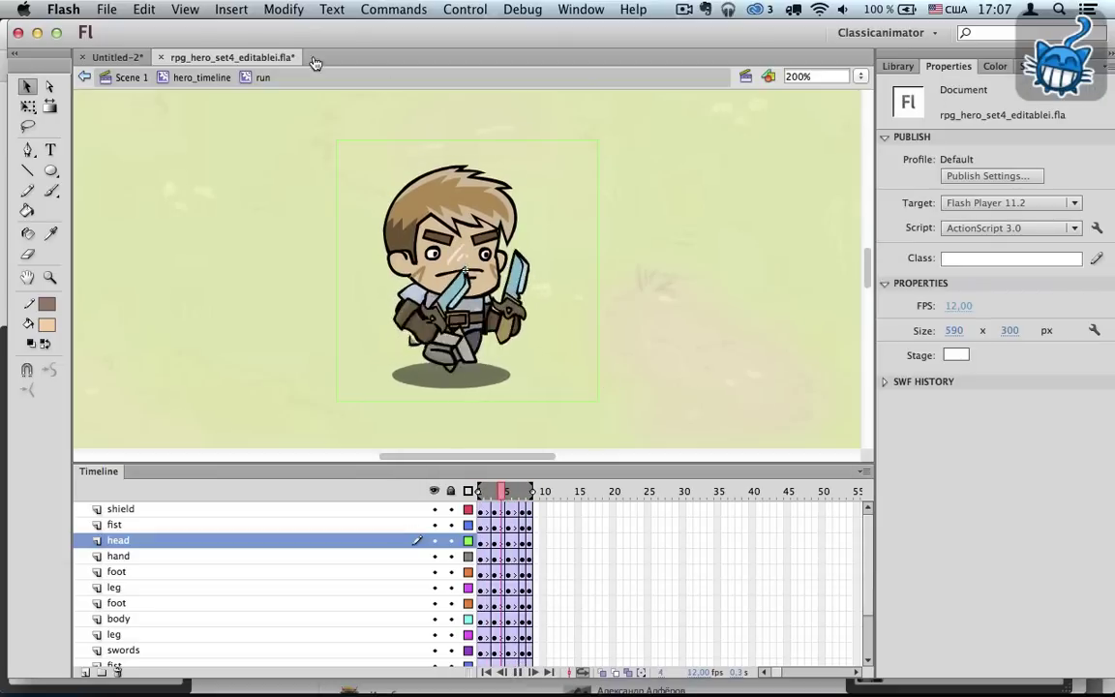
left_click(205, 78)
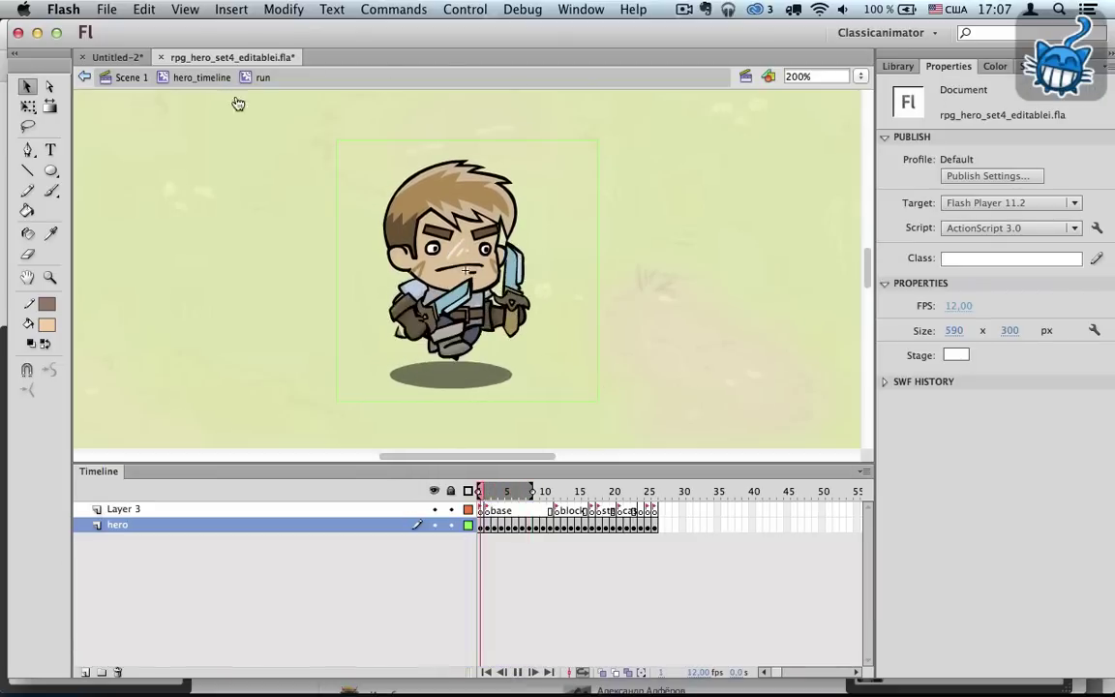
Step: Open the stealth clip on frame 18 of hero_timeline and preview it looped over frames 1 to 10
left_click(579, 526)
left_click(558, 526)
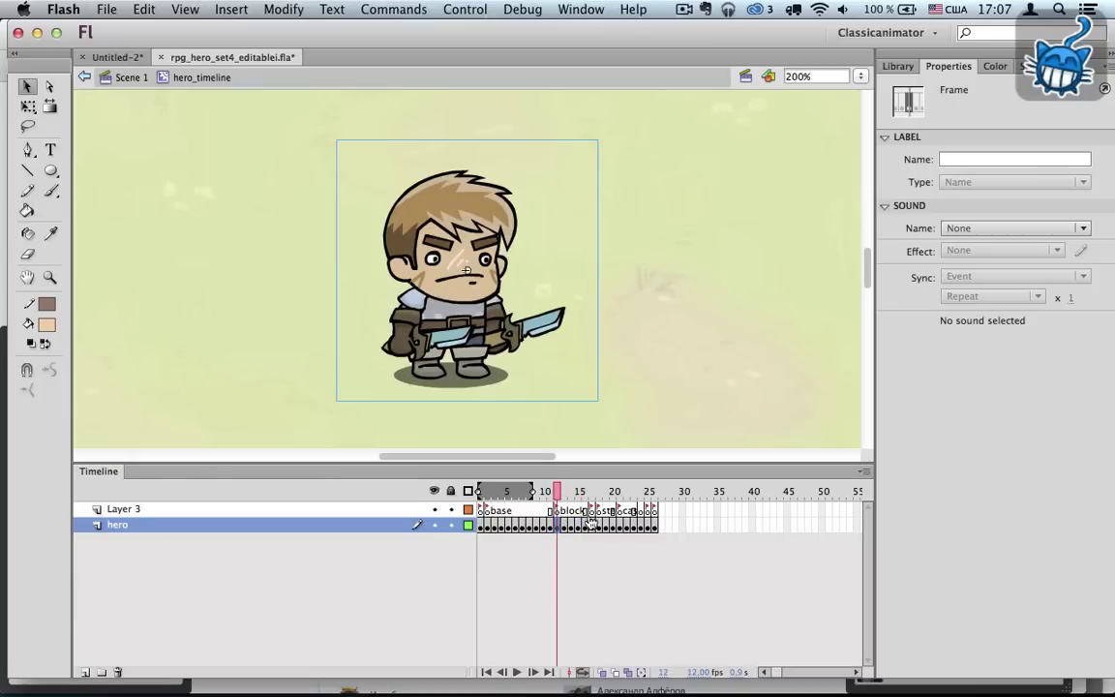
left_click(606, 526)
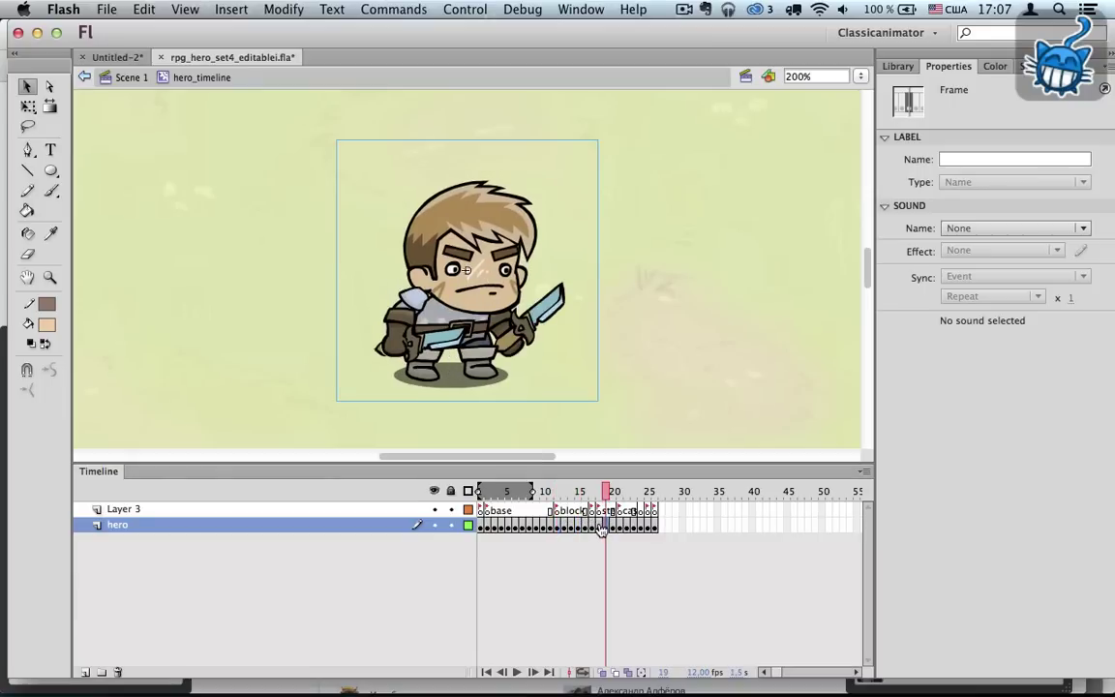
left_click(601, 527)
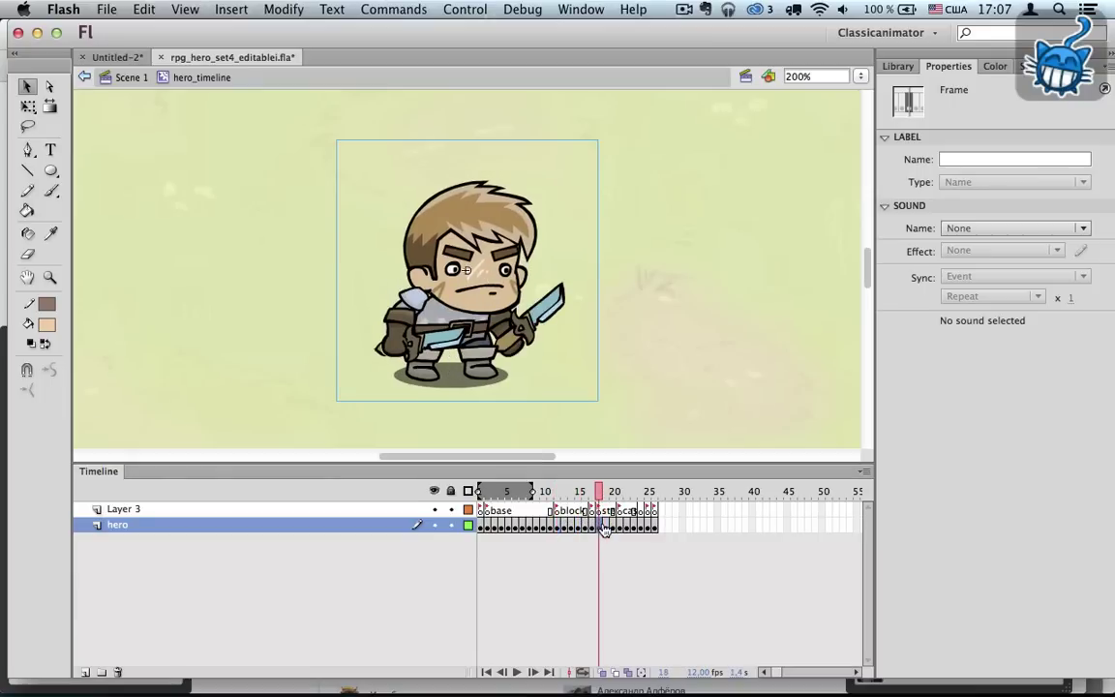
double_click(520, 350)
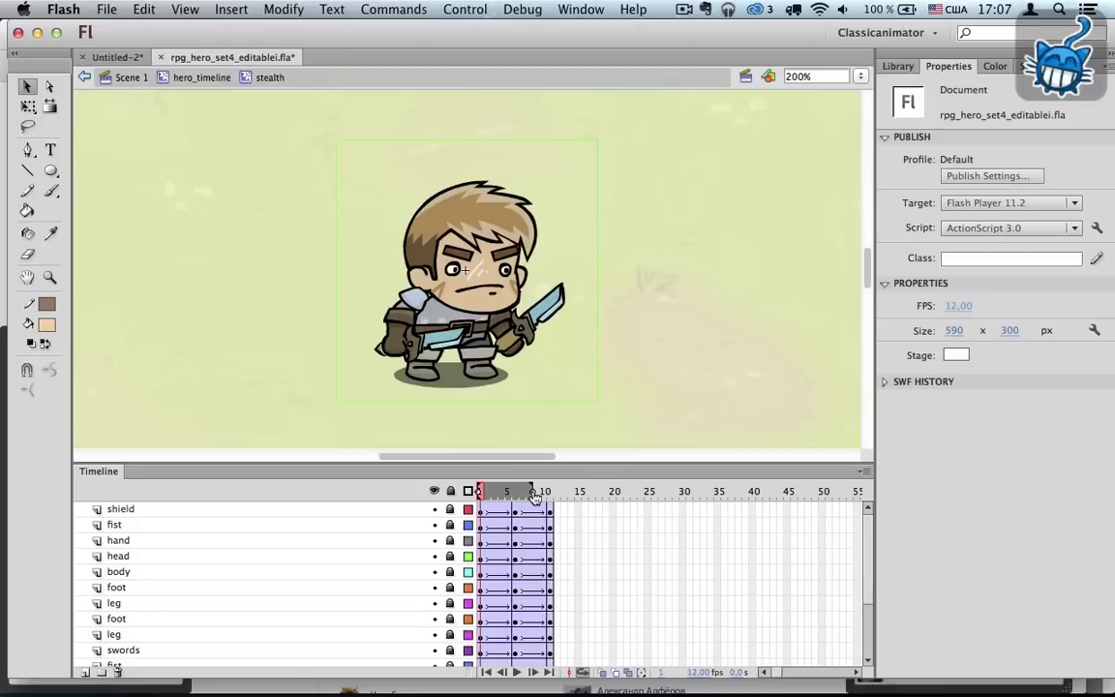
left_click(516, 672)
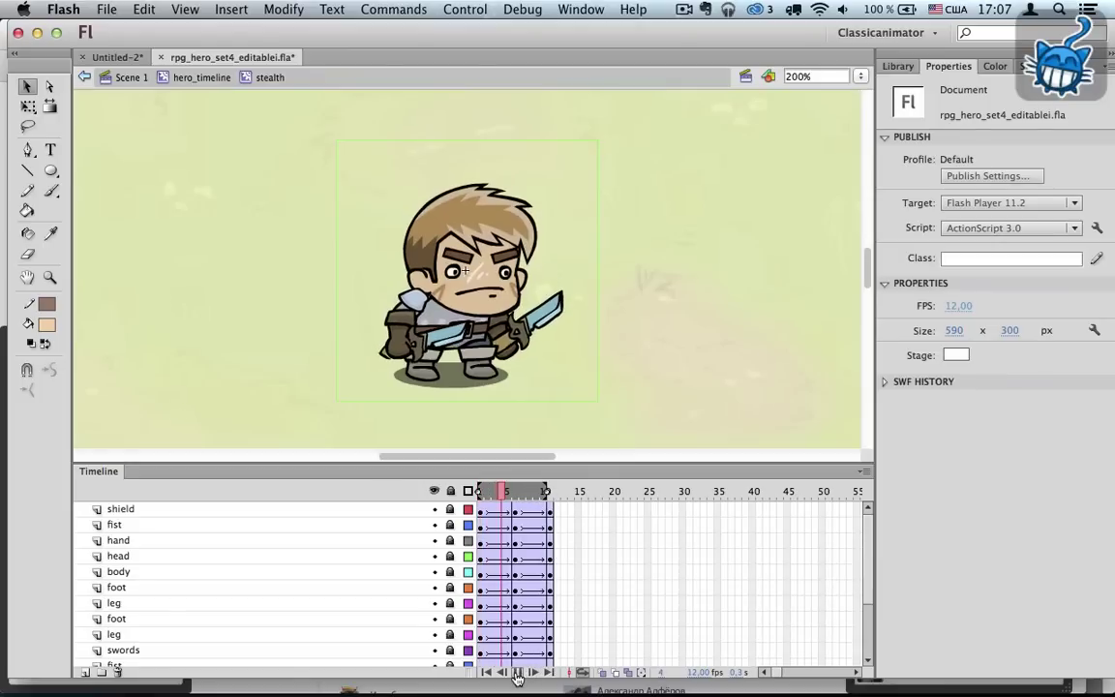
left_click(201, 77)
Step: Open the stealth_attack clip on frame 19 of hero_timeline and preview it looped over frames 1 to 13
left_click(605, 527)
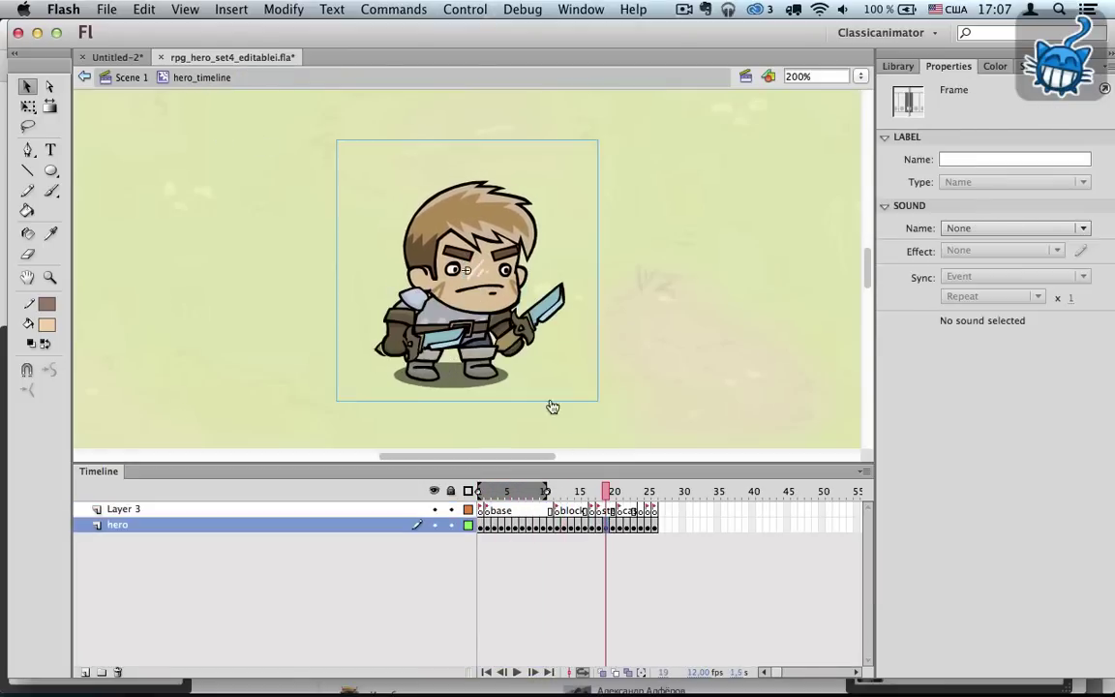
double_click(487, 350)
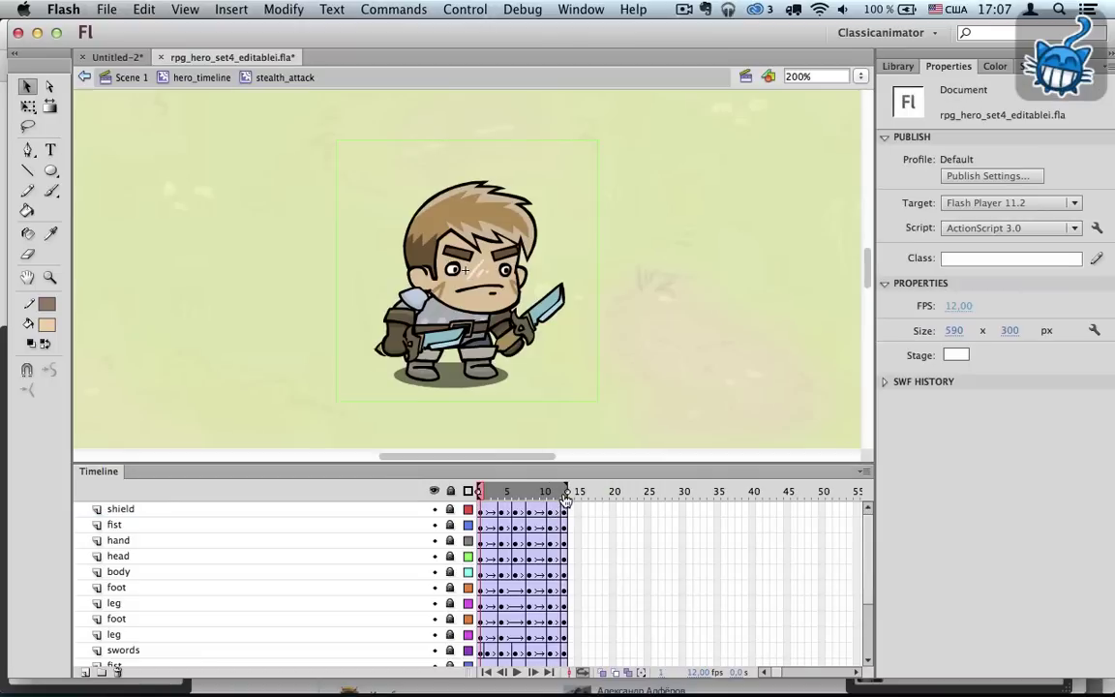
left_click(521, 671)
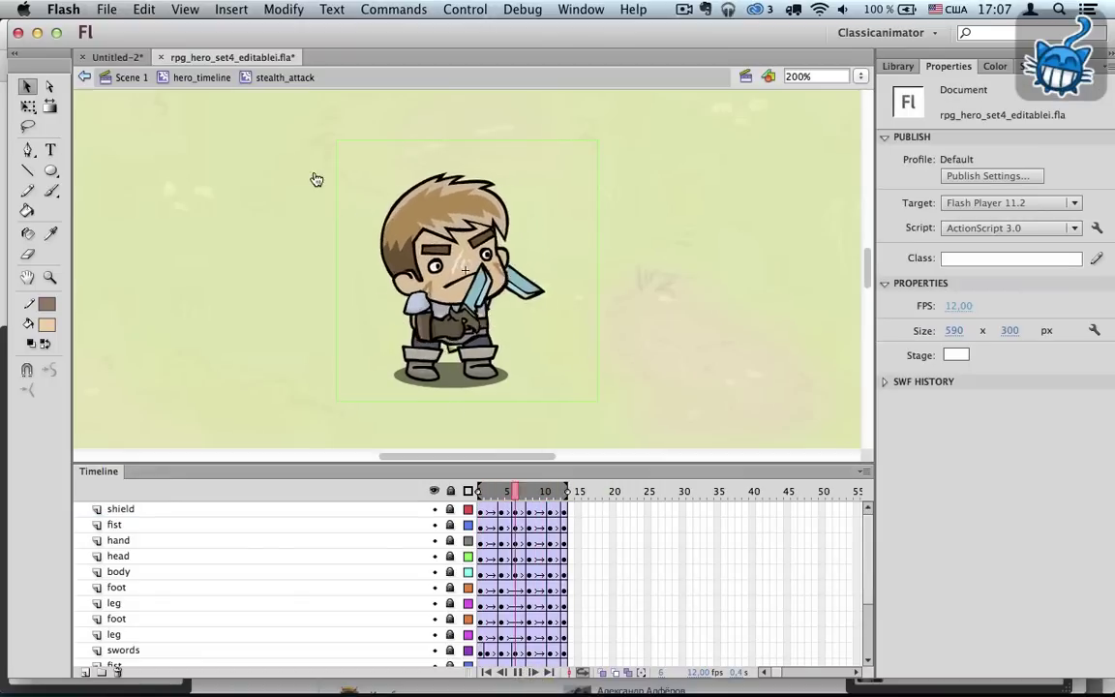
left_click(200, 78)
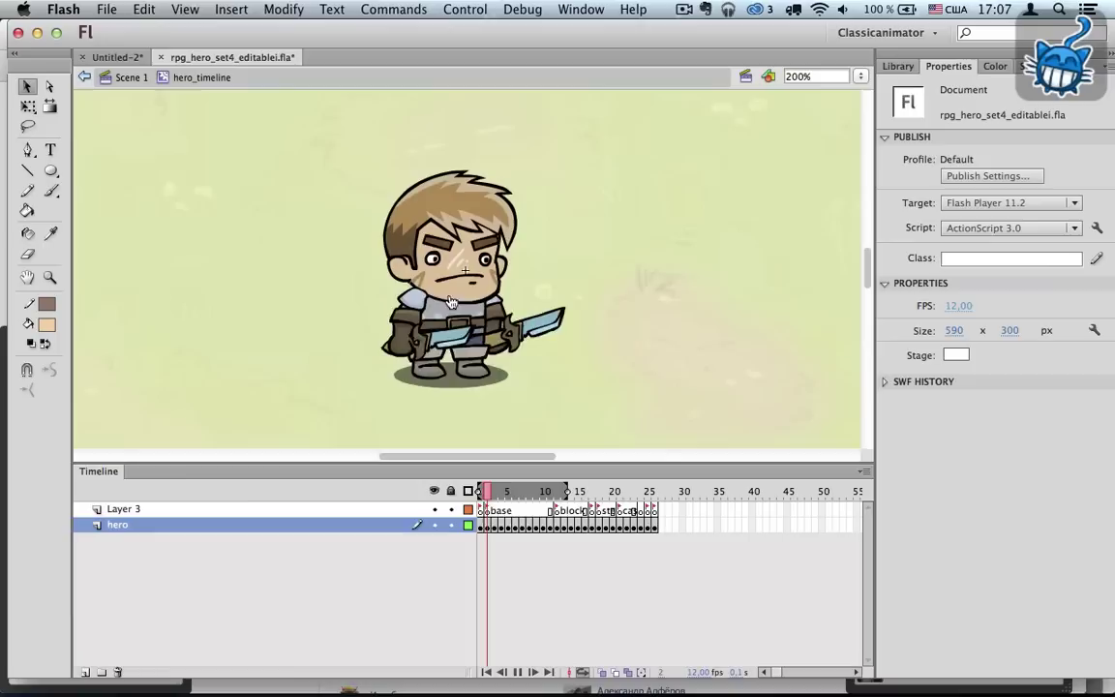
Step: Open the walk_stealth clip from hero_timeline and preview its animation looped over frames 1 to 16
left_click(606, 527)
double_click(538, 357)
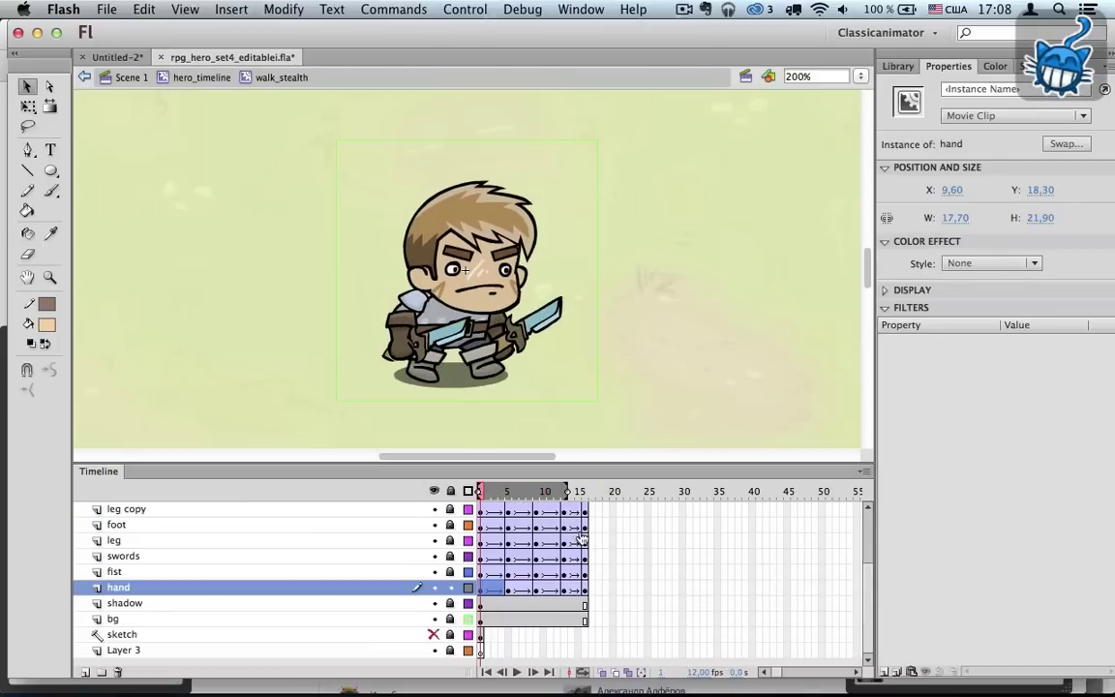
left_click(584, 498)
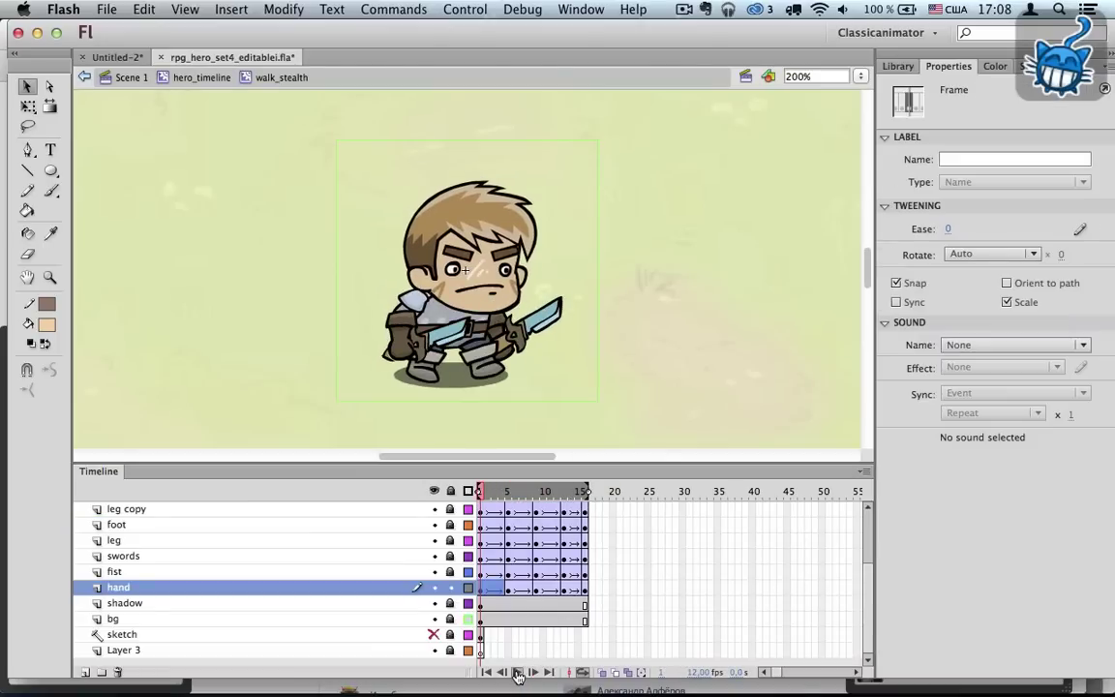
left_click(518, 672)
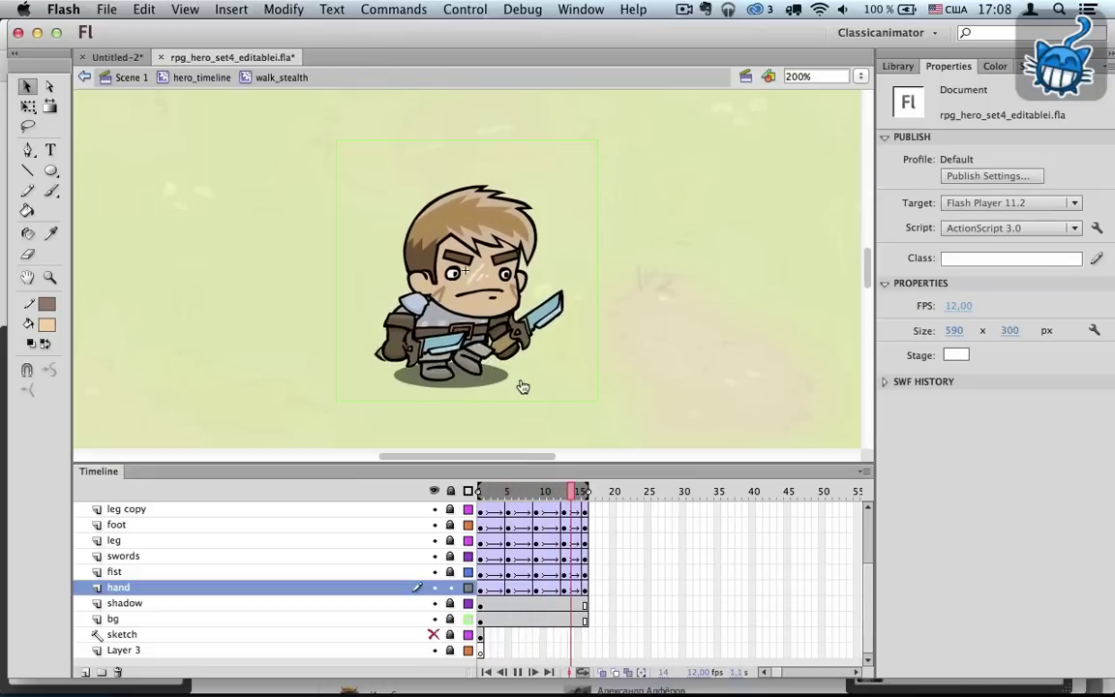
left_click(198, 78)
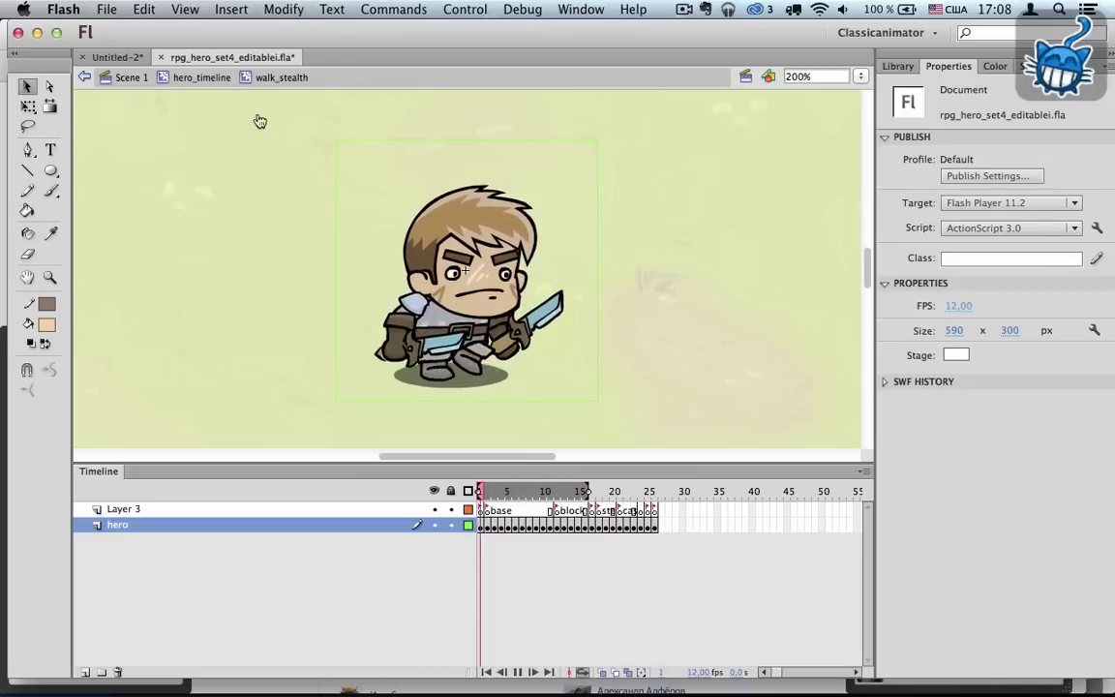
Step: Open the die clip from hero_timeline and play its animation
left_click(573, 525)
left_click(546, 527)
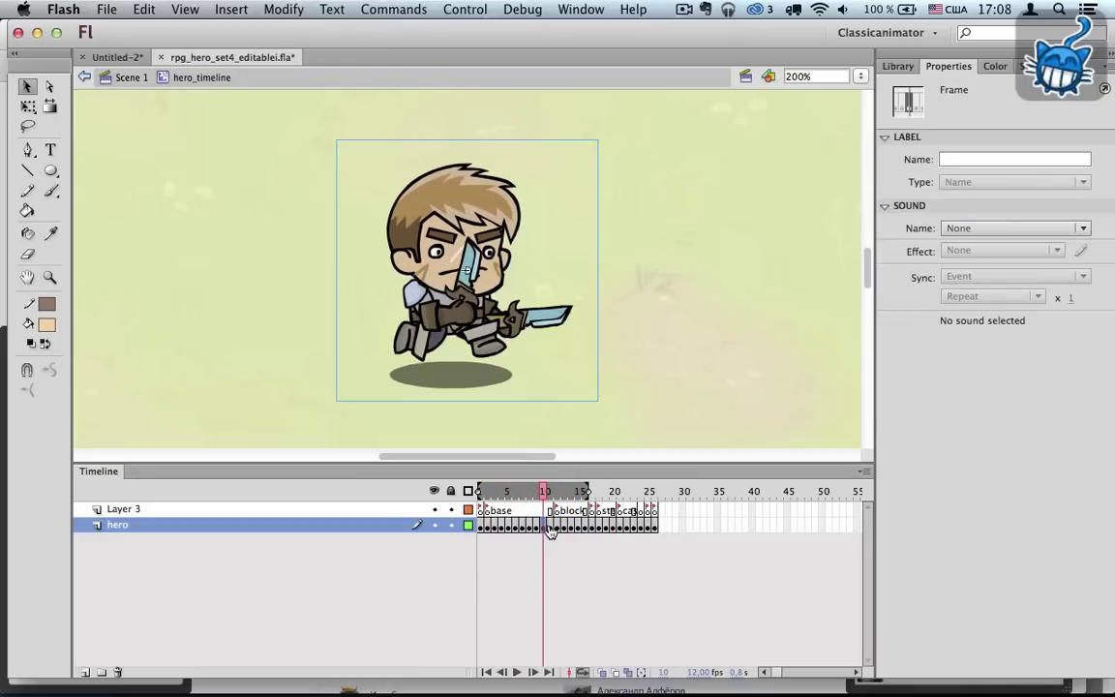
double_click(484, 387)
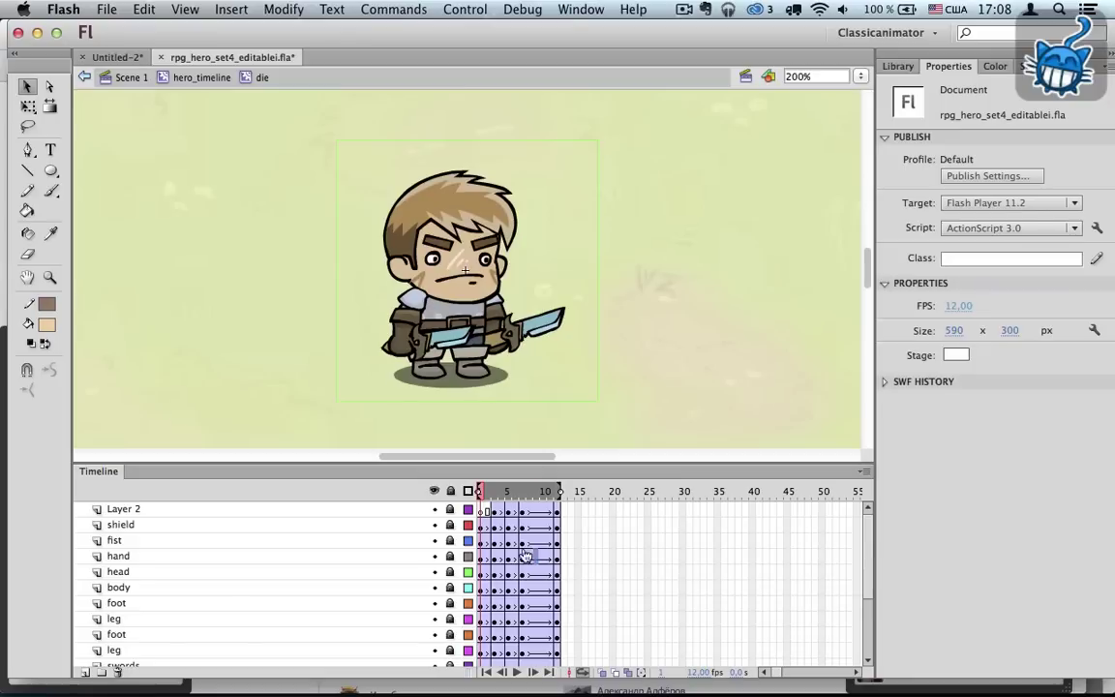
left_click_drag(525, 555, 478, 559)
left_click(518, 673)
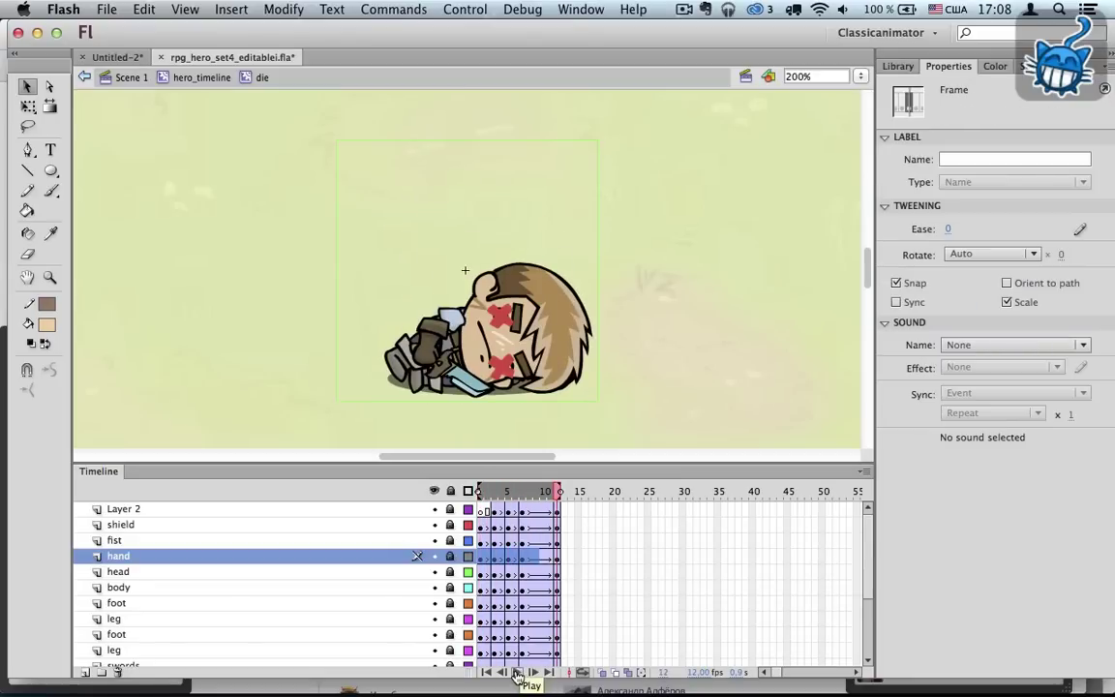
left_click(518, 672)
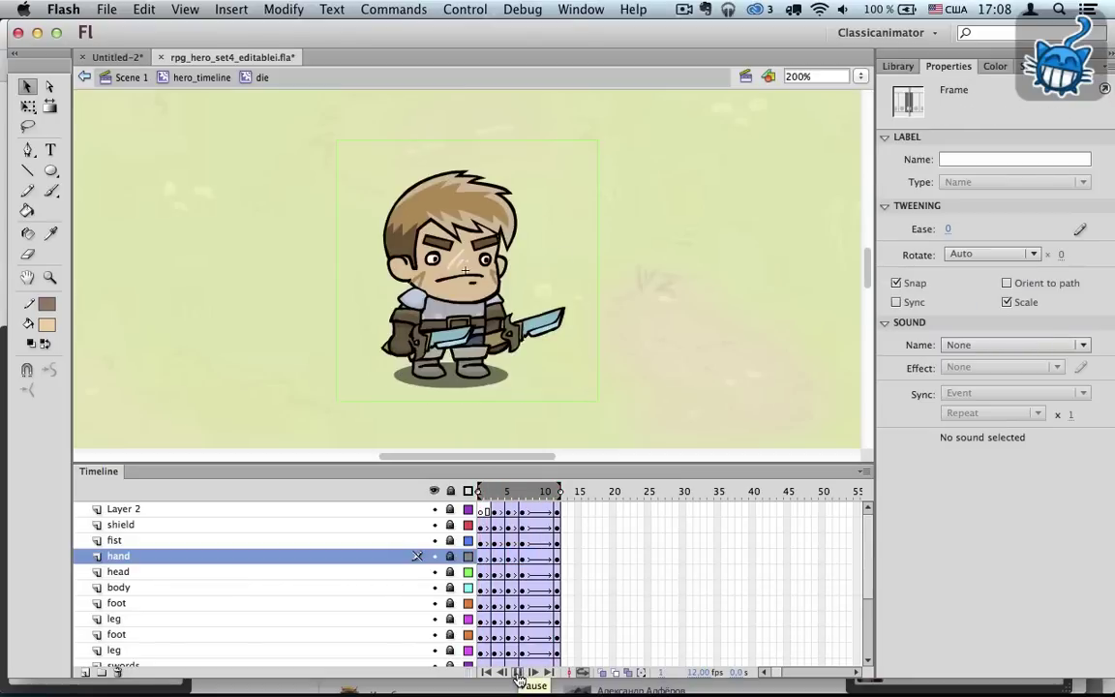
left_click(199, 77)
Step: Open the run_pike clip on frame 10 of hero_timeline, preview its animation over frames 1 to 8, and return to hero_timeline
left_click(539, 527)
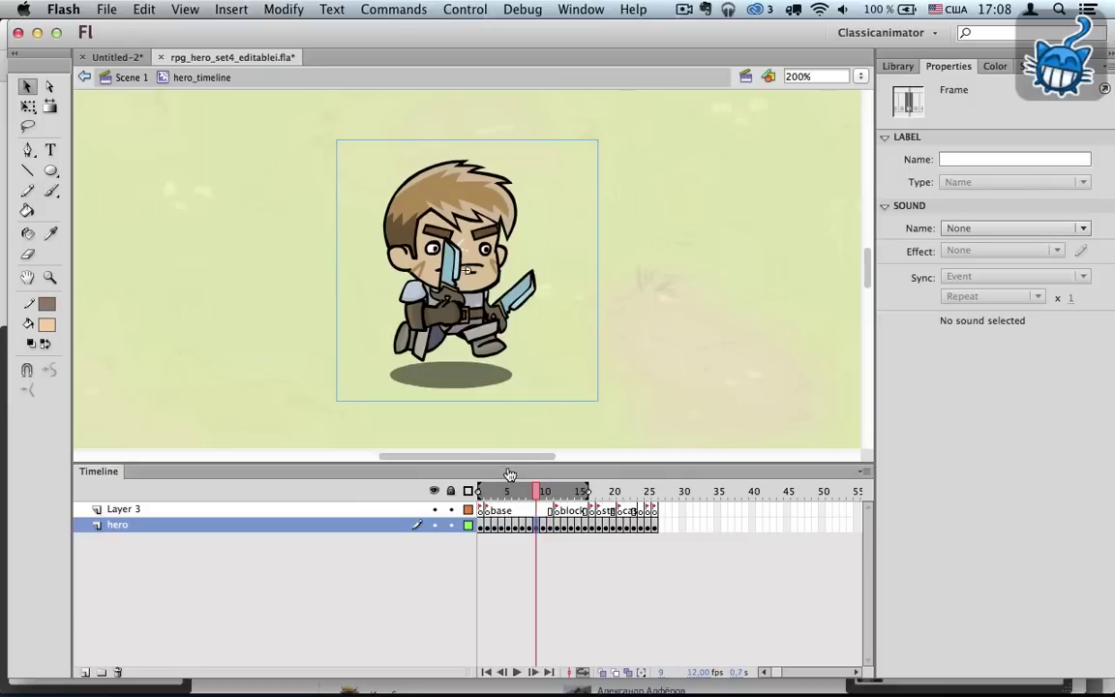
left_click(545, 527)
double_click(490, 271)
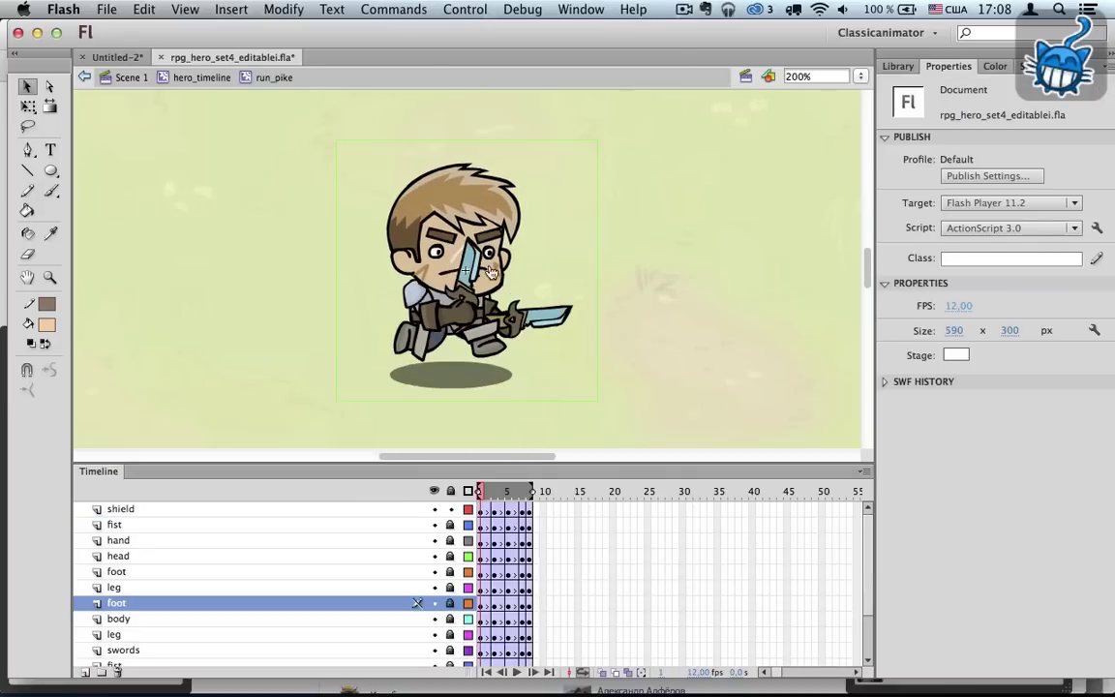
mouse_move(528, 560)
left_mouse_down()
mouse_move(464, 564)
mouse_move(529, 558)
left_mouse_up()
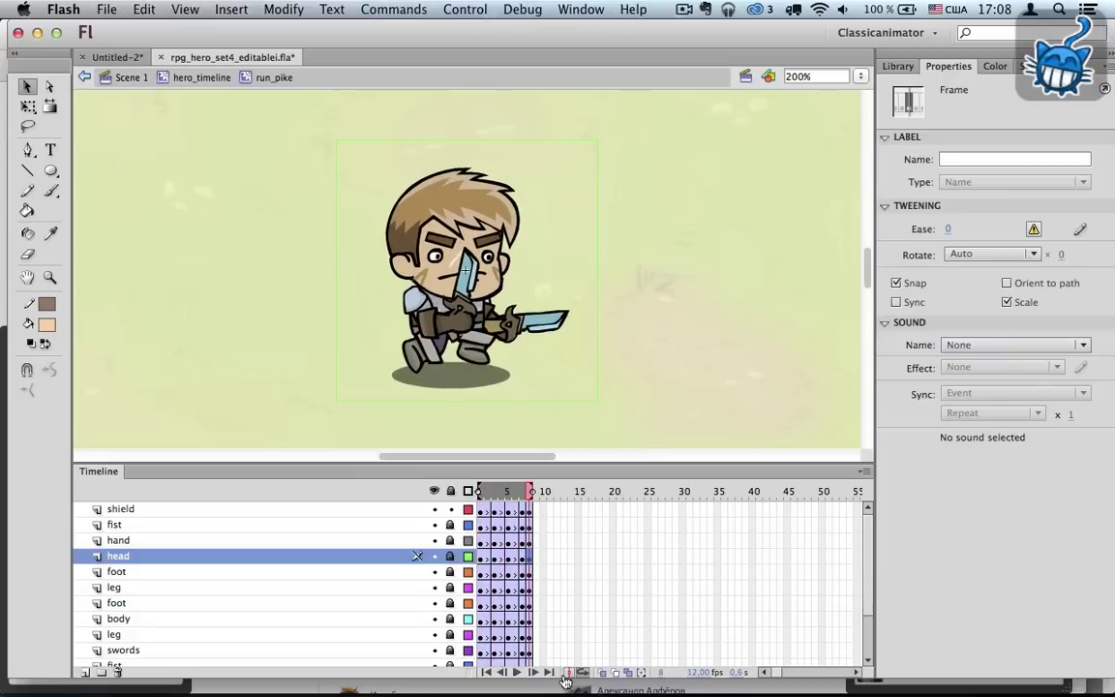
left_click(518, 674)
left_click(213, 78)
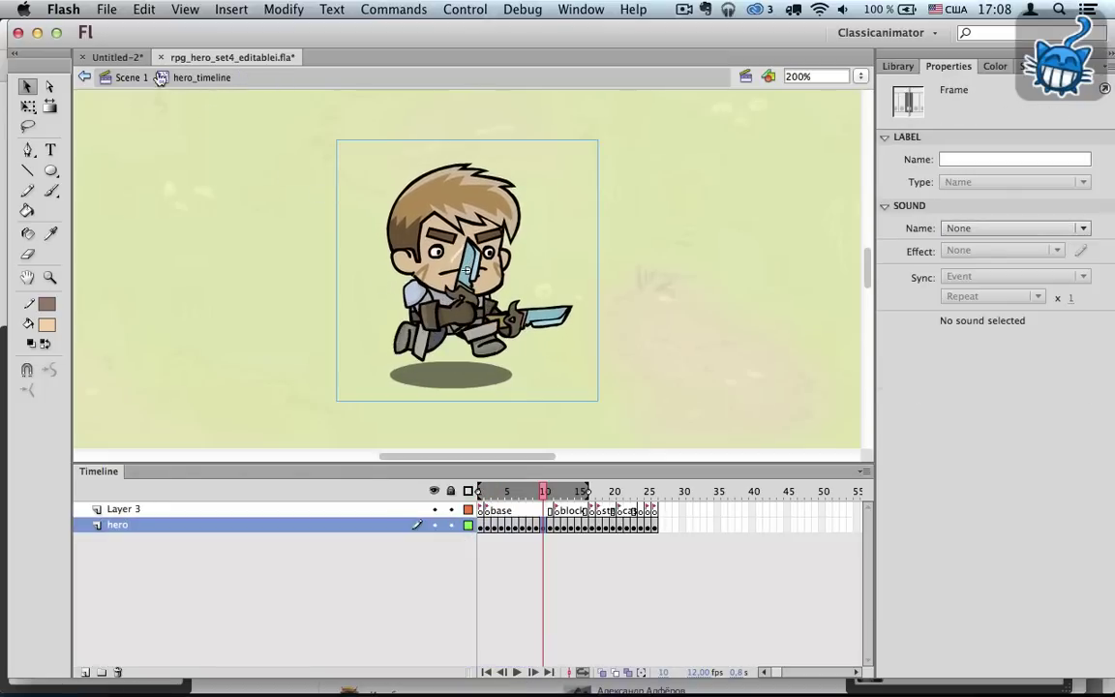
Step: Reopen the hero from Scene 1, enter the hairs symbol within base and head, and play through its hairstyle variants
left_click(130, 77)
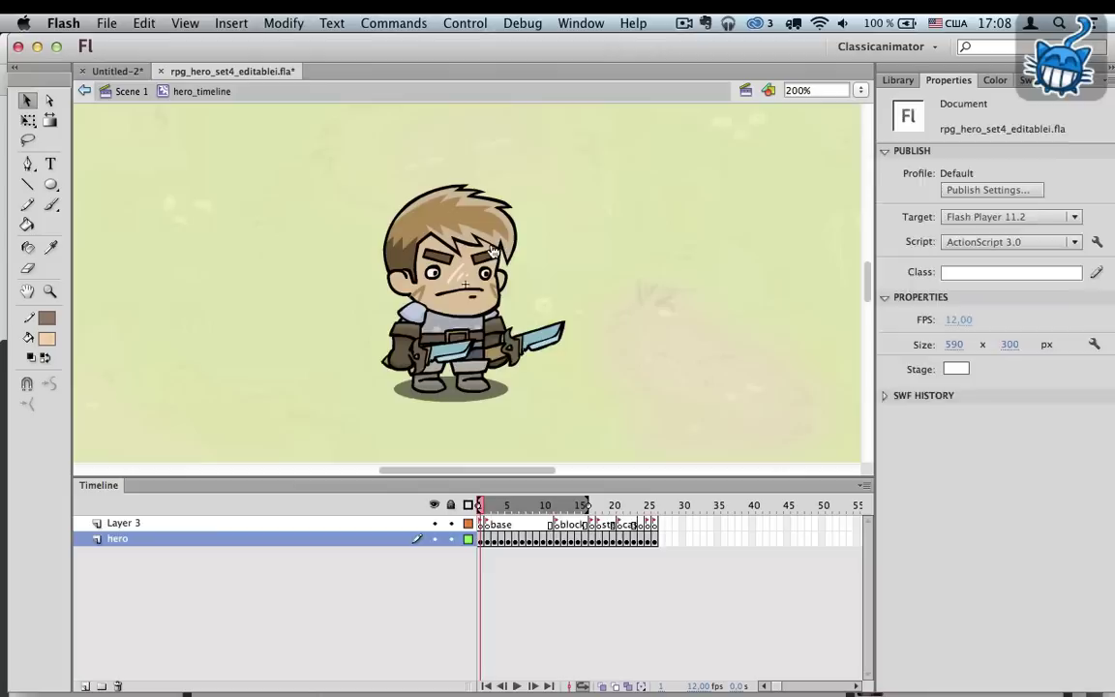
double_click(497, 239)
double_click(496, 239)
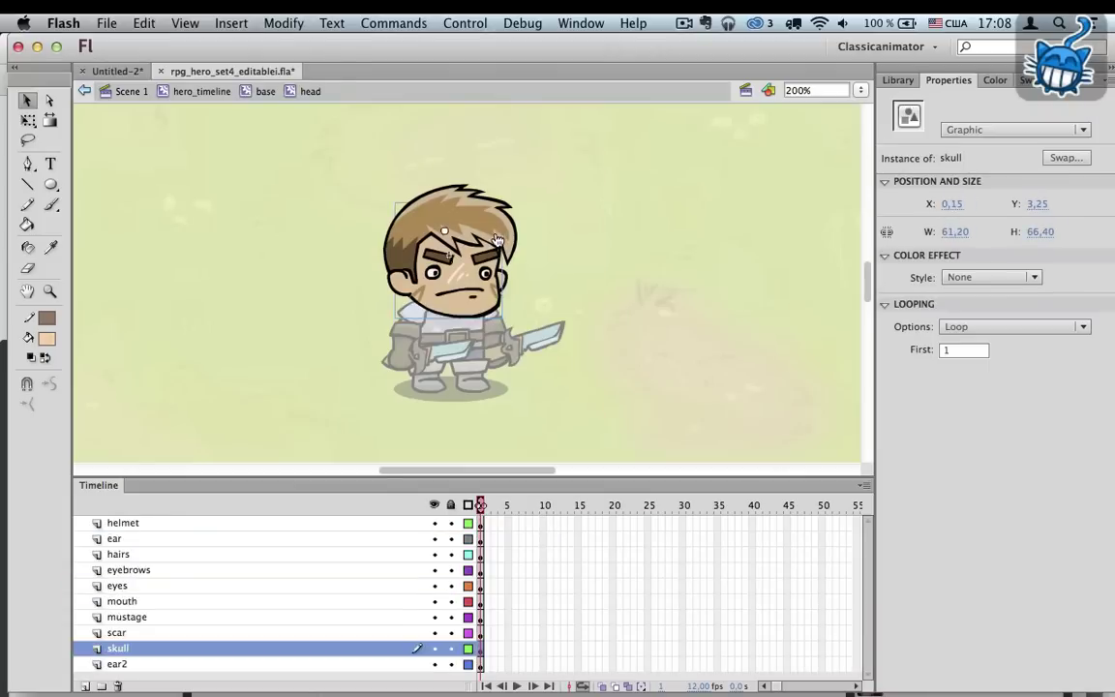
double_click(497, 239)
left_click_drag(543, 522, 473, 513)
key("Return")
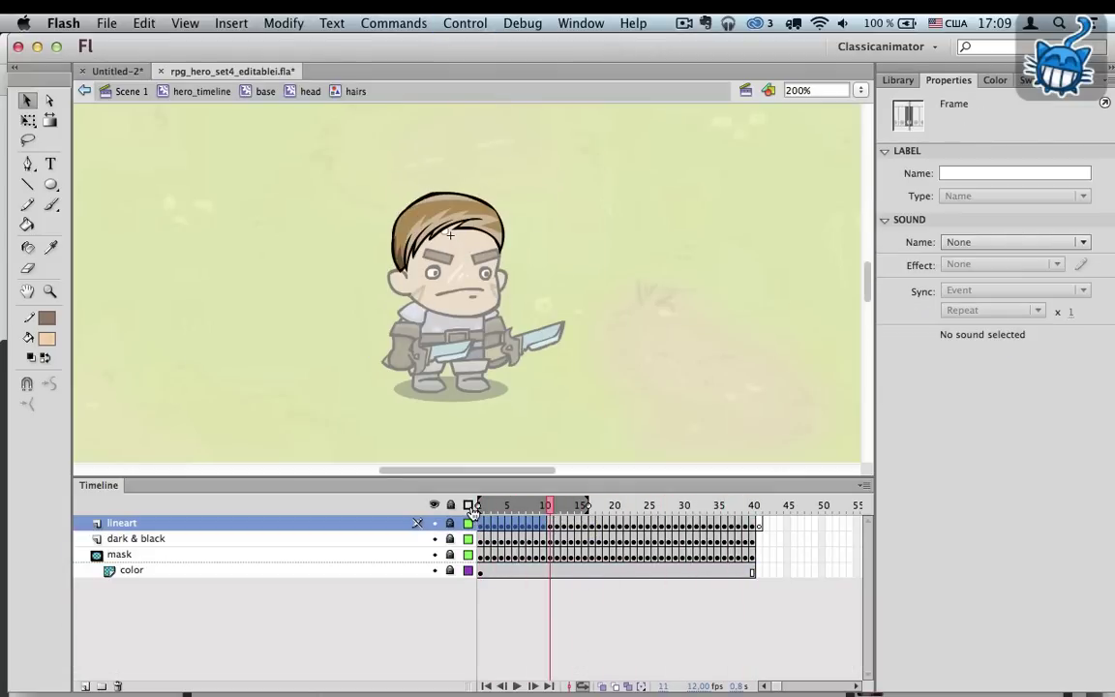
key("Return")
Step: Return to the head symbol and set the hairs instance's first frame to 9
left_click(309, 91)
left_click(961, 349)
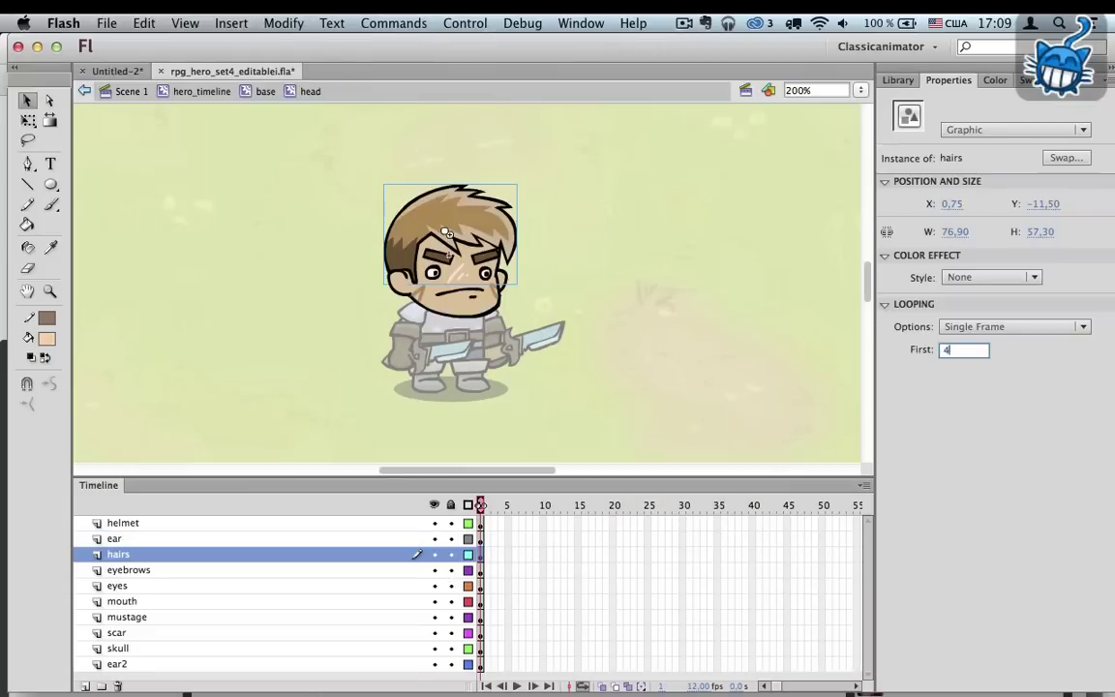
type("9")
key("Return")
Step: Tint the colour clip inside hair_color light blue (82, 173, 216) at 42%, and return to the head symbol
double_click(443, 237)
left_click(450, 570)
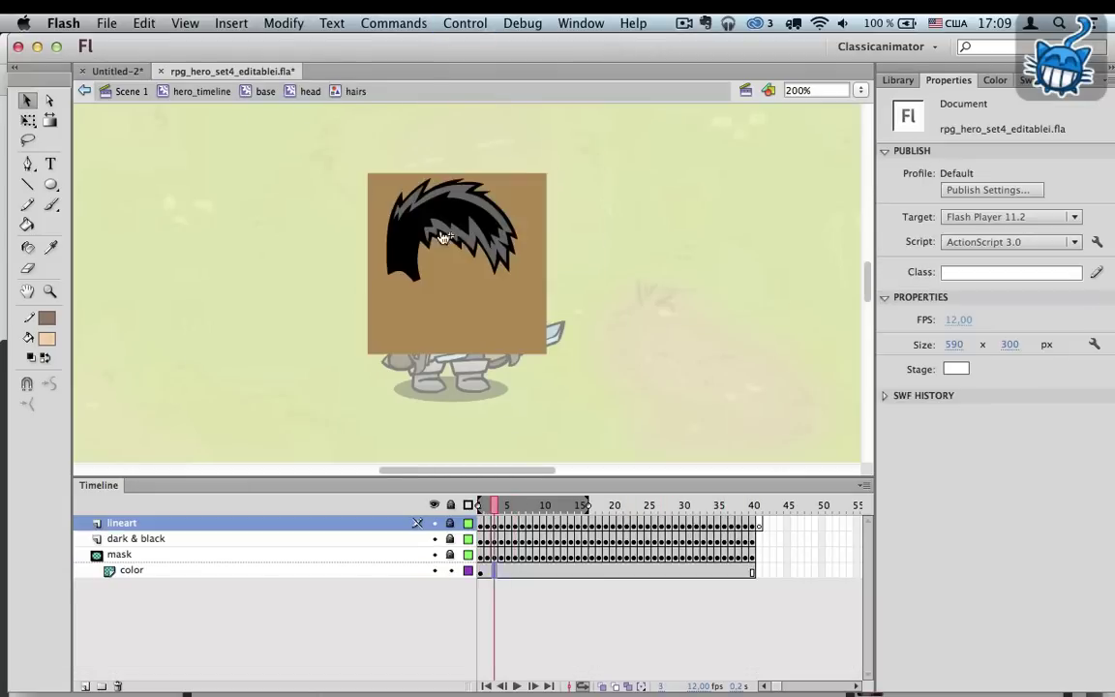
double_click(443, 237)
left_click(443, 237)
left_click_drag(1035, 322, 982, 321)
left_click(1064, 294)
scroll(1042, 463, "down", 5)
left_click(1042, 462)
left_click(1064, 294)
left_click(1026, 455)
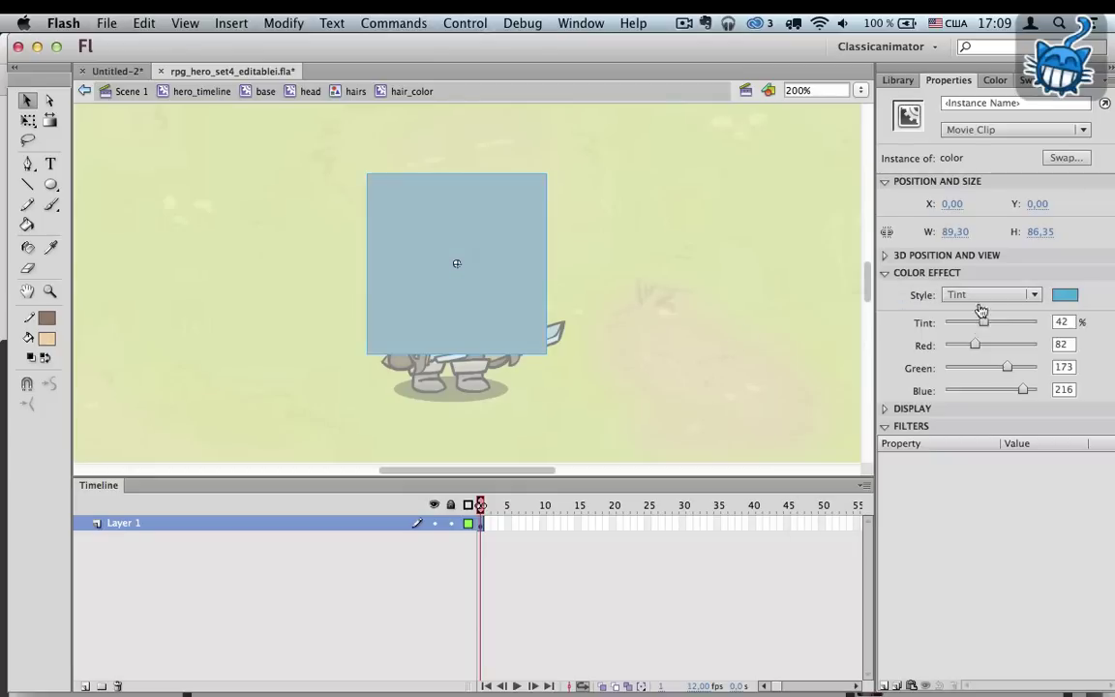
left_click(356, 91)
left_click(310, 90)
Step: Browse the eye designs inside the eyes symbol and return to the head symbol
left_click(435, 277)
double_click(460, 271)
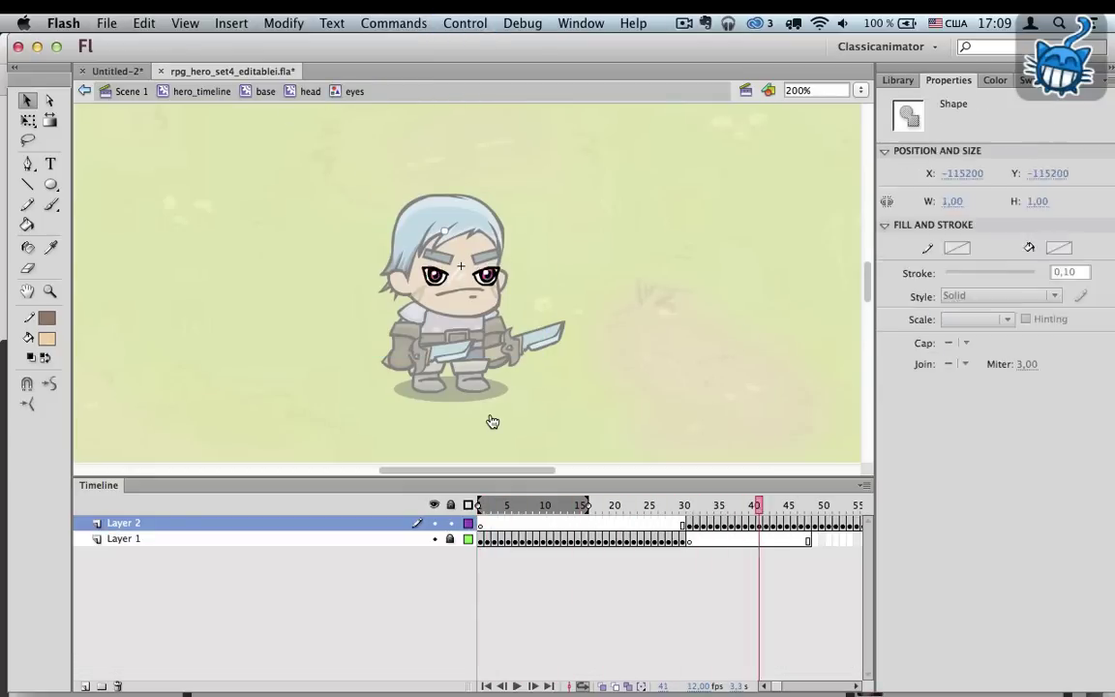
left_click(635, 538)
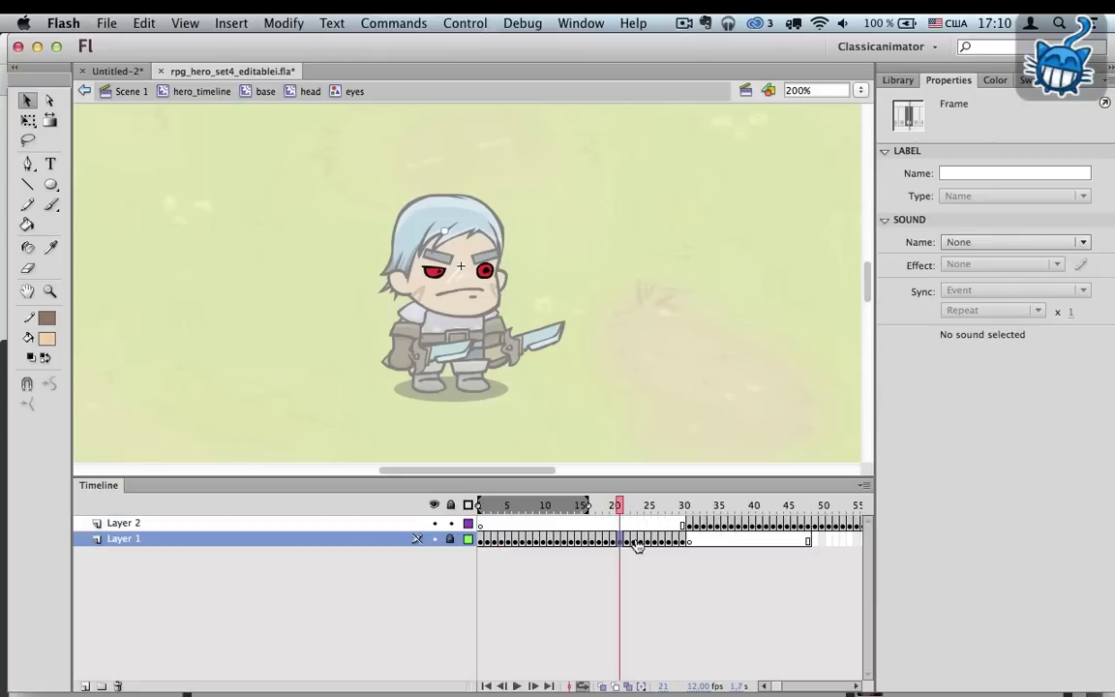
double_click(324, 263)
Step: Play through the variants inside the mouth symbol and set the mouth instance's first frame to 28
left_click(476, 299)
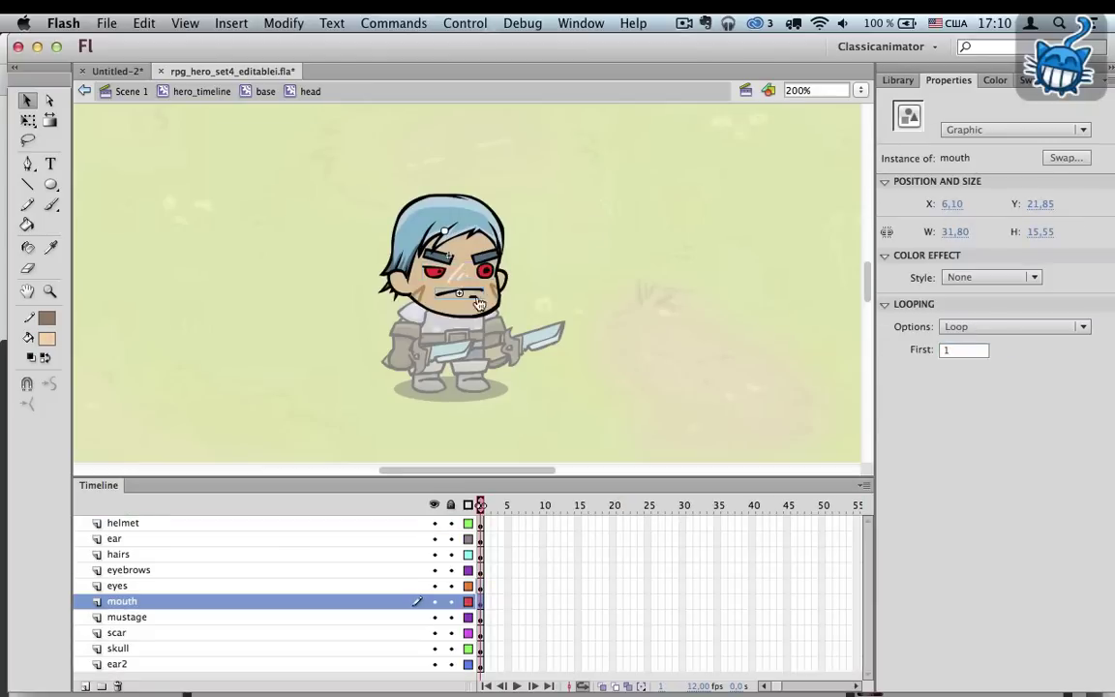
double_click(460, 292)
key("Return")
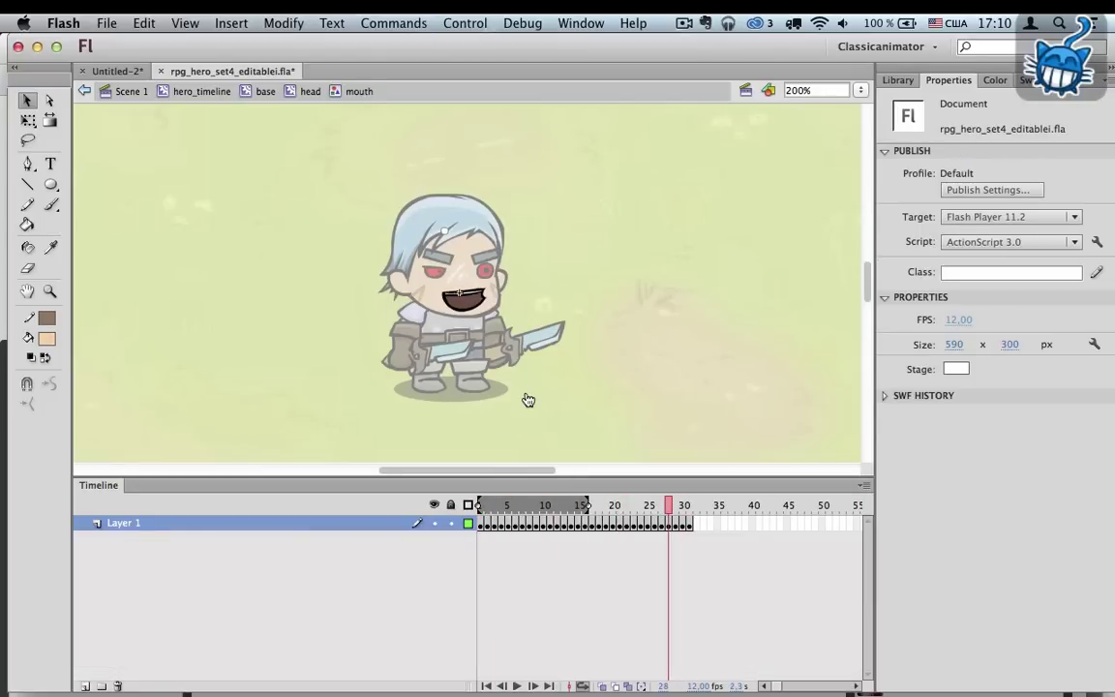
left_click(310, 92)
double_click(946, 353)
type("28")
key("Return")
Step: Open the mustage symbol, widen the hair_color block on its colors layer slightly, and play through the facial hair variants
left_click(356, 263)
left_click(462, 282)
left_click(406, 617)
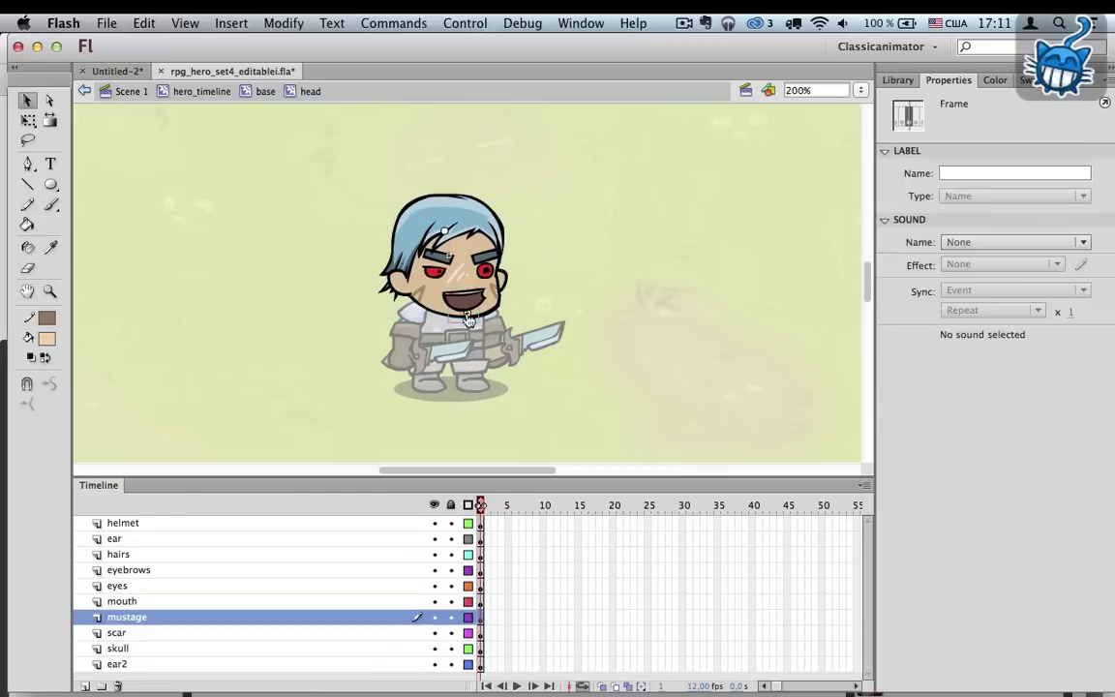
double_click(469, 317)
left_click(491, 524)
key("Return")
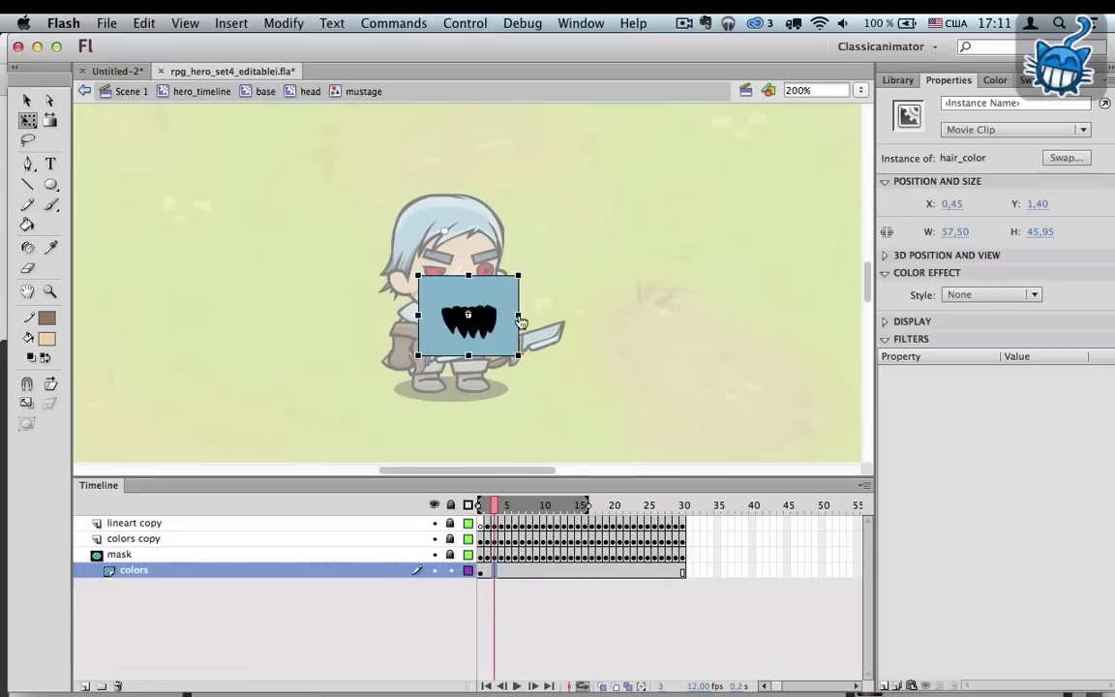
left_click_drag(520, 317, 535, 318)
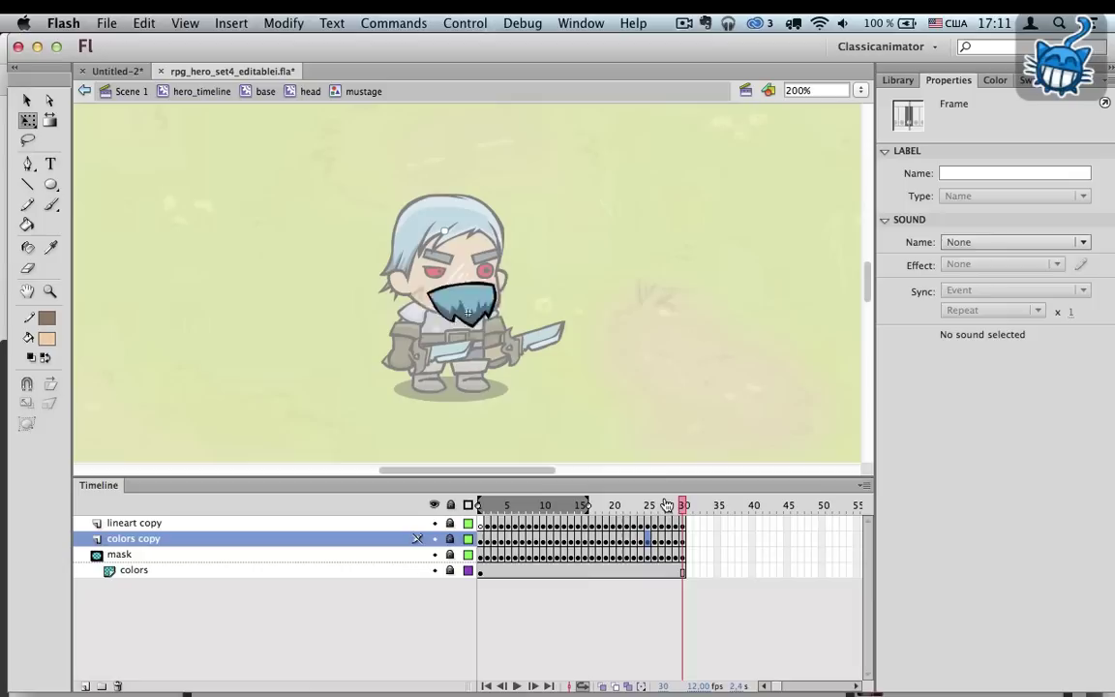
key("Return")
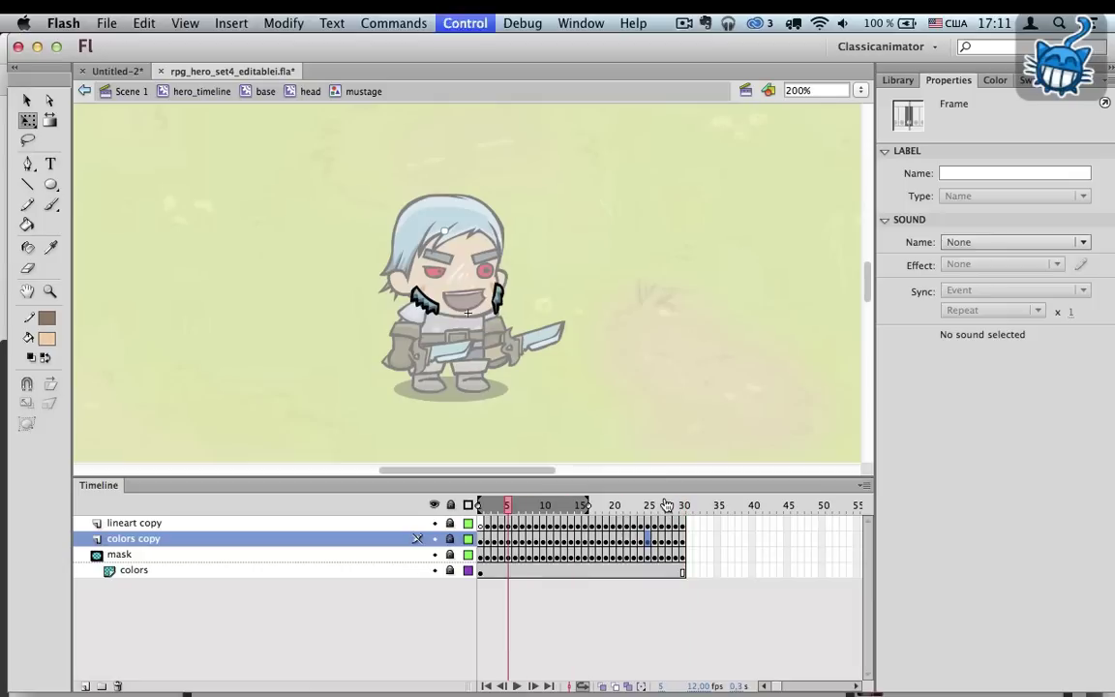
Step: Return to the head symbol and set the mustage instance's first frame to 5
double_click(562, 313)
key("v")
left_click(963, 350)
type("5")
left_click(471, 338)
Step: Play through the scar variants inside the scar symbol and return to the head symbol
double_click(461, 273)
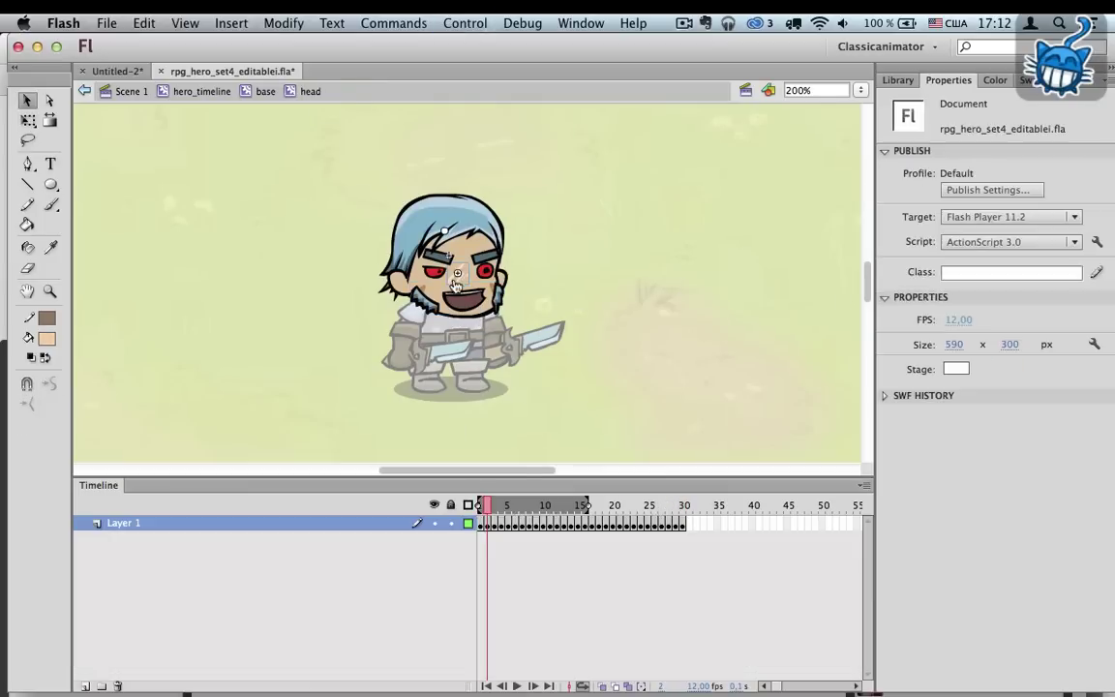
key("Return")
left_click(308, 91)
Step: Change the tint of the colour clip inside the skull's skin_color symbol to grey-blue, and return to the head symbol
left_click(421, 296)
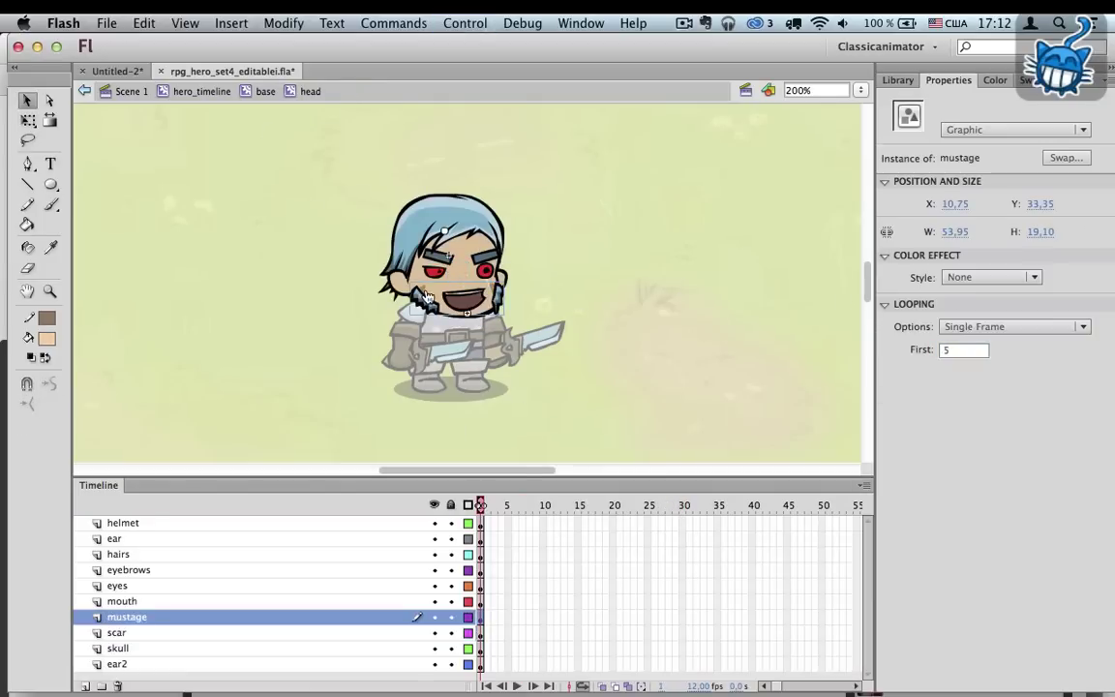
double_click(424, 288)
left_click(450, 570)
double_click(474, 262)
left_click(474, 262)
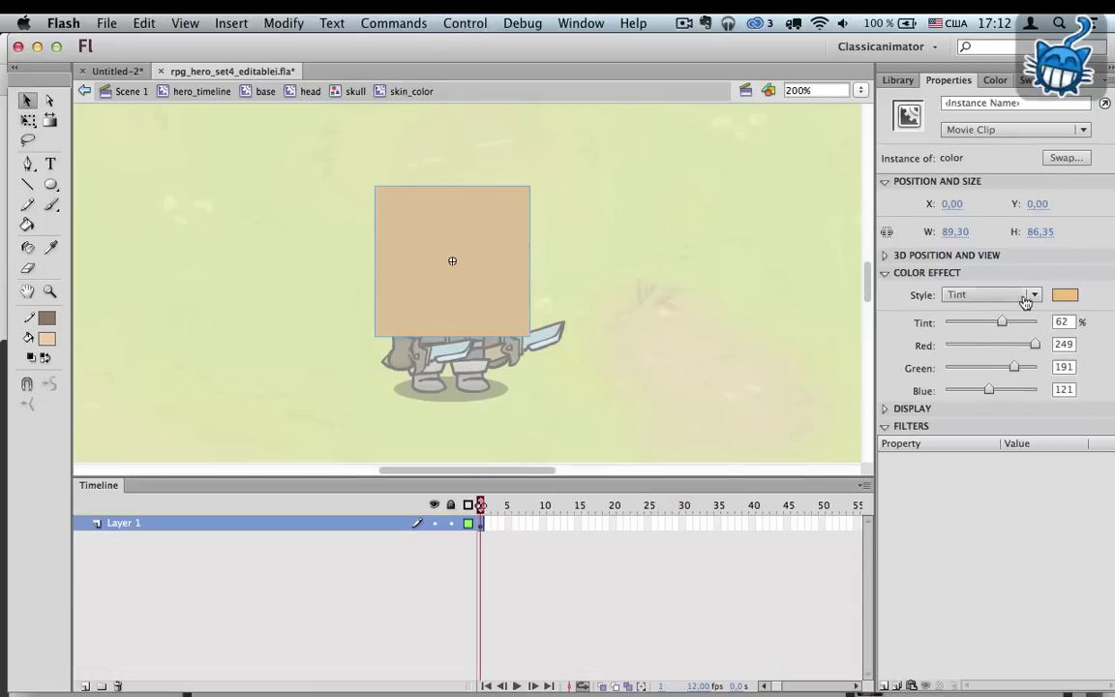
left_click(1065, 294)
left_click(1001, 436)
left_click(310, 91)
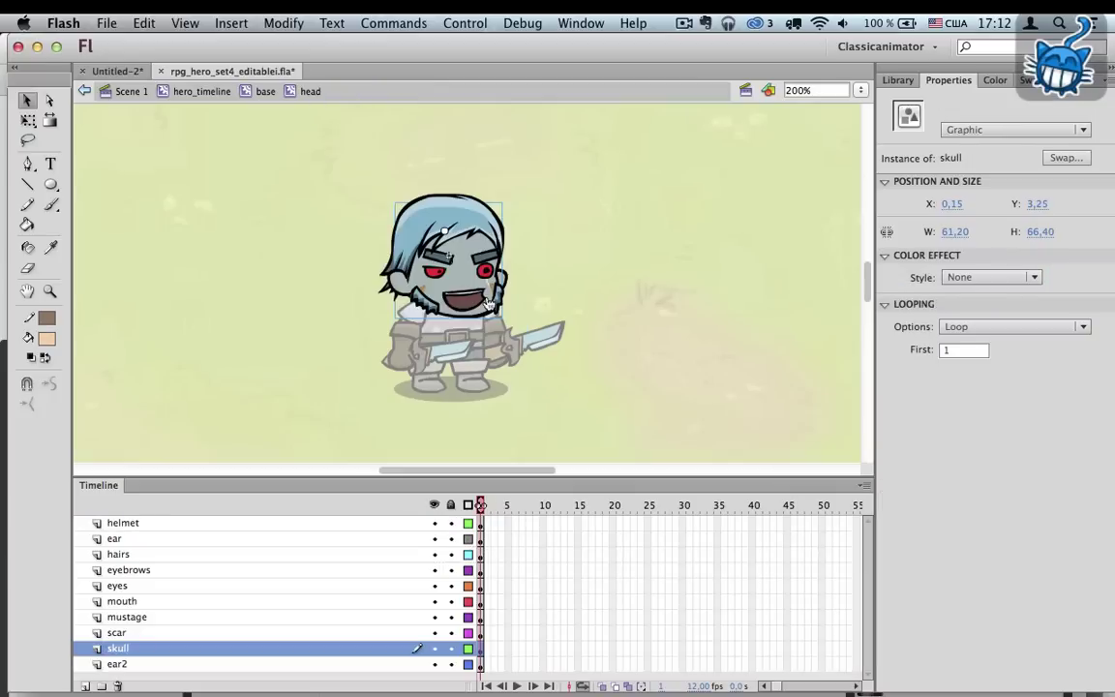
Step: Open the tatoo symbol inside skull and tatoo_main, lock Layer 2, play through the tattoo variants, and return to tatoo_main
double_click(426, 294)
double_click(426, 294)
double_click(426, 294)
left_click(451, 539)
key("Return")
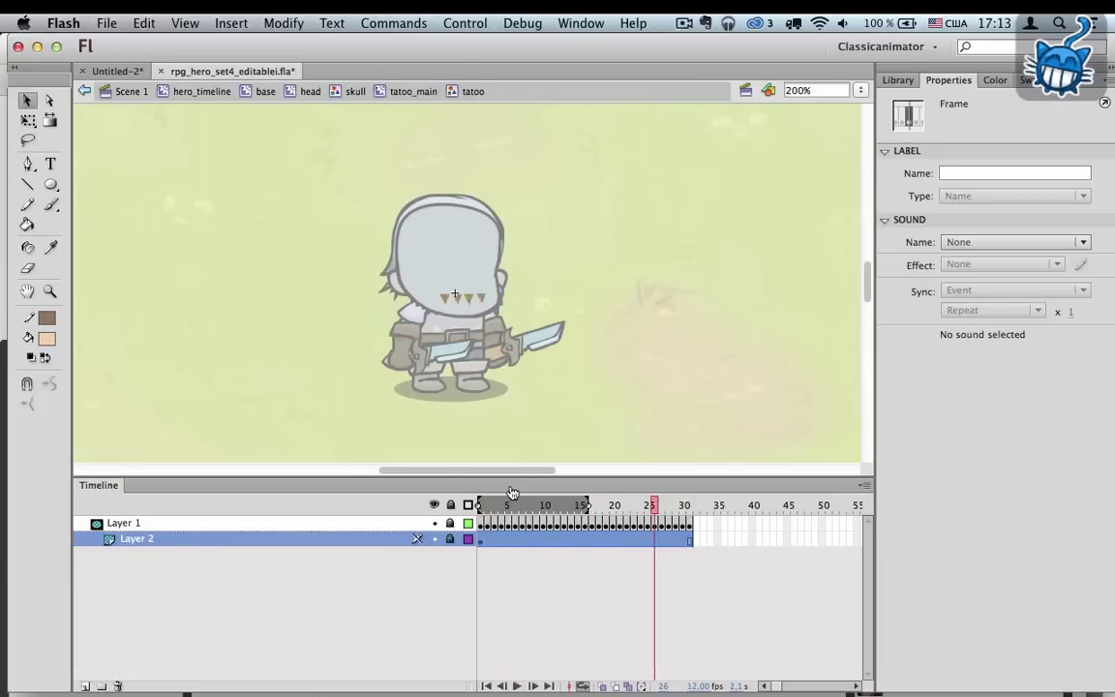
left_click(410, 90)
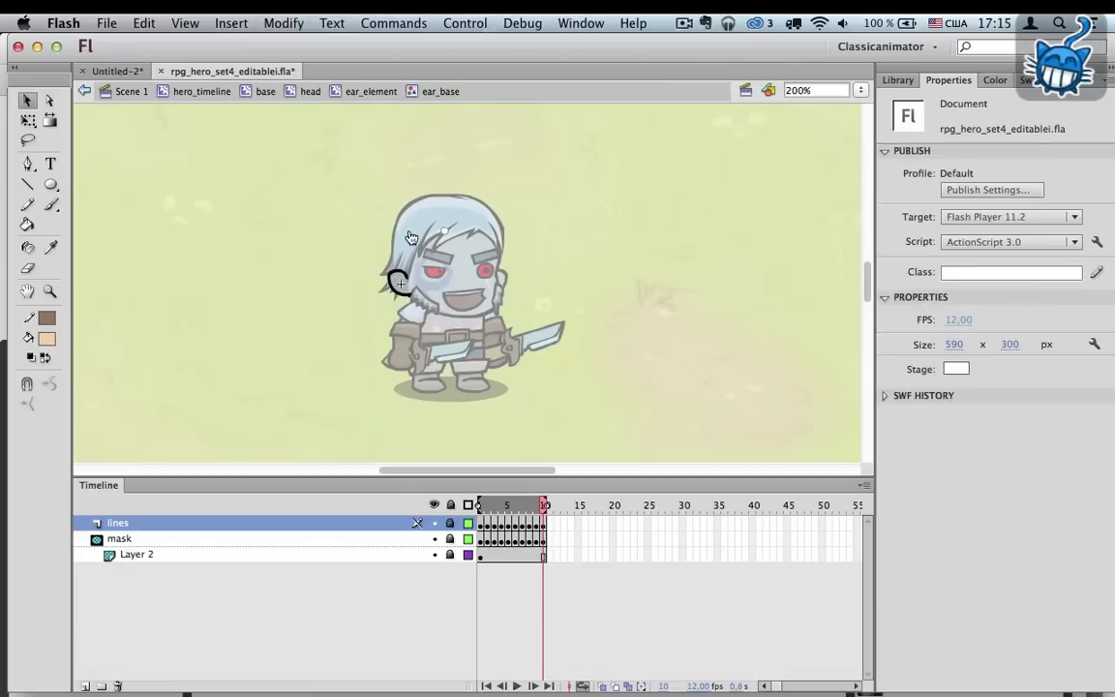
Step: Play through the ear shape variants inside the ear_base symbol
key("Return")
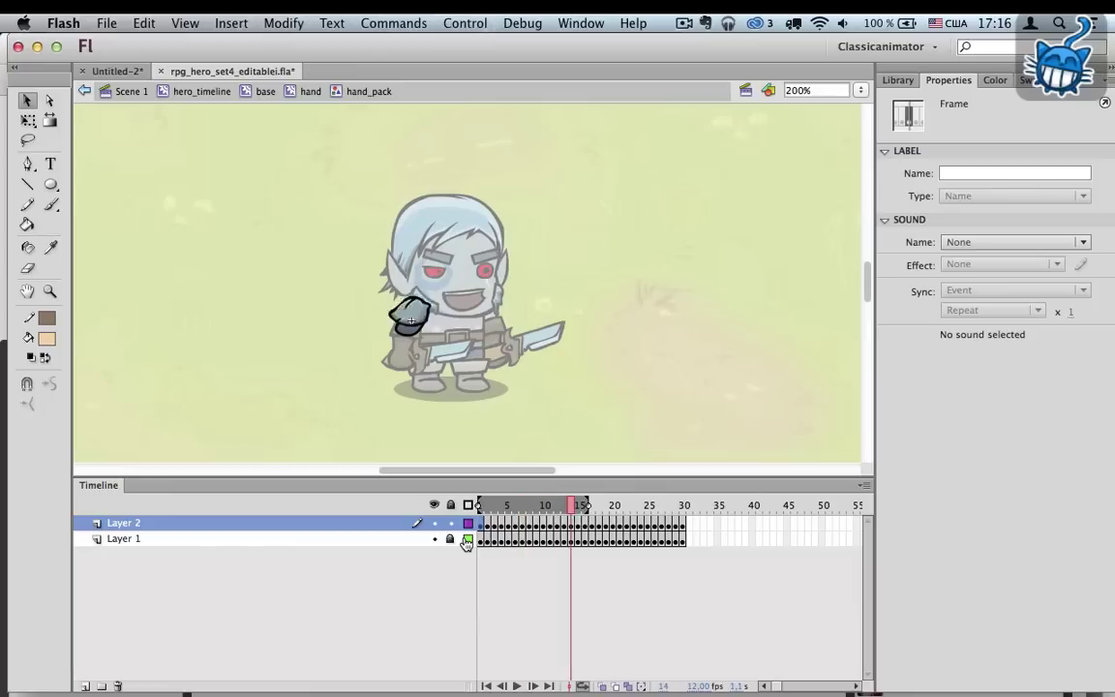
Step: Step forward and backward frame by frame through the shoulder armour variants inside the hand_pack symbol
key("period")
key("period")
key("period")
key("period")
key("period")
key("period")
key("period")
key("period")
key("period")
key("period")
key("period")
key("period")
key("period")
key("period")
key("period")
key("comma")
key("comma")
key("comma")
key("comma")
key("comma")
key("comma")
key("comma")
key("comma")
key("comma")
key("comma")
key("comma")
key("comma")
key("comma")
key("comma")
key("comma")
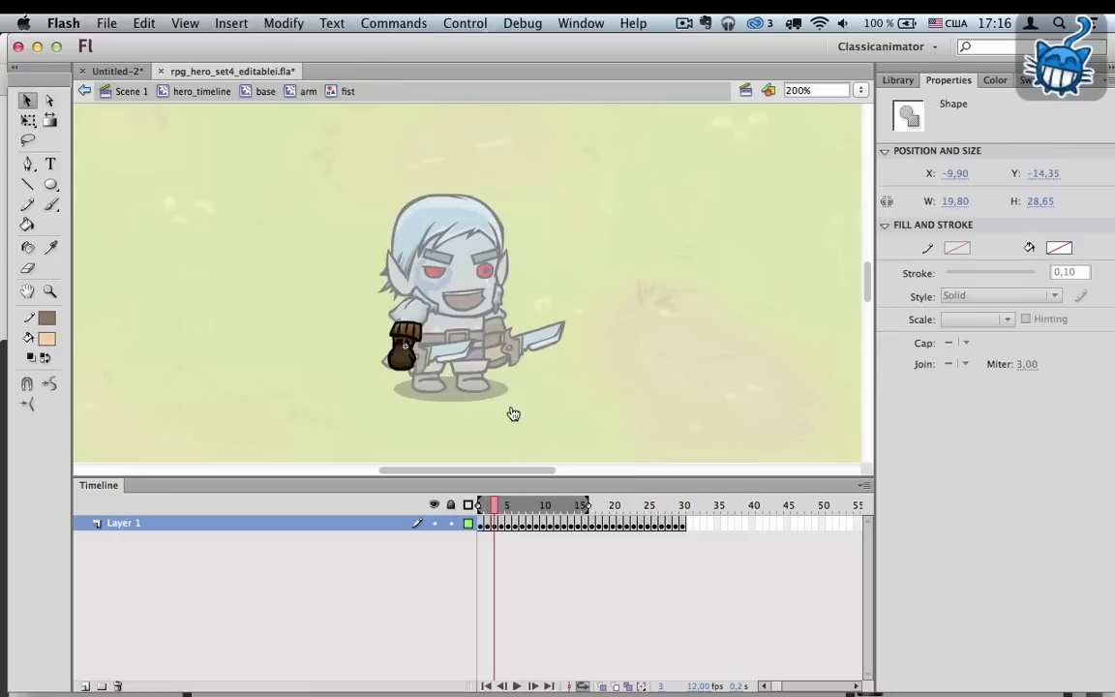
Step: Lock Layer 1 of the fist symbol, play through the glove variants, and return to the arm symbol
left_click(451, 524)
key("Return")
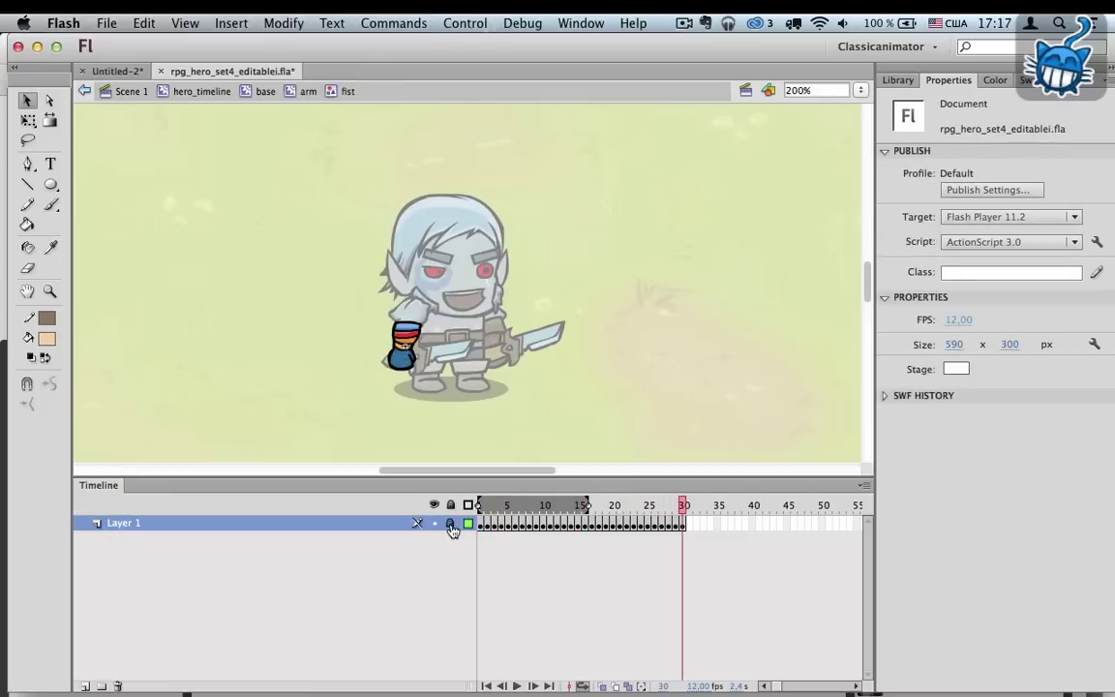
key("Return")
left_click(307, 92)
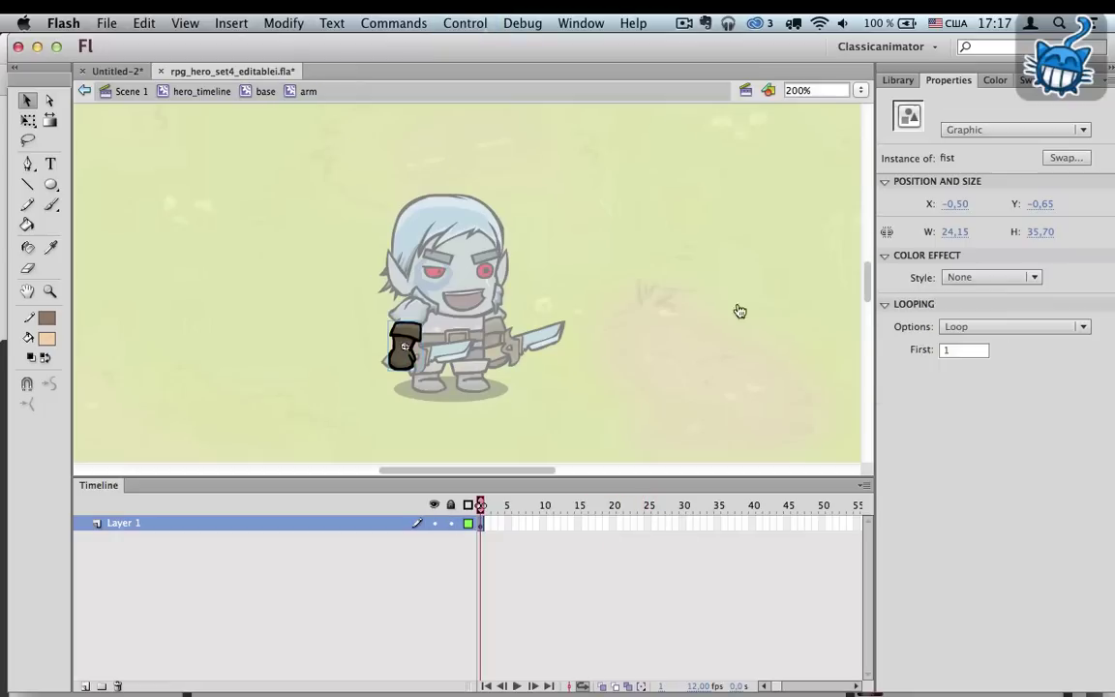
Step: Open the chest symbol inside base and body, play through its armour variants, and return to the body symbol
left_click(268, 93)
left_click(380, 315)
double_click(453, 326)
left_click(458, 317)
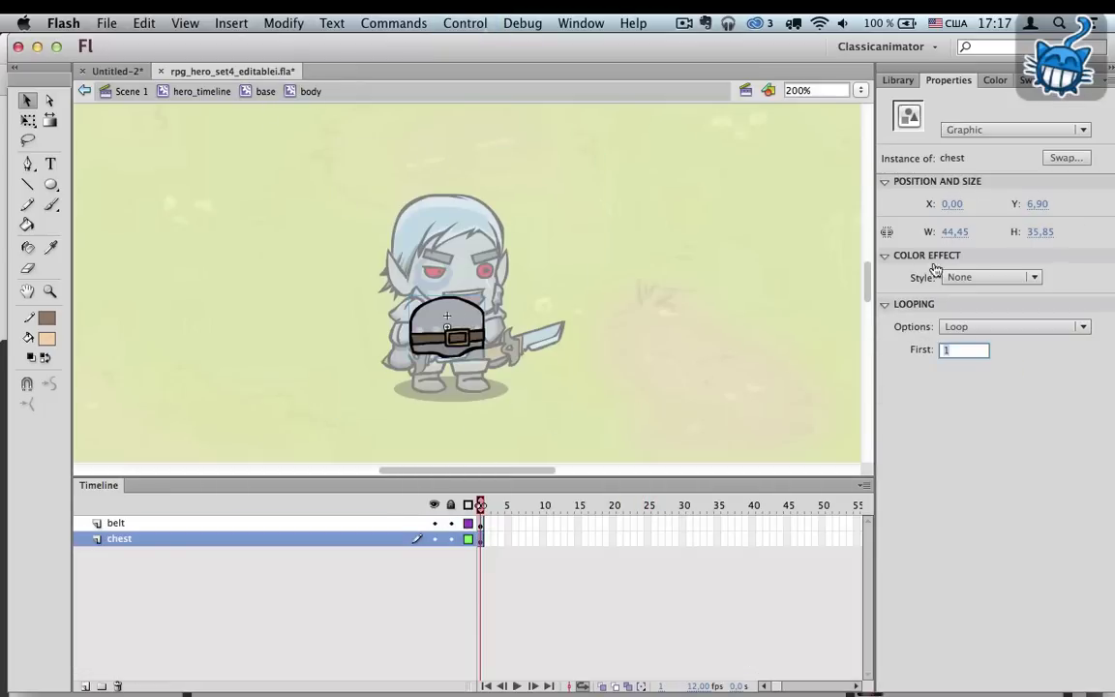
double_click(466, 317)
key("Return")
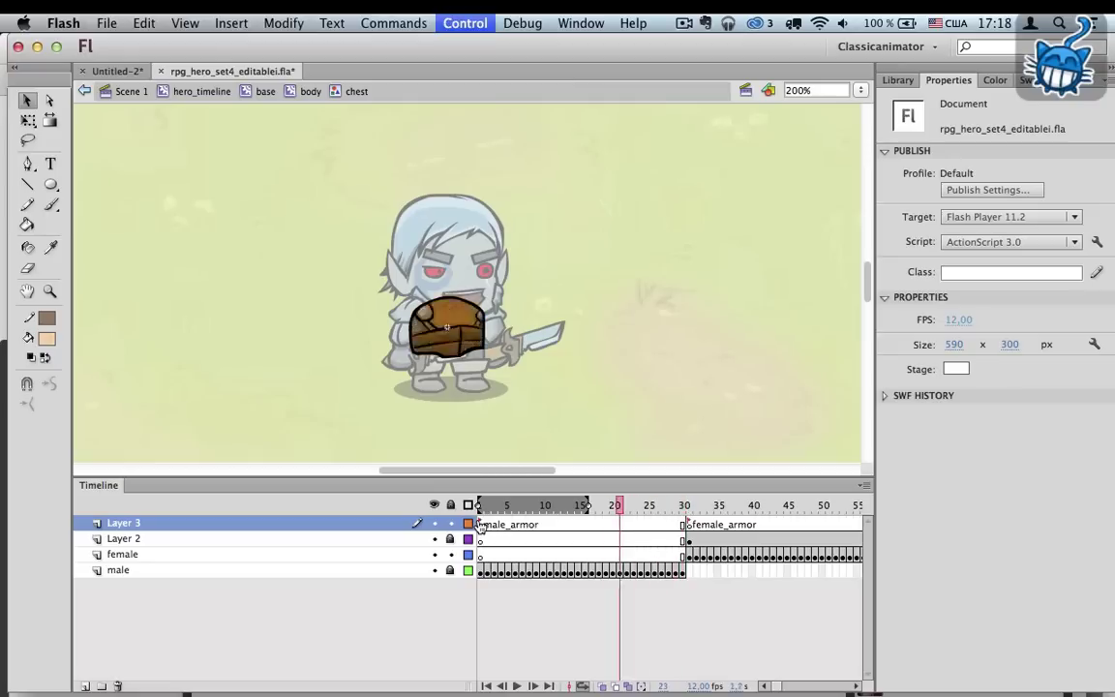
left_click(310, 92)
Step: Check the belt and chest instances, open the belt symbol, and step through its belt variants up to frame 15 of Layer 1
left_click(457, 337)
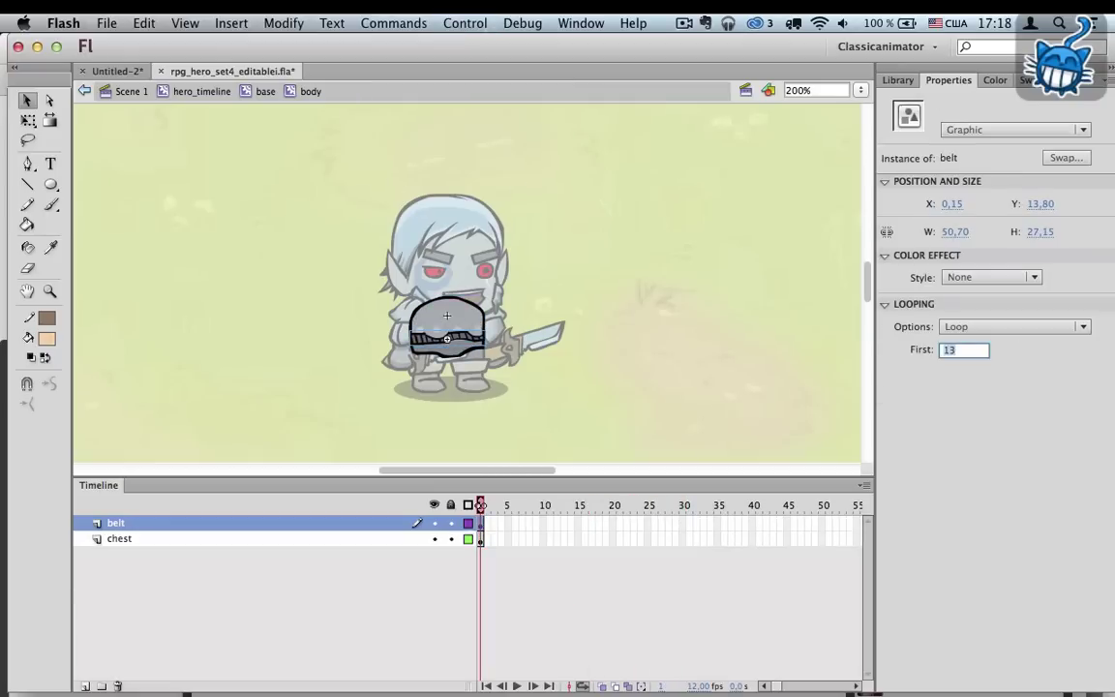
left_click(452, 317)
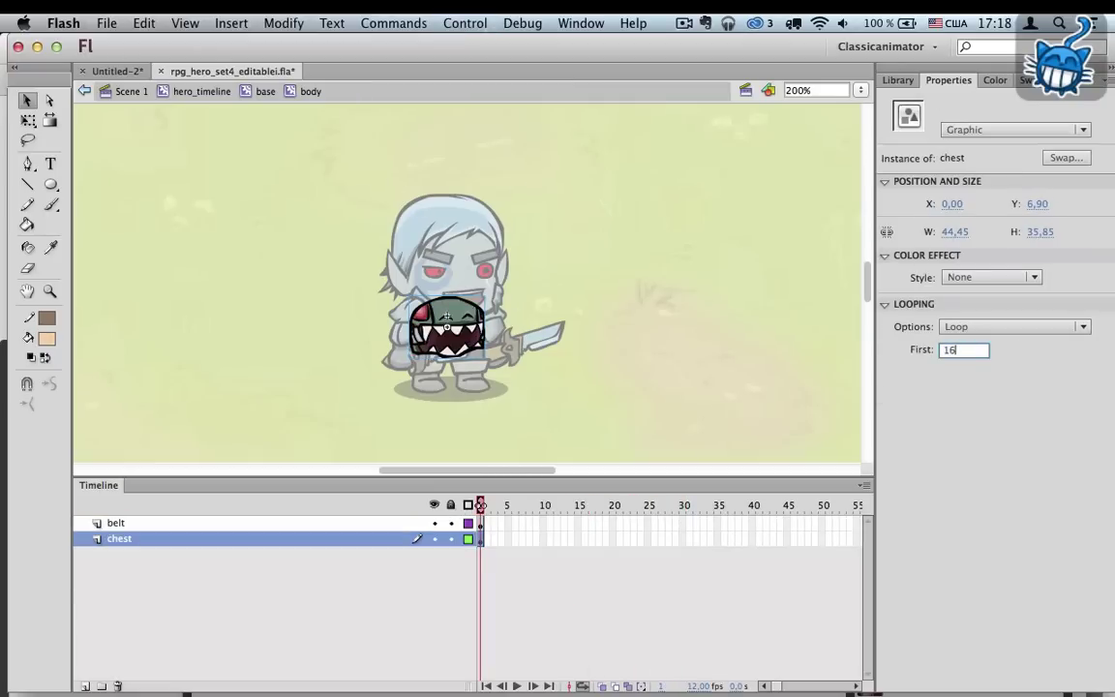
double_click(447, 338)
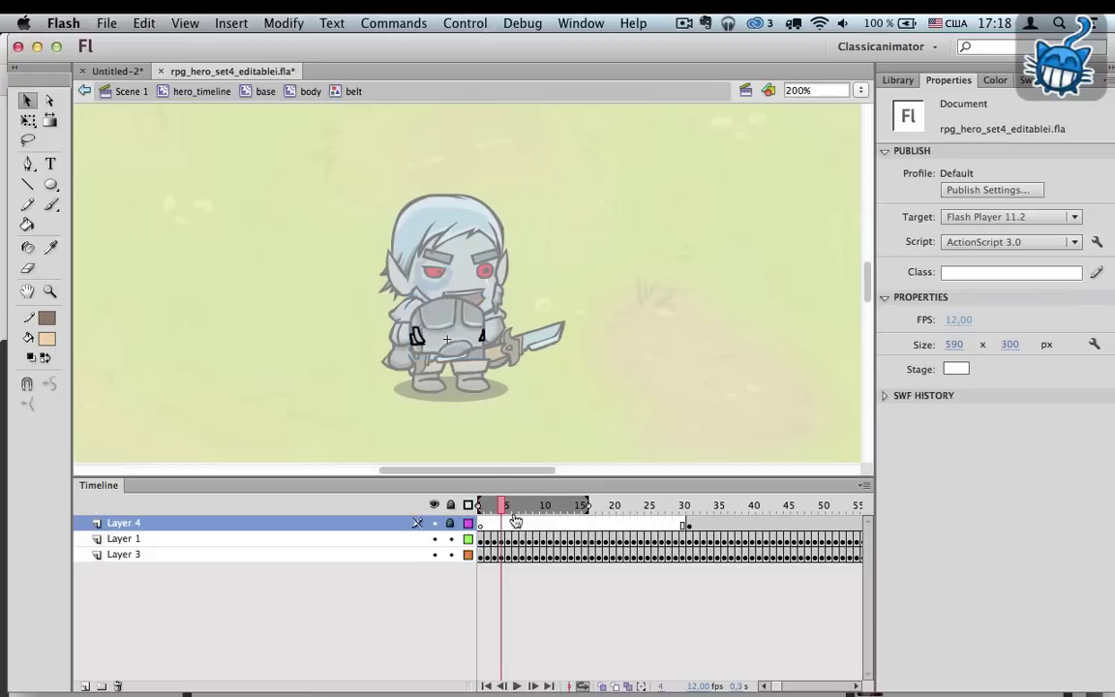
key("comma")
key("comma")
key("comma")
key("comma")
key("comma")
key("comma")
key("comma")
key("comma")
key("comma")
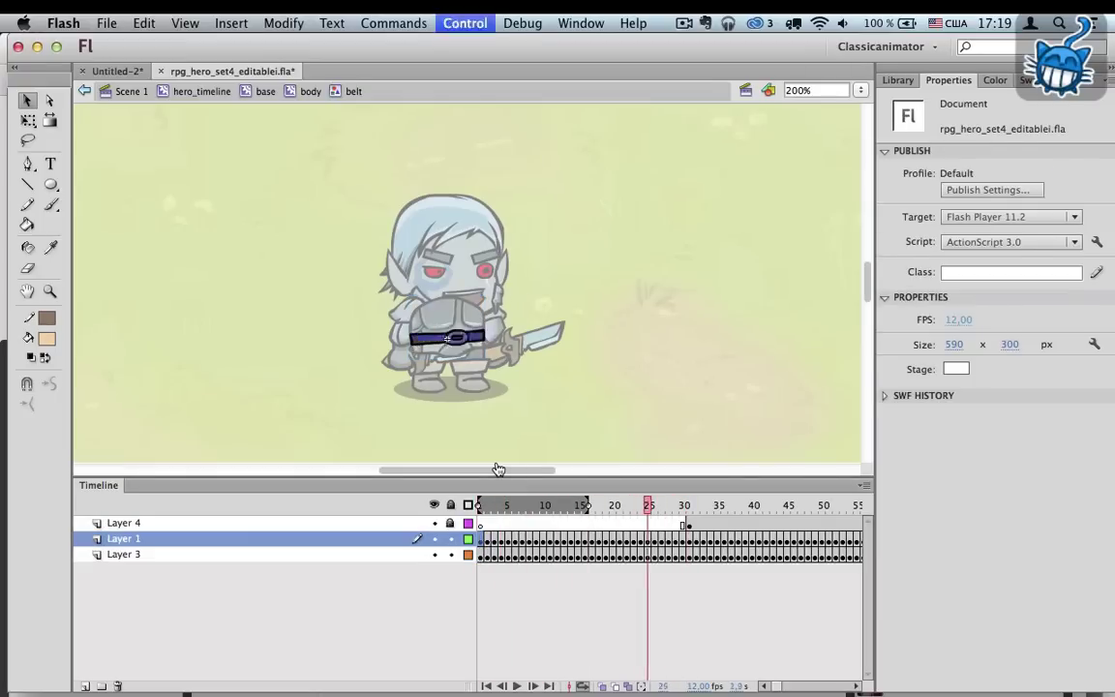
left_click(572, 544)
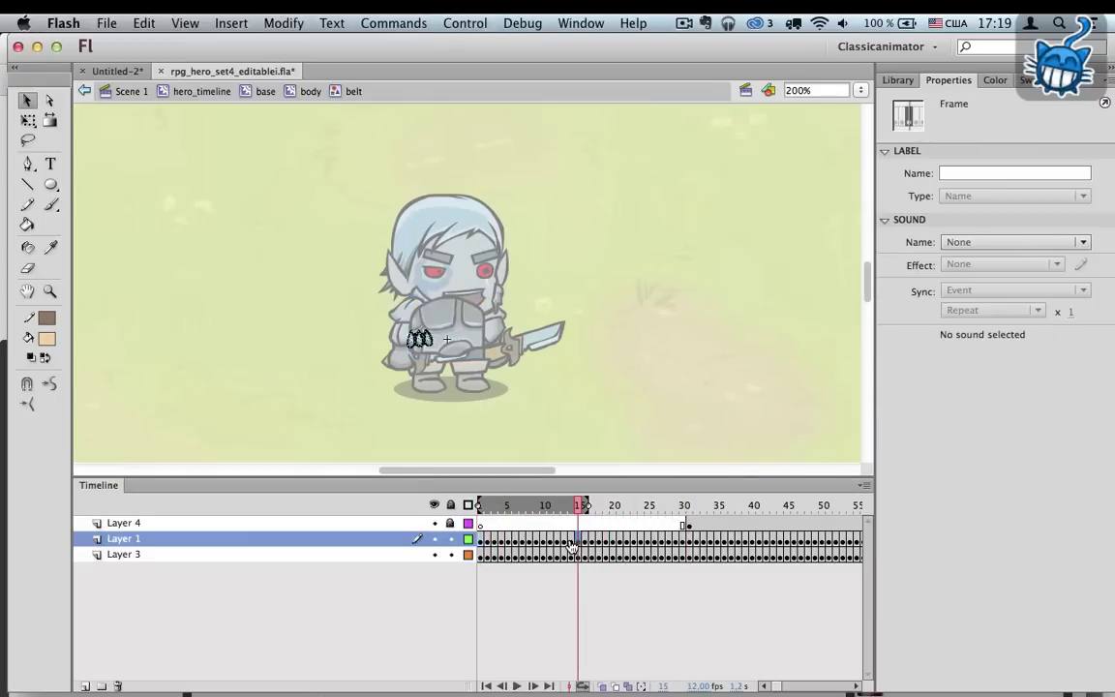
Step: Set the belt instance's first frame to 14 inside the body symbol and return to base
left_click(306, 95)
left_click_drag(960, 352, 918, 356)
type("14")
key("Return")
left_click(265, 92)
Step: Open the boot symbol inside foot and step through its variants up to frame 14 of Layer 1
double_click(472, 377)
double_click(472, 377)
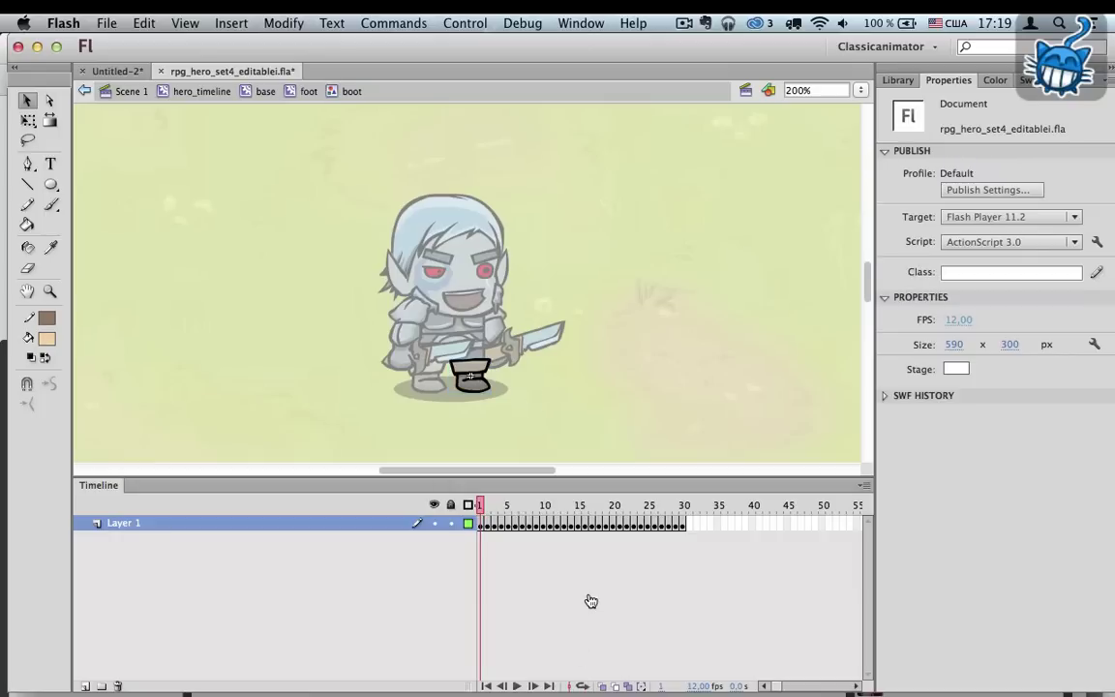
key("period")
key("period")
key("period")
key("period")
key("period")
key("period")
key("period")
key("period")
key("period")
key("period")
key("period")
key("period")
key("period")
key("period")
key("period")
key("period")
key("period")
key("period")
key("period")
key("period")
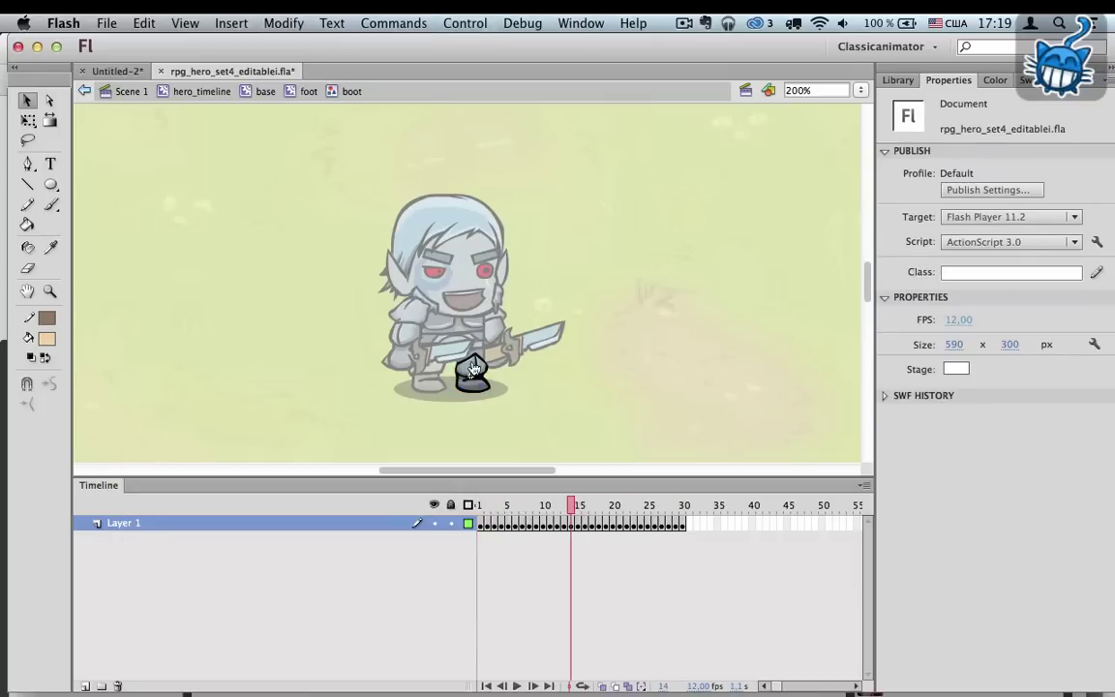
Step: Apply the frame 14 boot variant inside the foot symbol, return to base, and check the foot instance
double_click(462, 378)
left_click(265, 90)
left_click(470, 375)
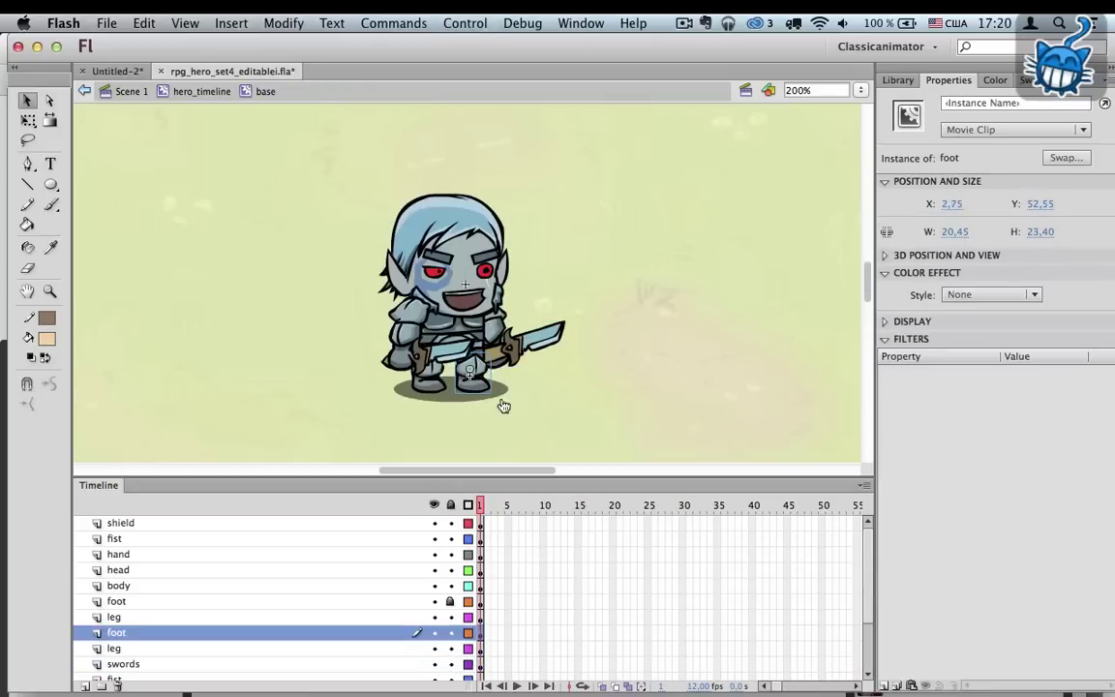
double_click(472, 378)
double_click(503, 407)
Step: Open the hip symbol inside leg and step through its armour variants up to frame 14
key("super+equal")
double_click(466, 256)
key("super+minus")
double_click(467, 284)
key("period")
key("period")
key("period")
key("period")
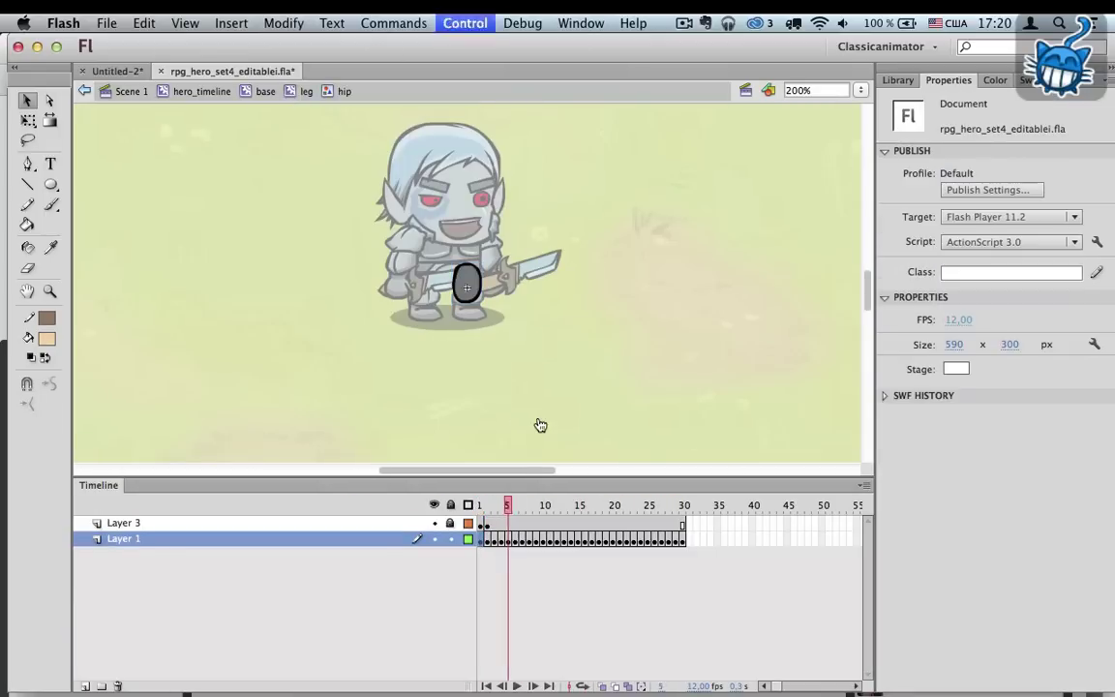
key("period")
key("period")
key("period")
key("period")
key("period")
key("period")
key("period")
key("period")
key("period")
key("period")
key("period")
key("period")
key("period")
key("period")
key("period")
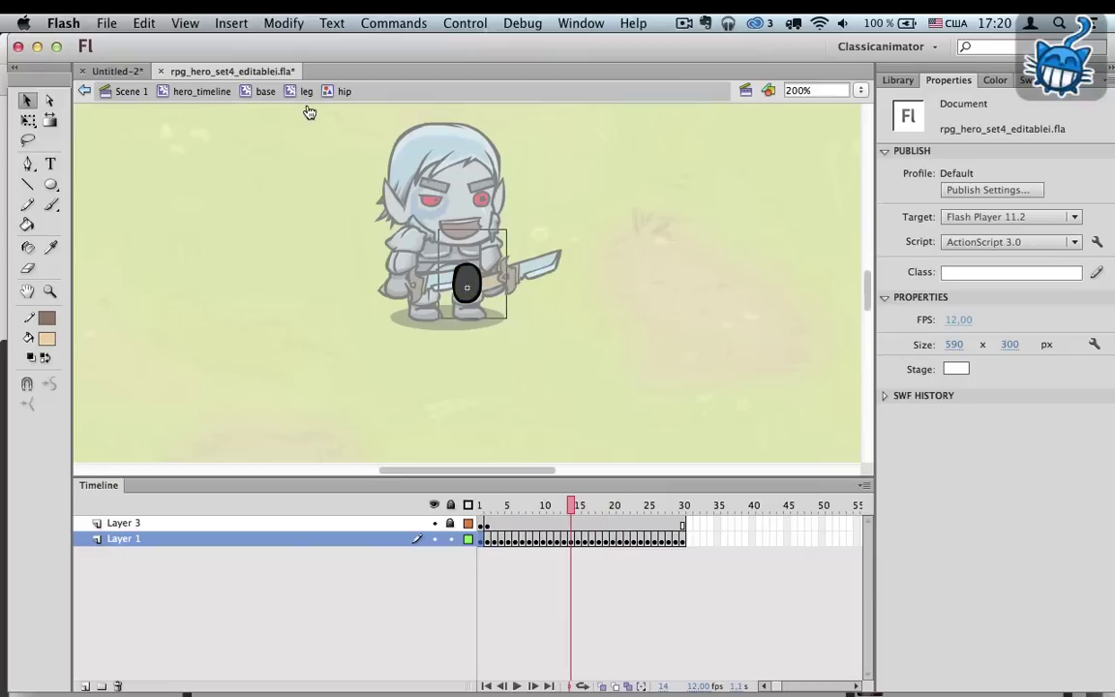
Step: Change the hip instance's first frame inside the leg symbol and return to hero_timeline
left_click(305, 91)
left_click(963, 349)
left_click(265, 91)
left_click(201, 91)
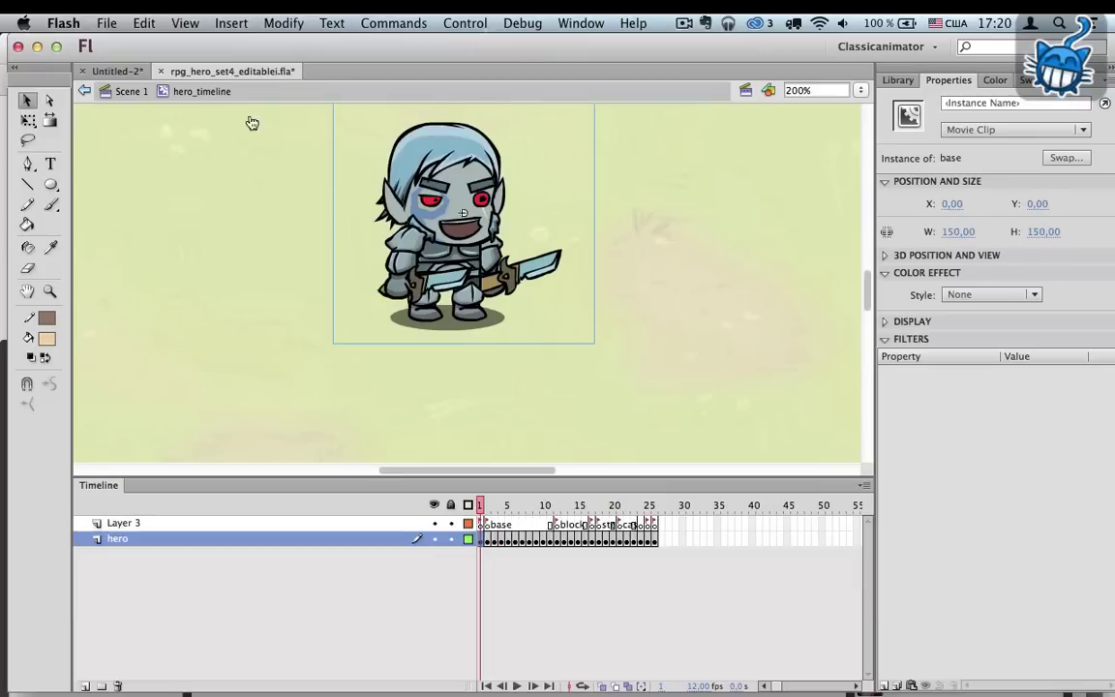
Step: Open the blade symbol inside base and sword, and scrub the blades layer from frame 6 to frame 15
double_click(538, 275)
left_click(540, 279)
double_click(540, 279)
double_click(540, 279)
left_click_drag(511, 524, 582, 522)
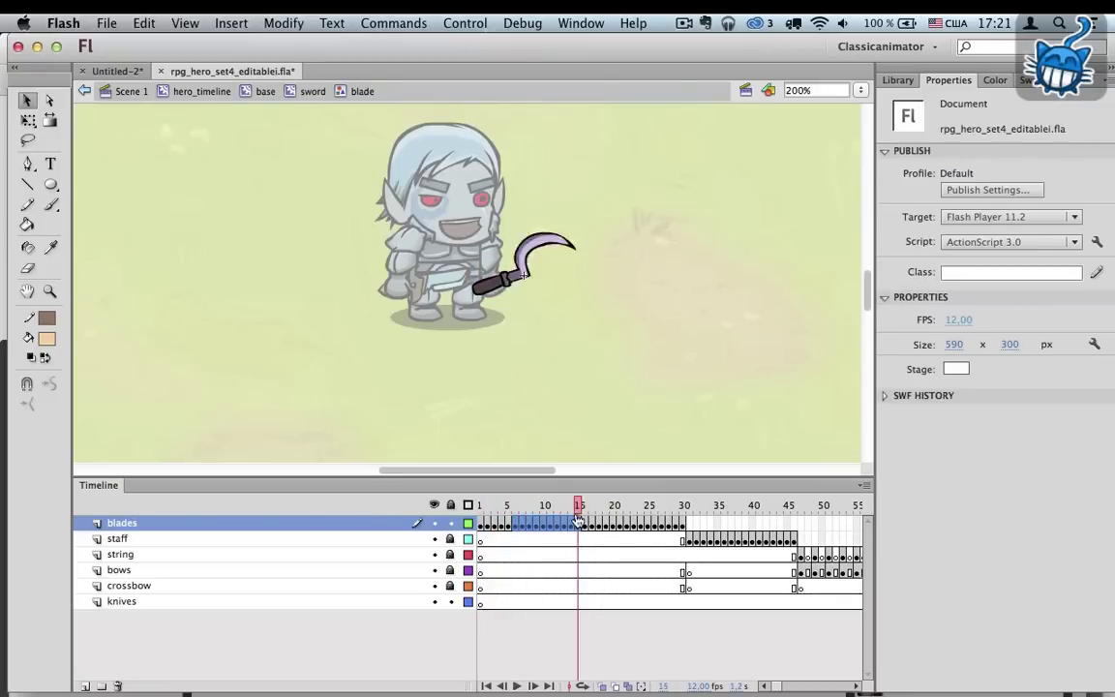
Step: Give the hero the straight grey sword and the grey shield, browsing the shield variants in the armor symbol
left_click(307, 93)
double_click(426, 290)
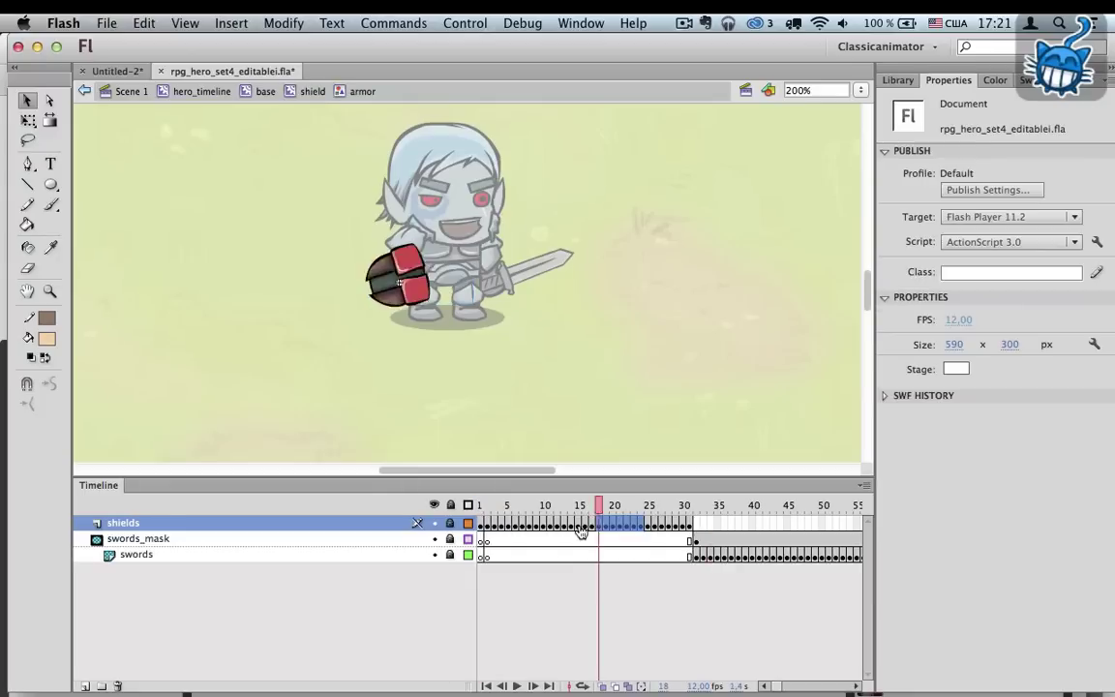
left_click(400, 282)
double_click(508, 154)
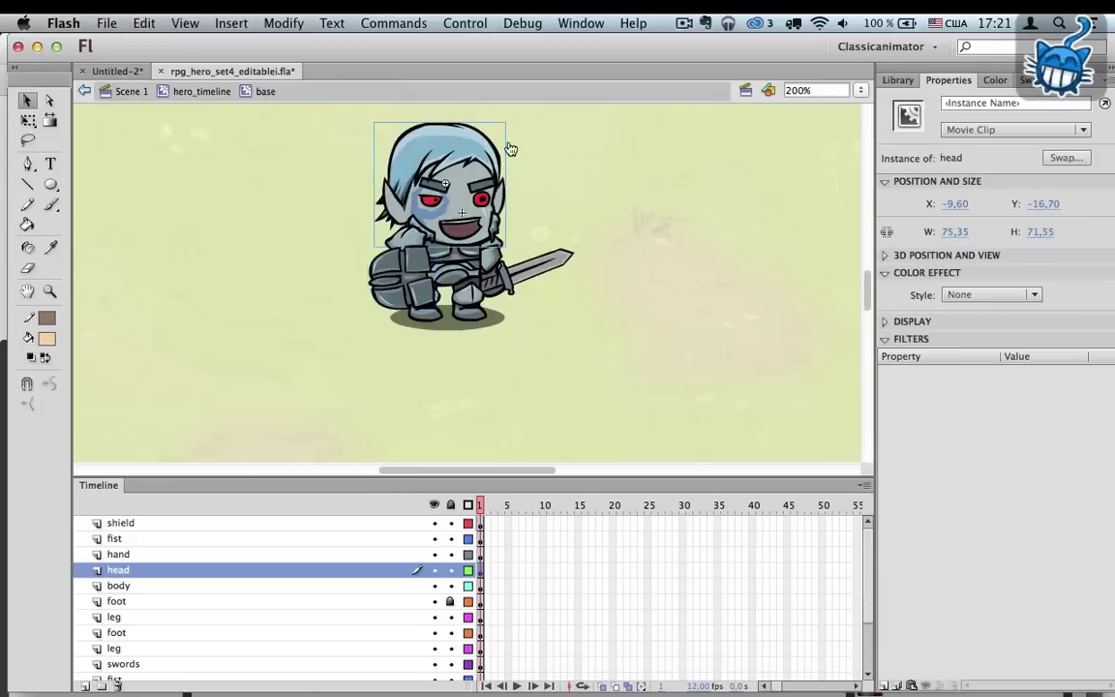
Step: Inspect the helmet instance inside head and the body instance in base, and return to hero_timeline
double_click(513, 221)
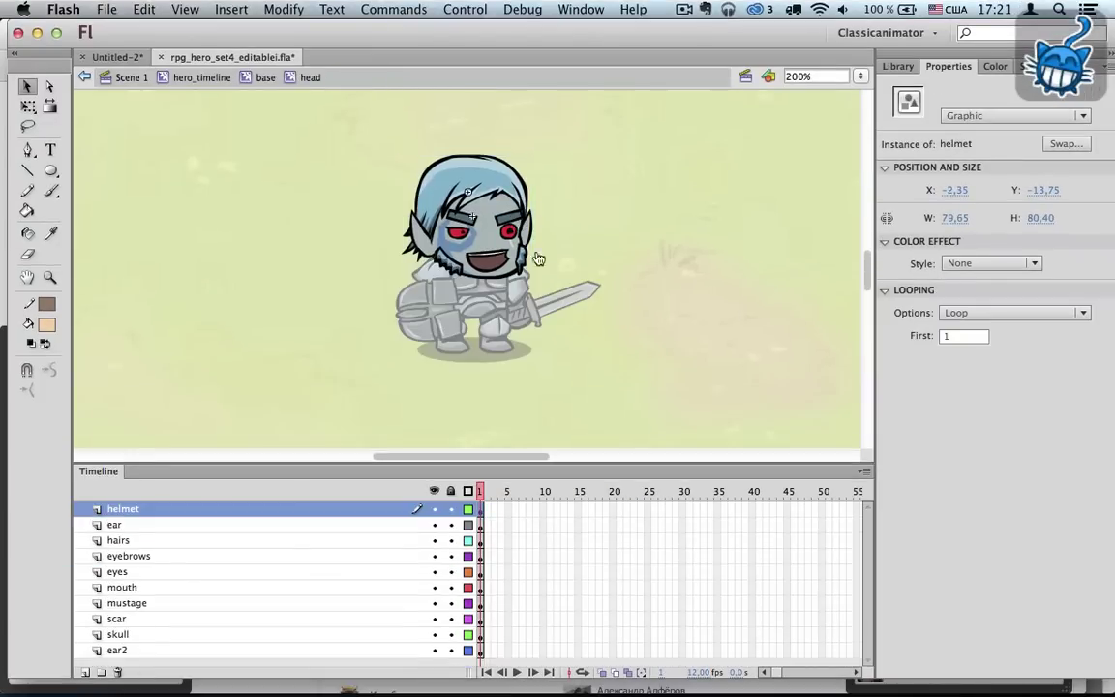
left_click(442, 222)
left_click(266, 78)
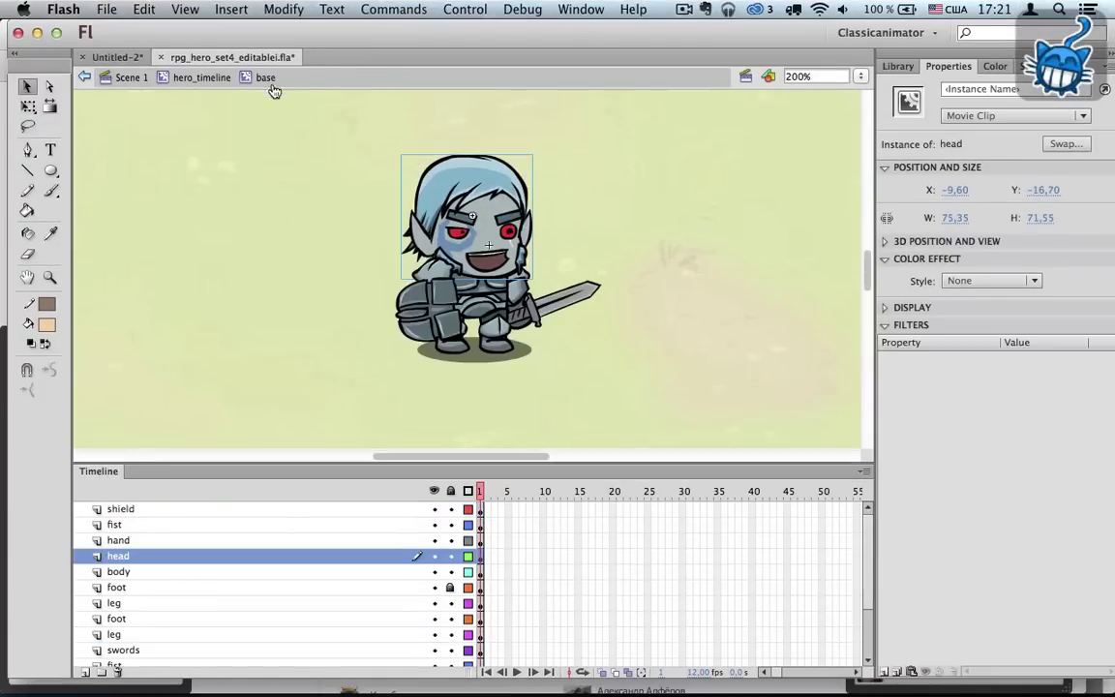
left_click(478, 316)
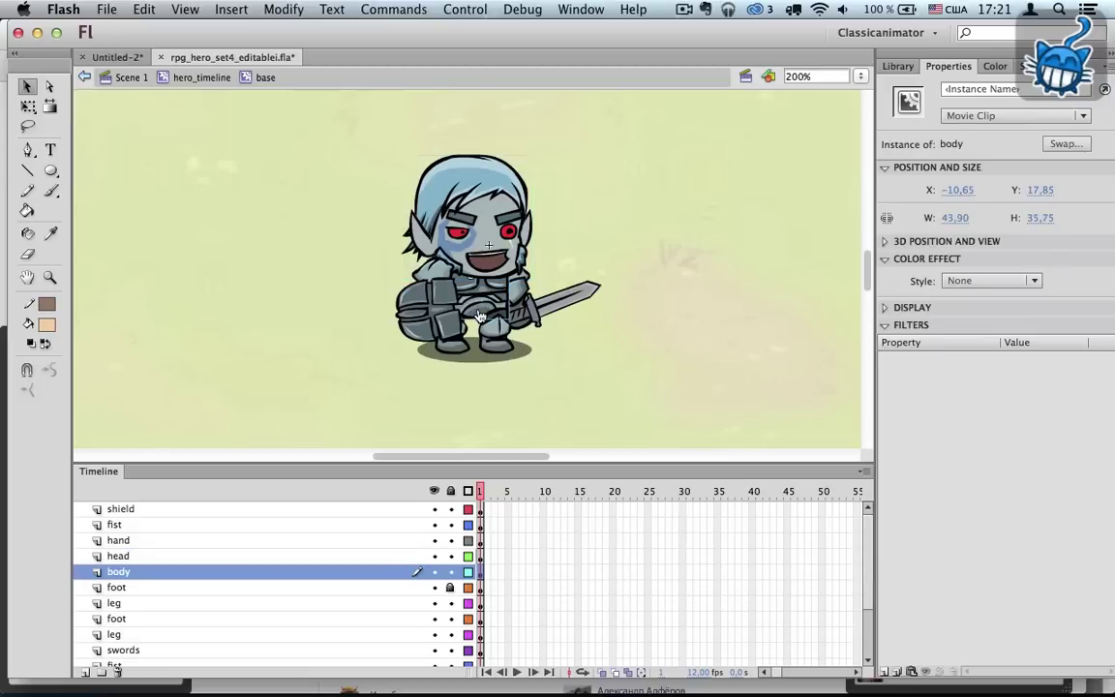
left_click(195, 83)
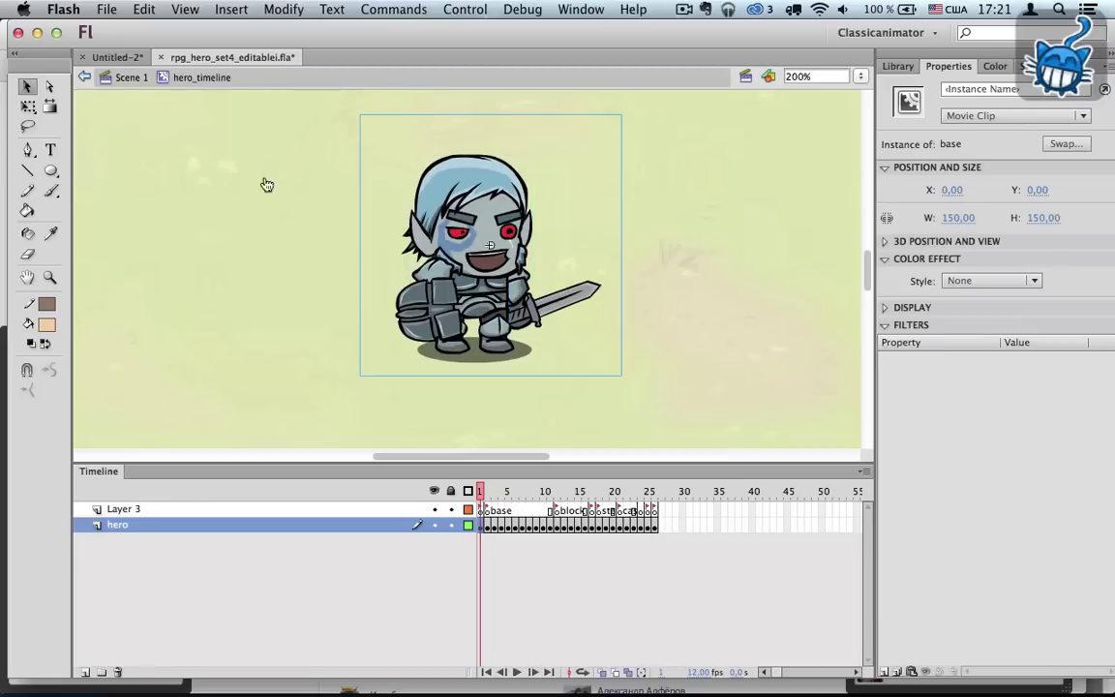
Step: Preview the hero poses on frames 7 to 9 of the hero layer in hero_timeline
left_click(537, 492)
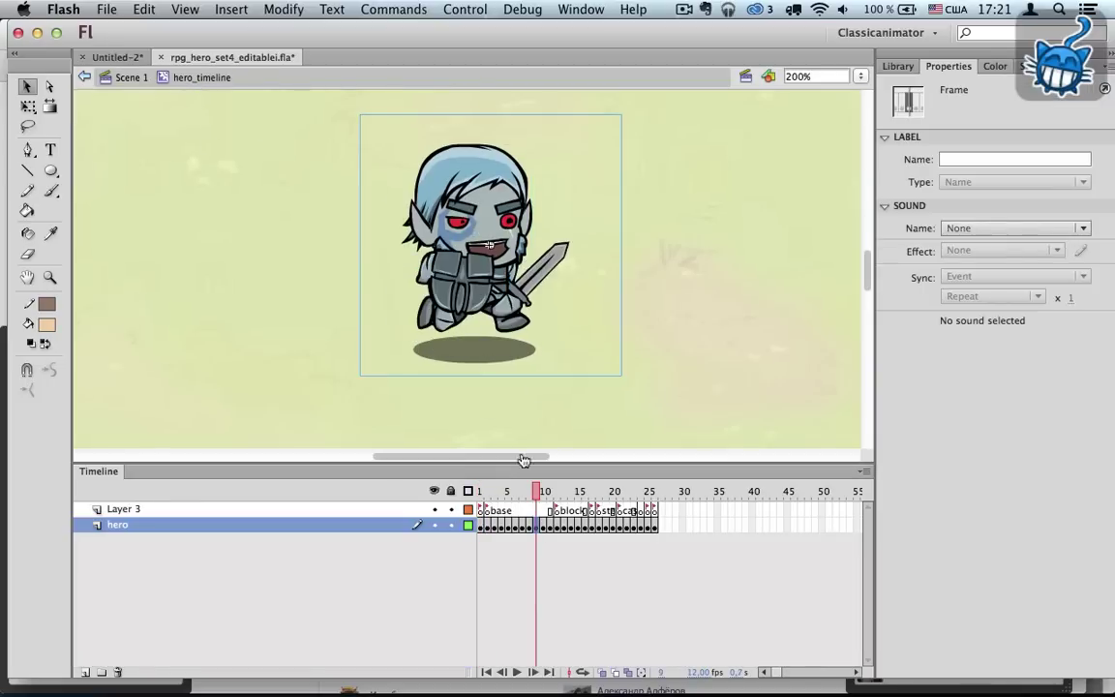
left_click(522, 526)
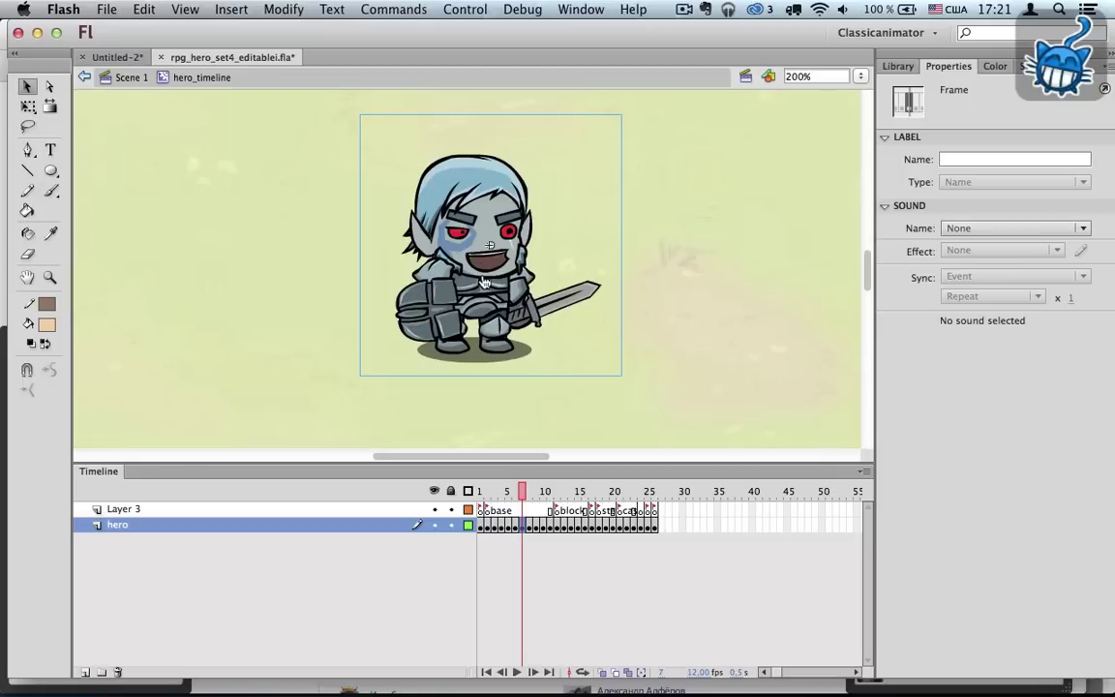
left_click(523, 365)
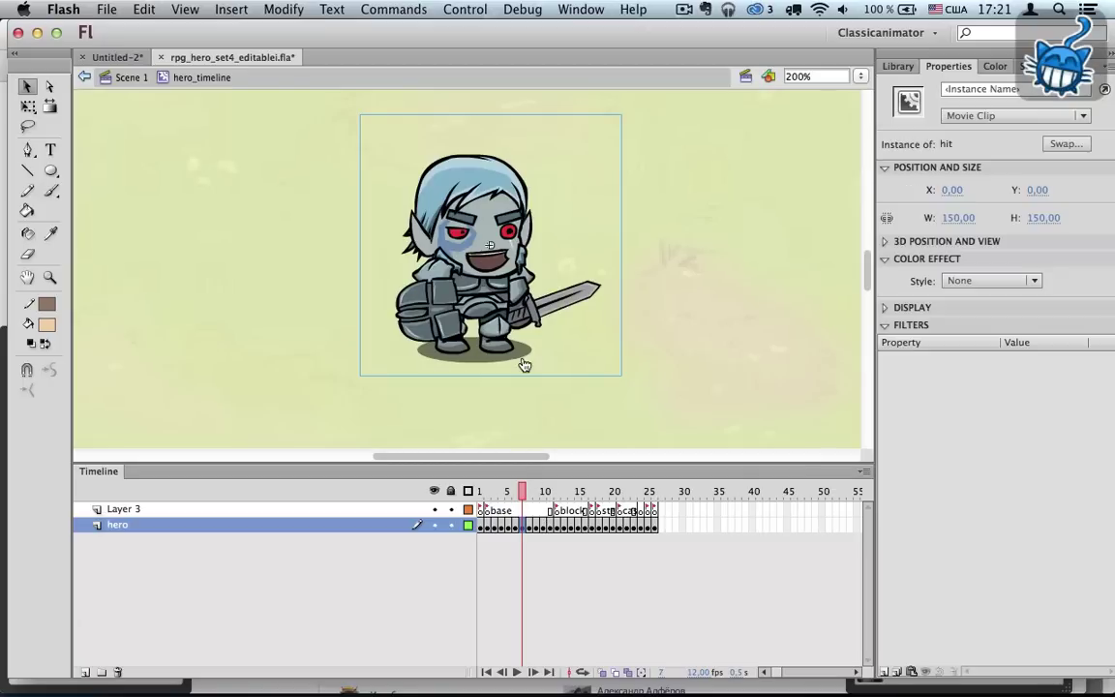
key(".")
Step: Open the run clip from frame 8 of the hero layer and play its animation
left_click(499, 268)
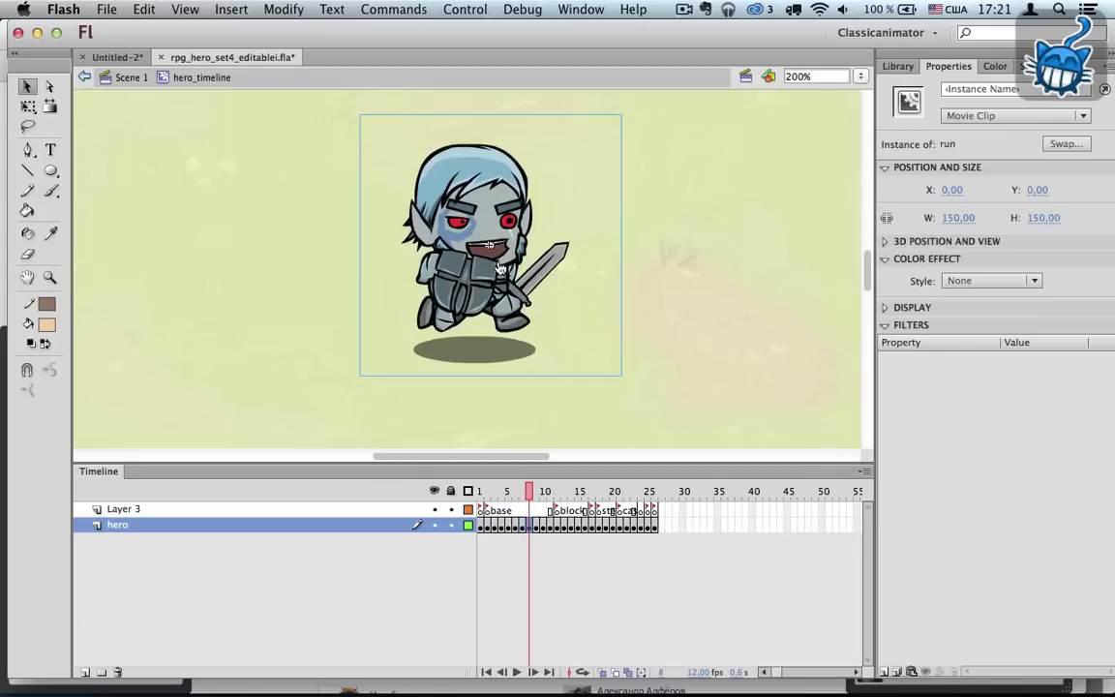
double_click(499, 268)
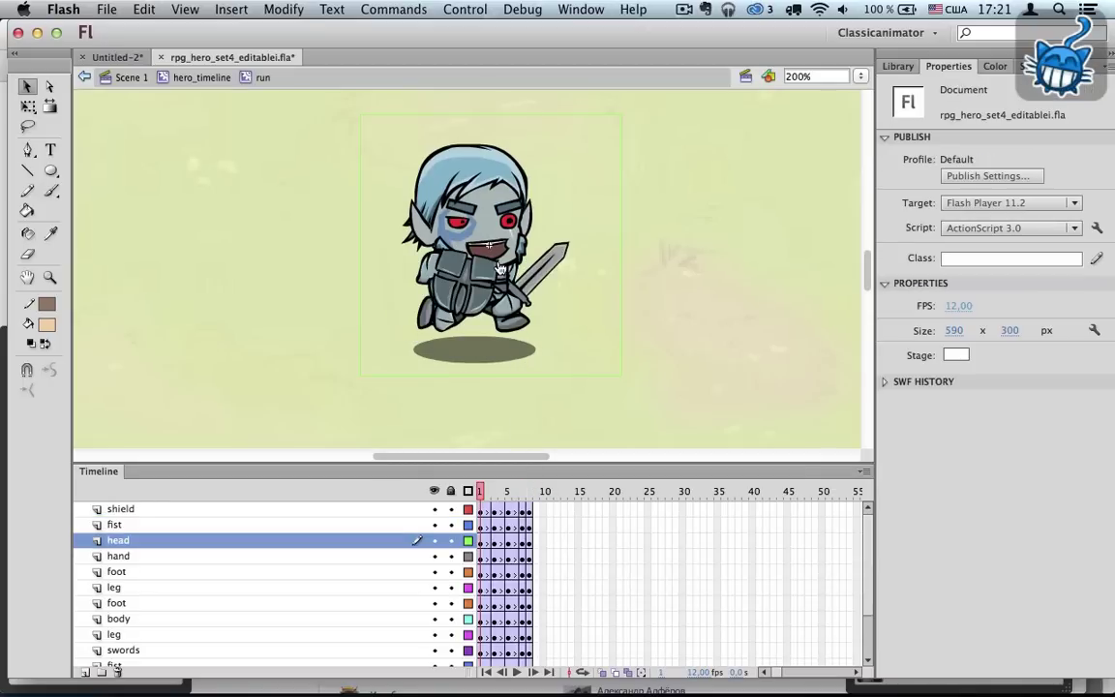
left_click(523, 670)
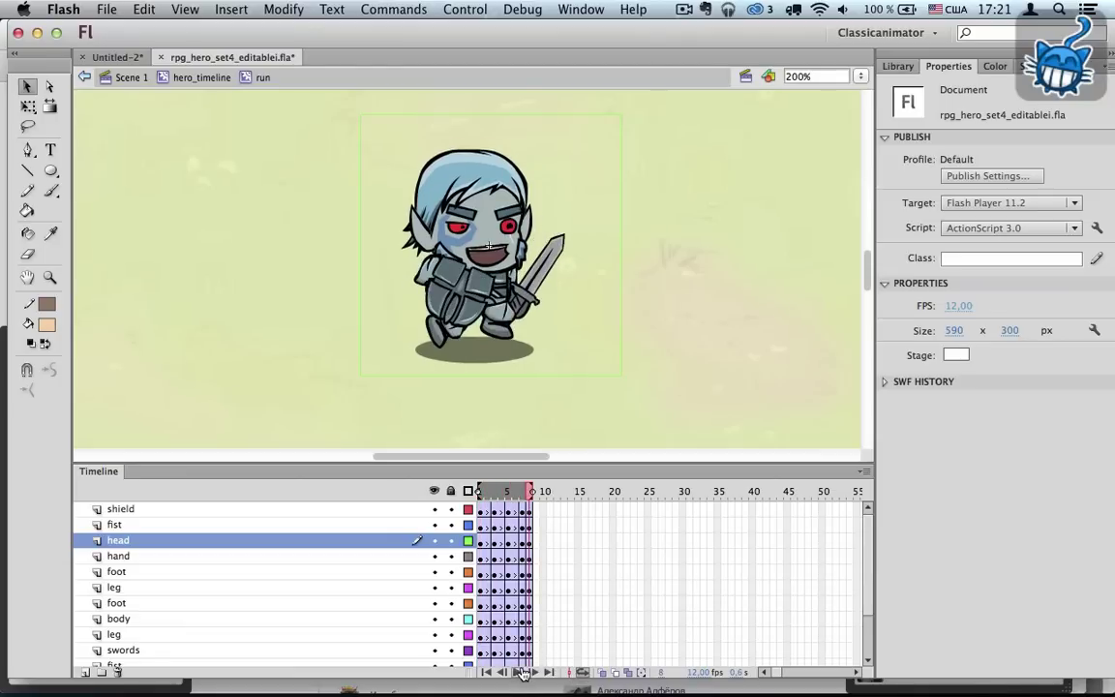
left_click(522, 671)
Step: Open the walk clip from hero_timeline, extend its loop range to frame 8, and play the animation
left_click(200, 78)
left_click(516, 525)
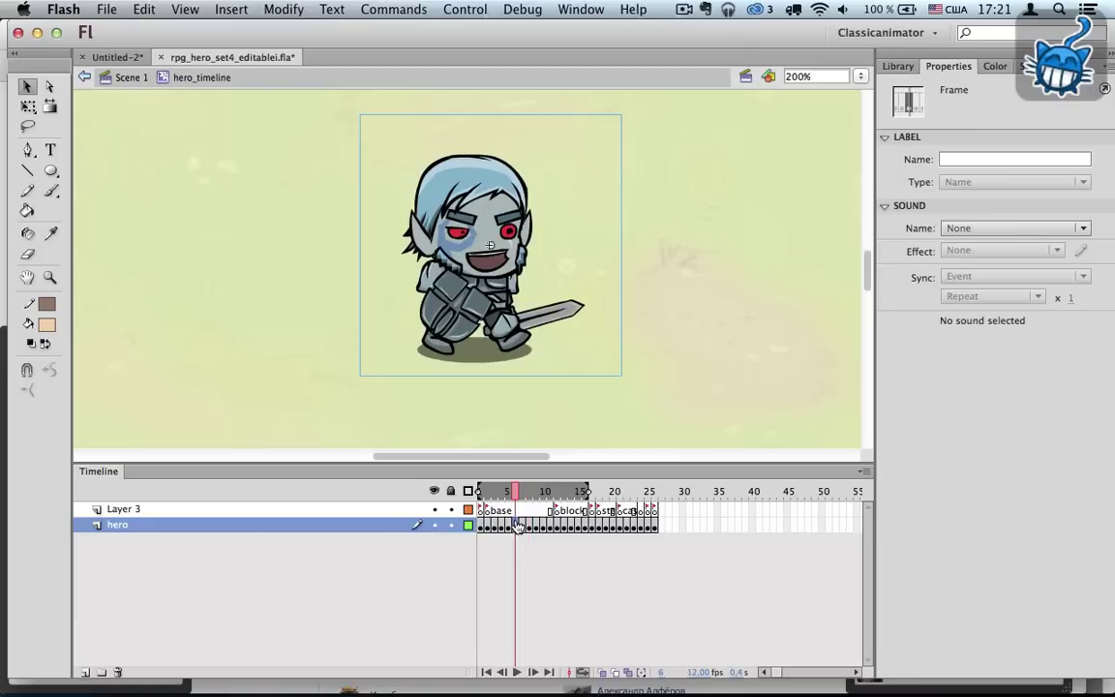
left_click(487, 284)
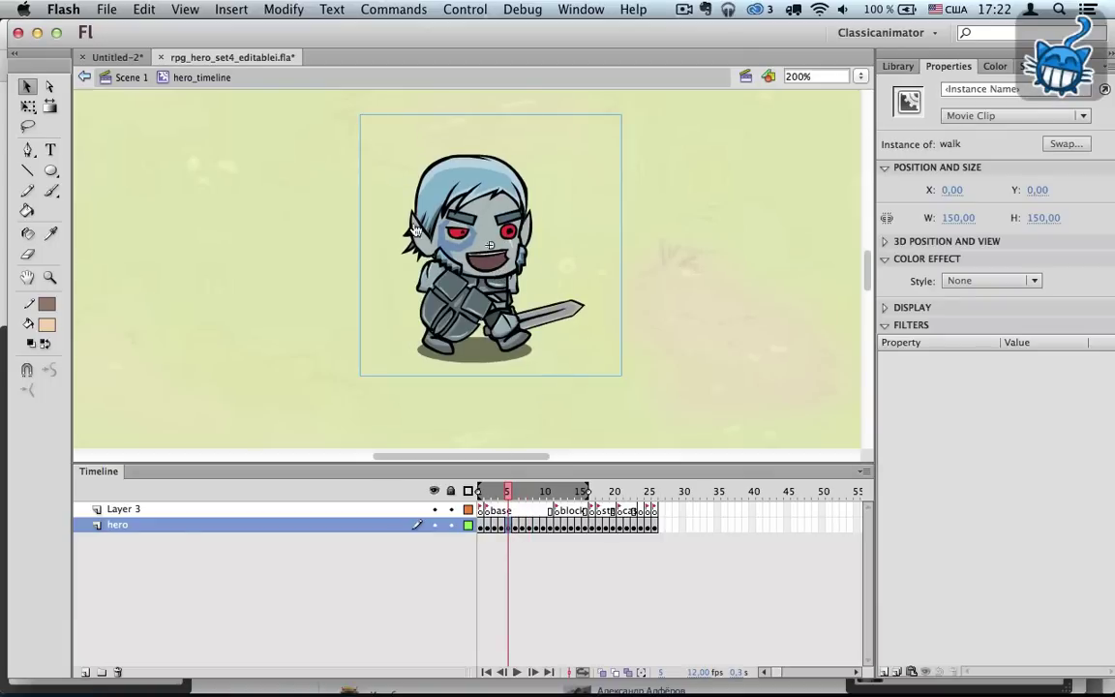
double_click(494, 279)
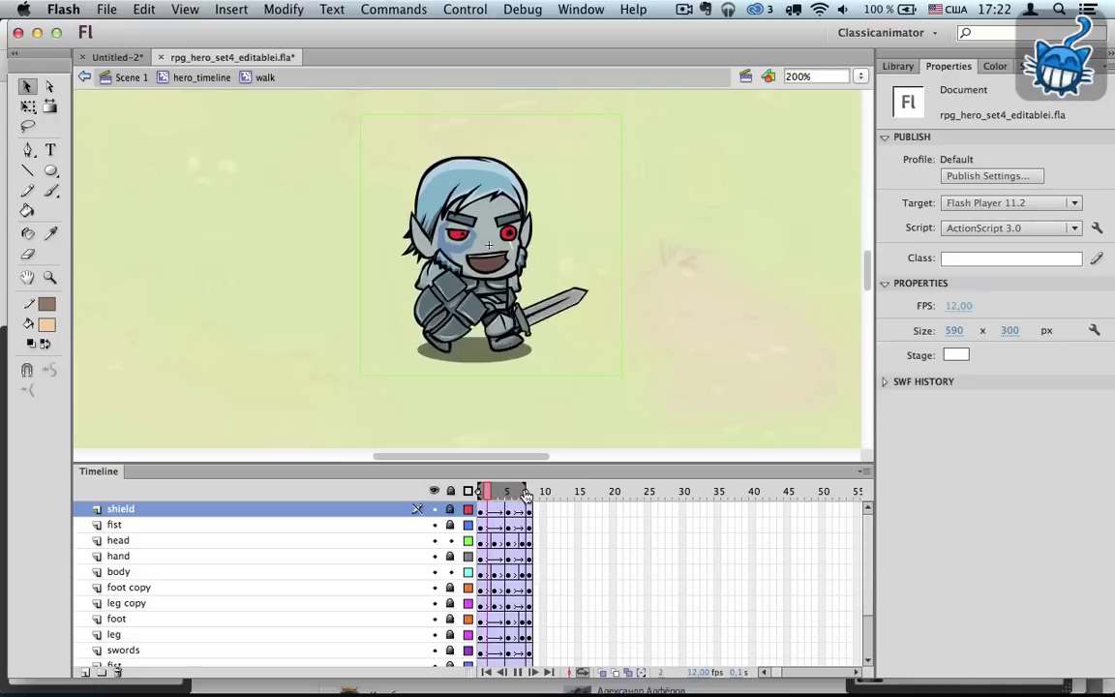
left_click_drag(525, 493, 534, 494)
left_click(523, 672)
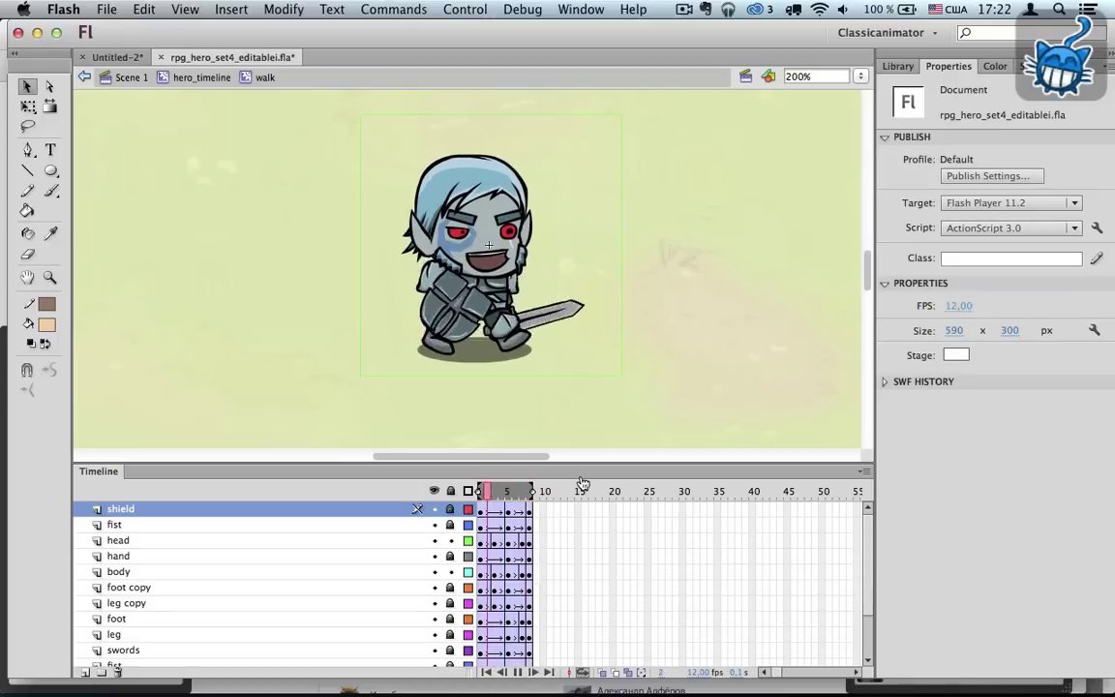
Step: Return to hero_timeline and preview the block poses on frames 12 to 16
left_click(201, 78)
left_click(568, 510)
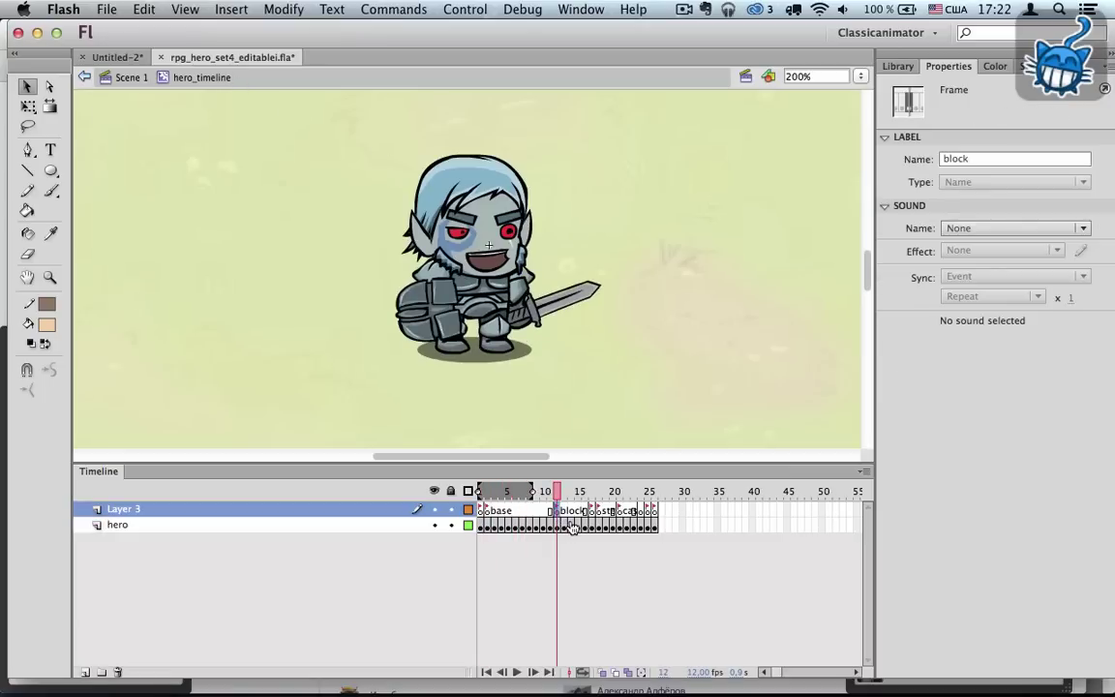
left_click(566, 526)
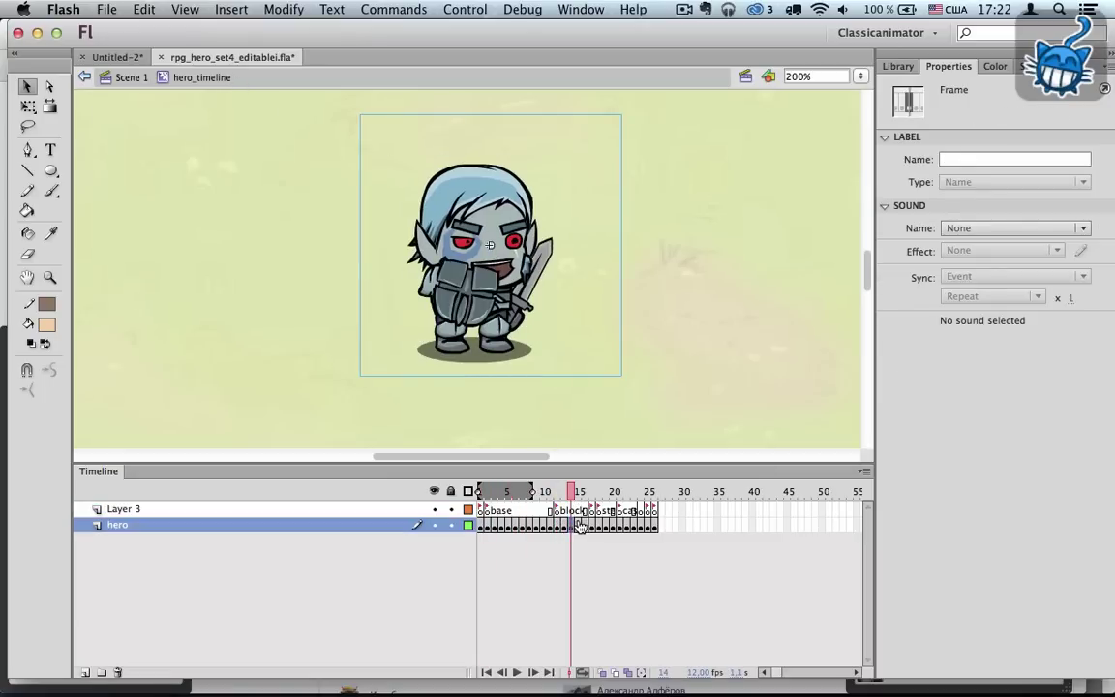
left_click(579, 527)
left_click(477, 261)
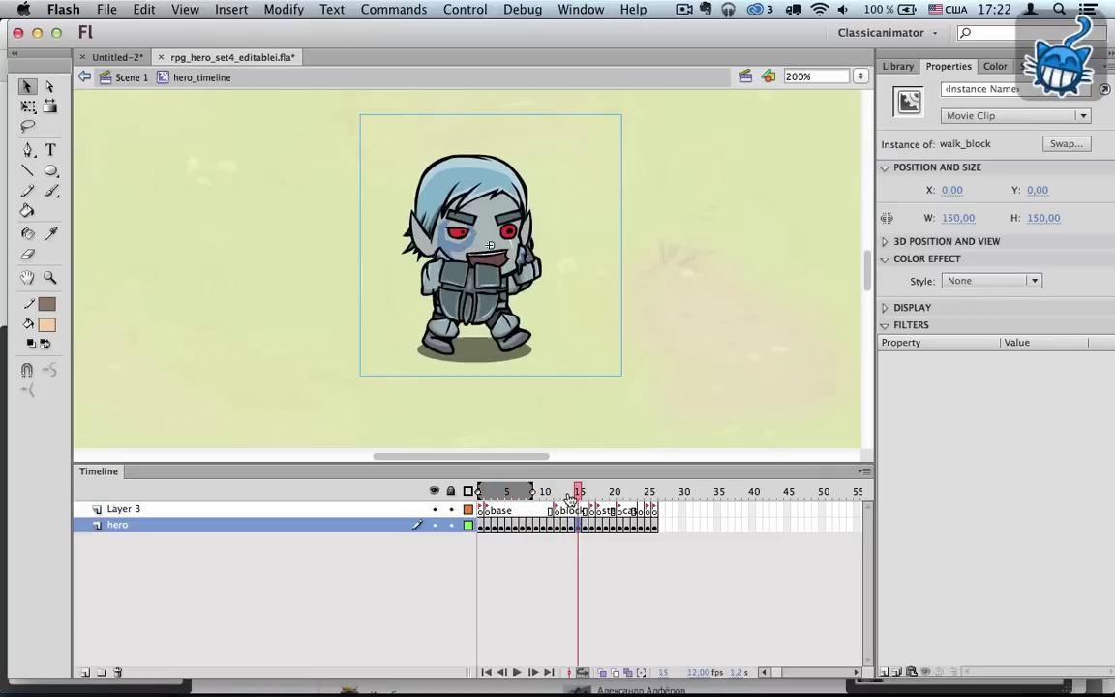
left_click(585, 527)
left_click(579, 527)
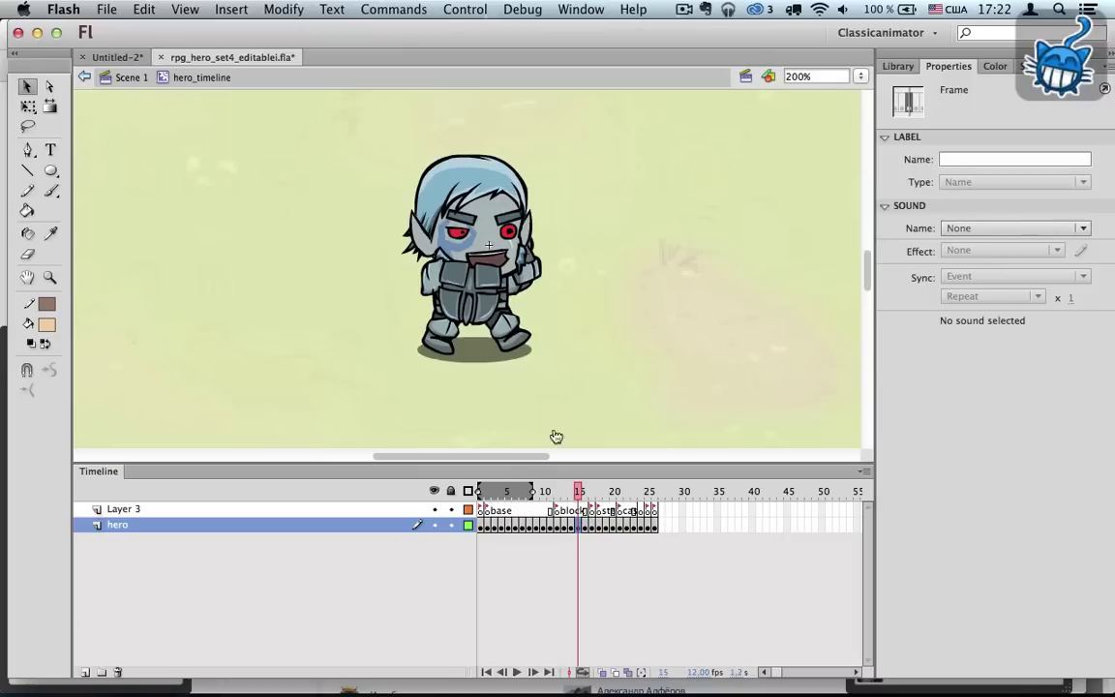
Step: Play the walk_block clip, toggle outline display for all layers on and off, and return to hero_timeline
left_click(489, 282)
double_click(489, 282)
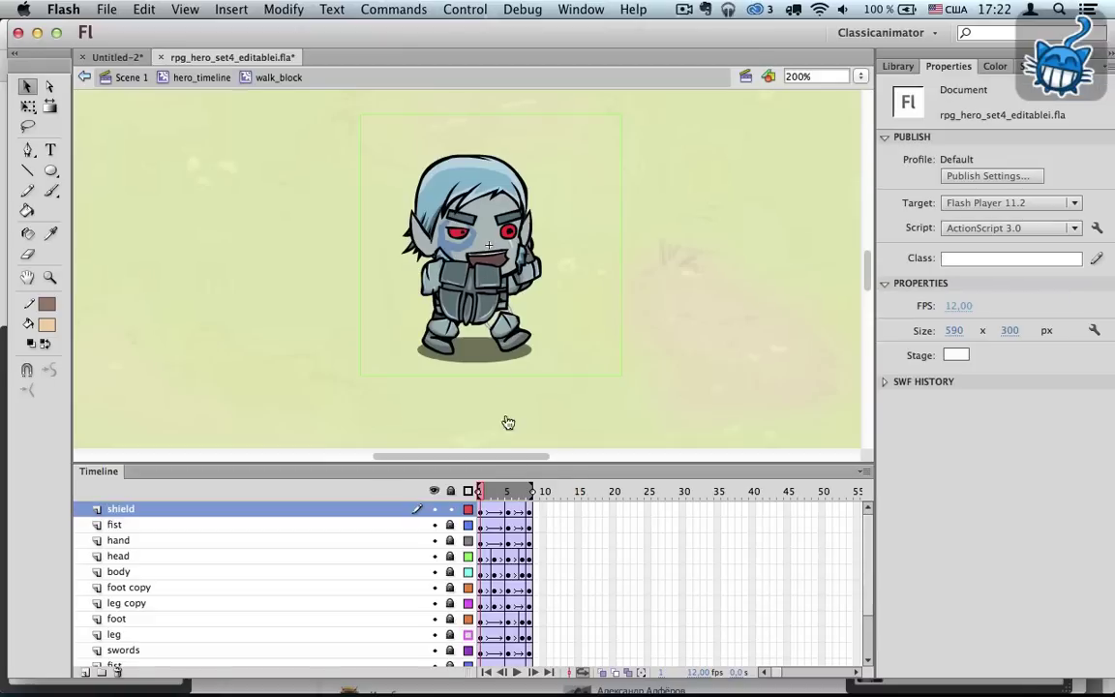
left_click(521, 671)
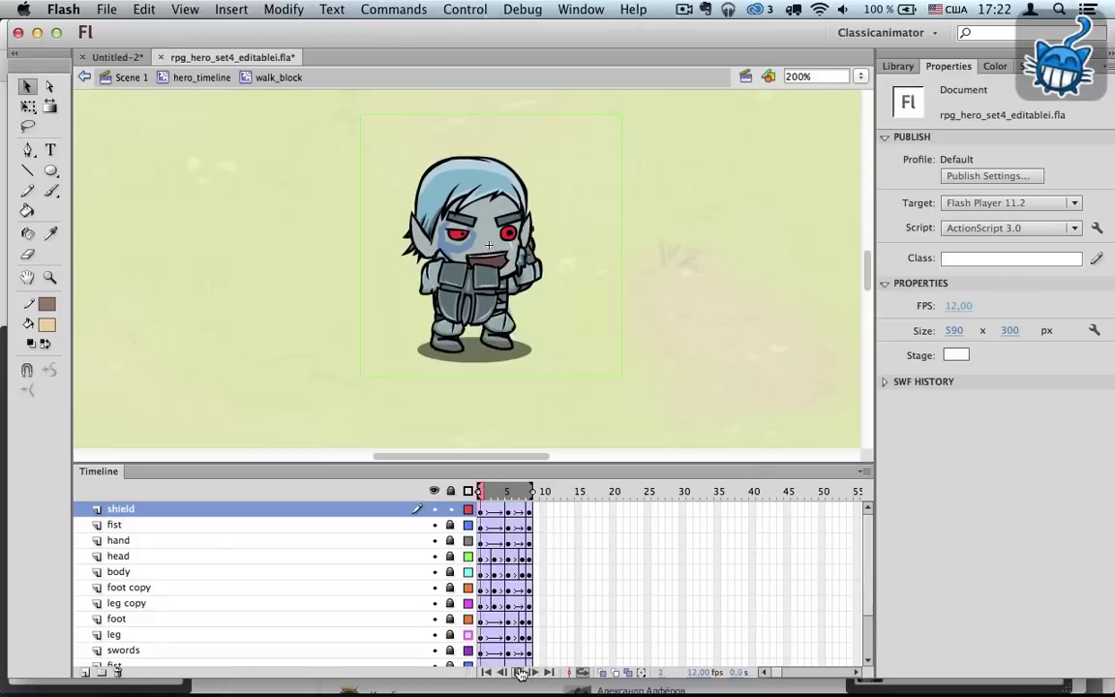
left_click(469, 490)
left_click(468, 491)
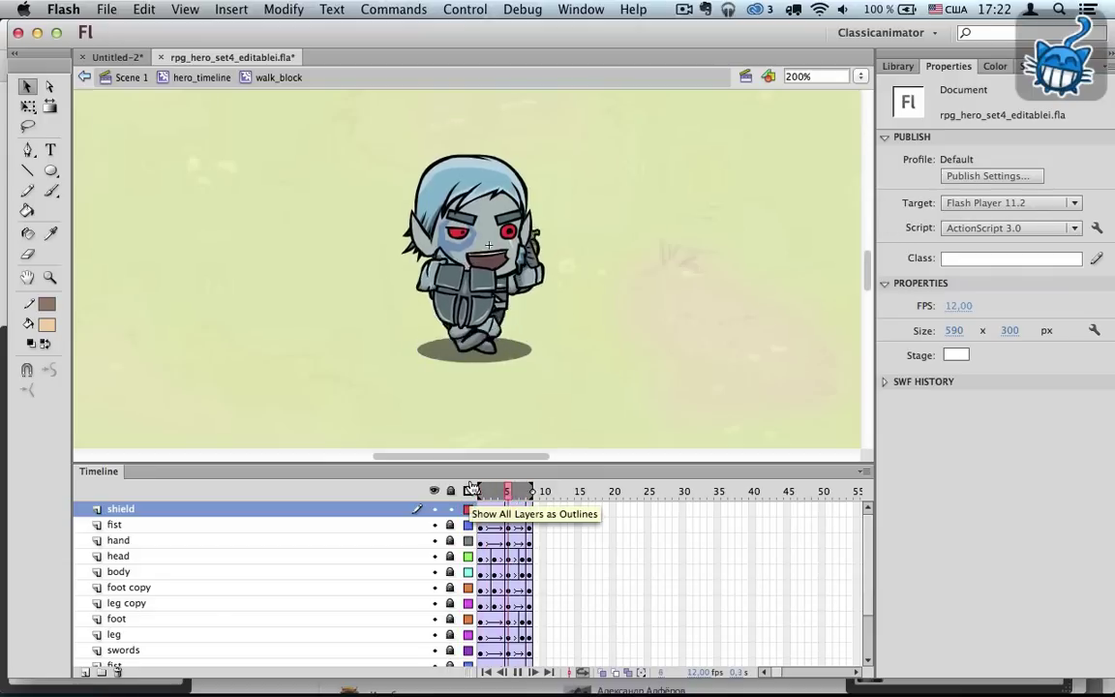
left_click(207, 84)
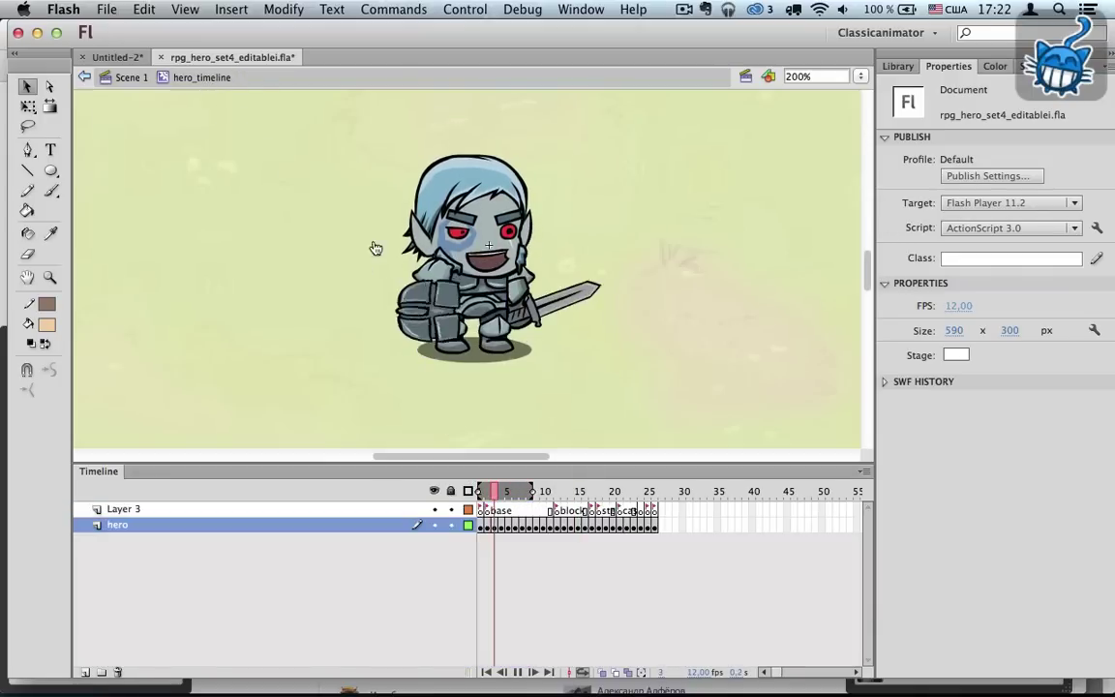
Step: Check the walk_block instance on frame 15 and open the walk_block_attack clip from frame 16
left_click(576, 527)
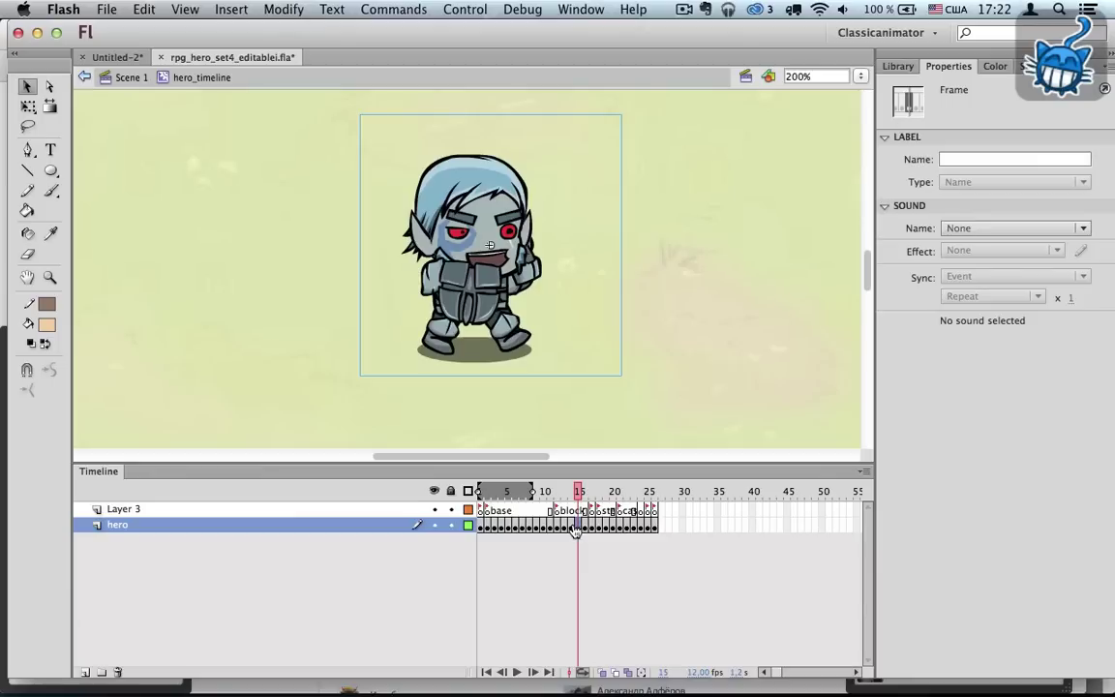
left_click(489, 251)
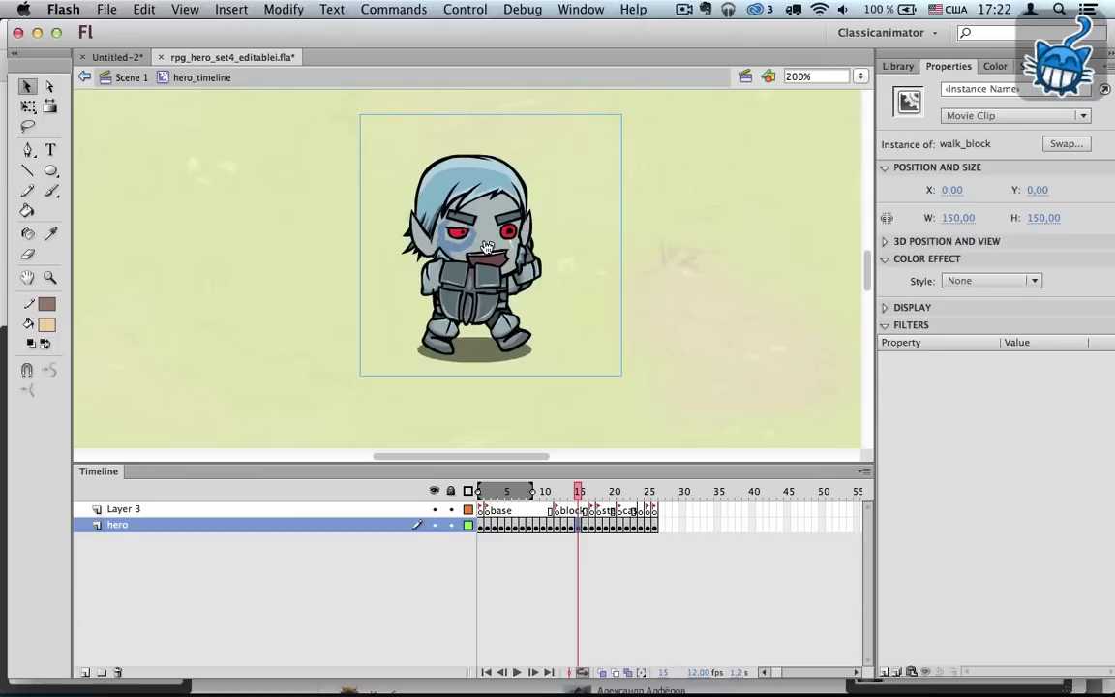
left_click(584, 527)
left_click(496, 264)
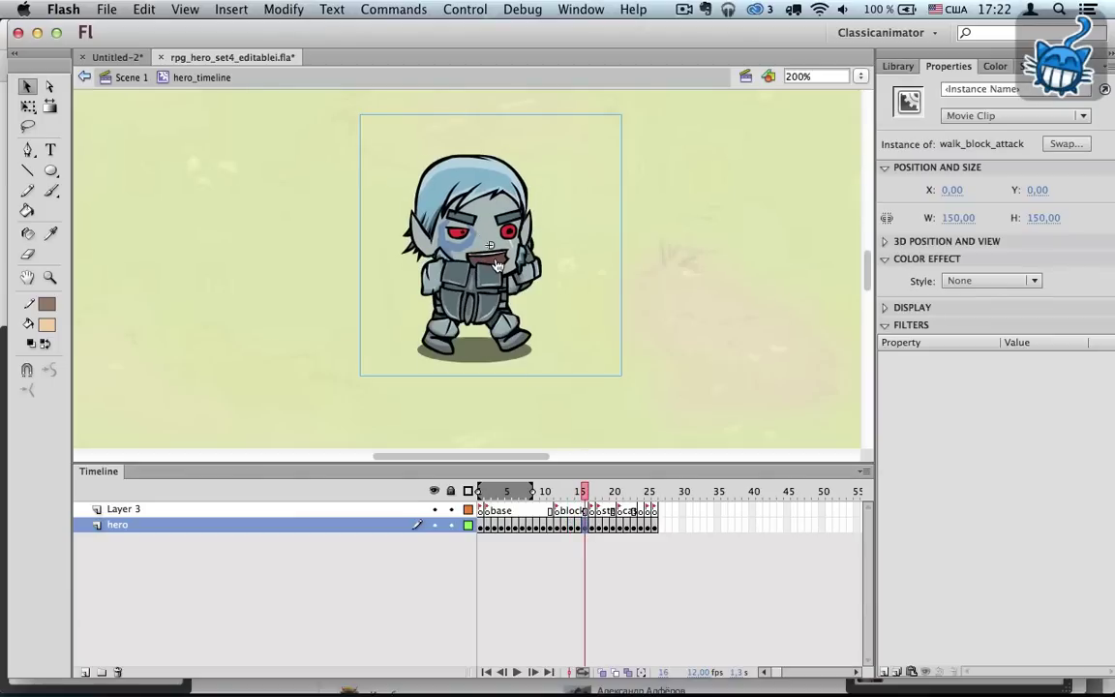
double_click(495, 264)
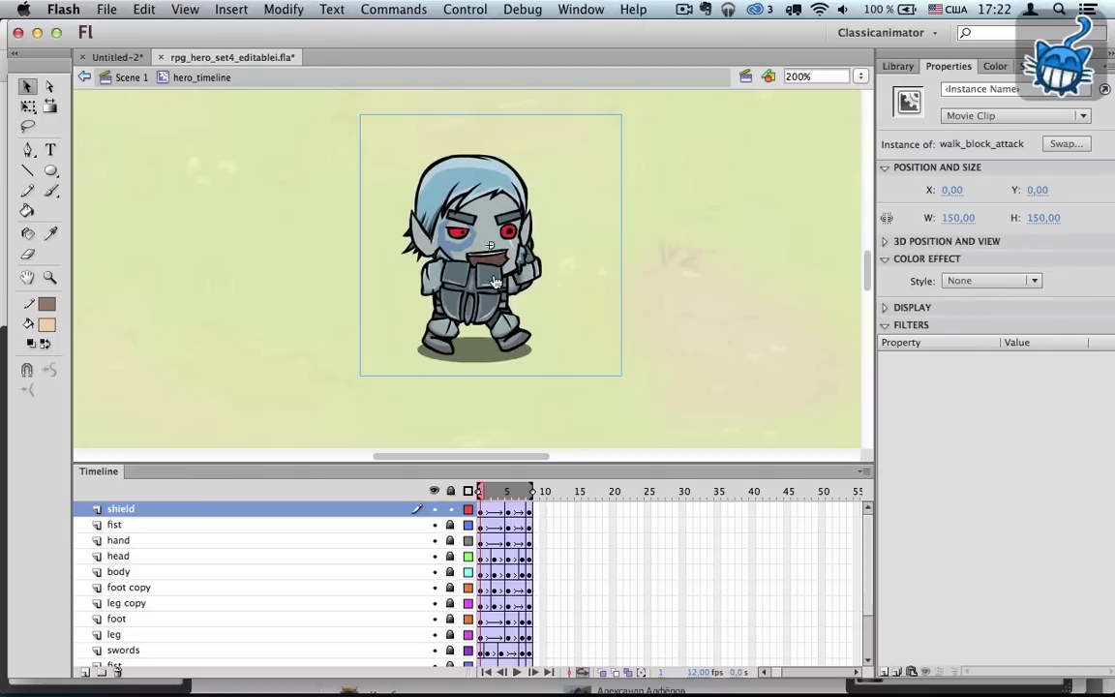
Step: Play the walk_block_attack clip, return to hero_timeline and preview the hero's poses on frames 18 to 22
left_click(522, 673)
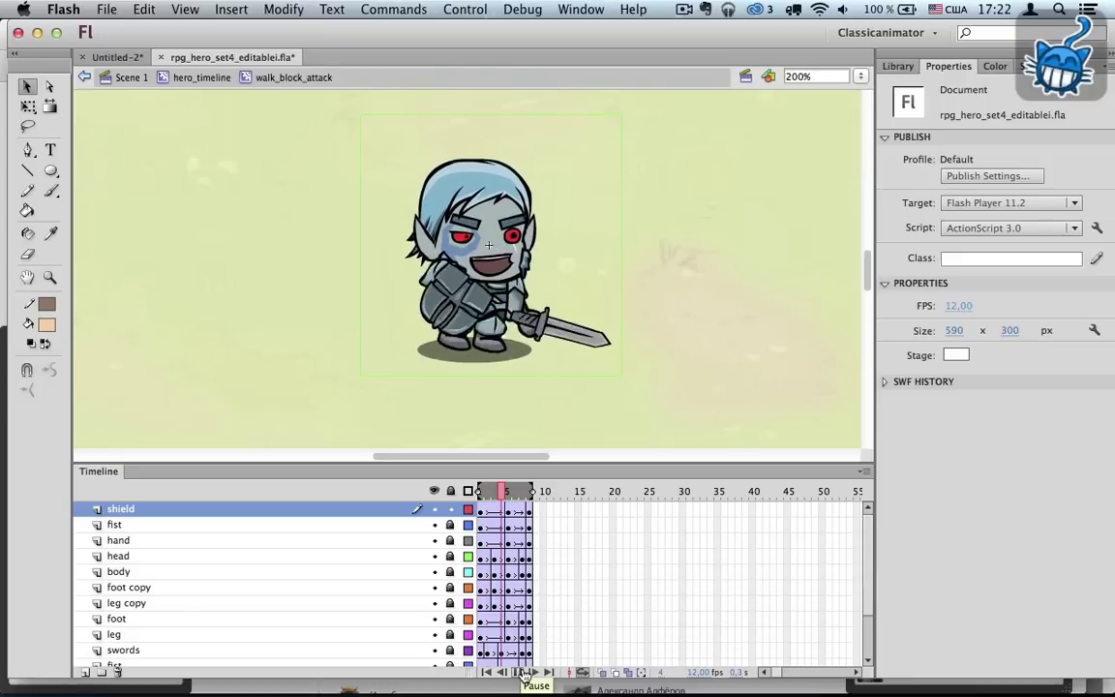
left_click(215, 82)
left_click(600, 526)
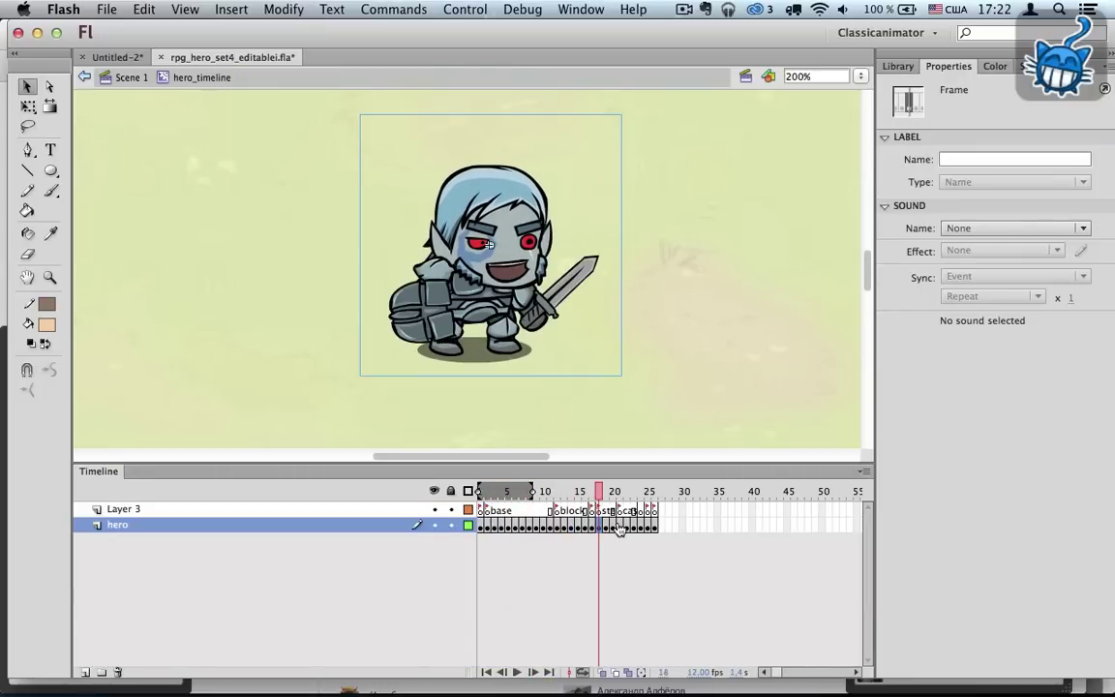
left_click(620, 527)
left_click(628, 527)
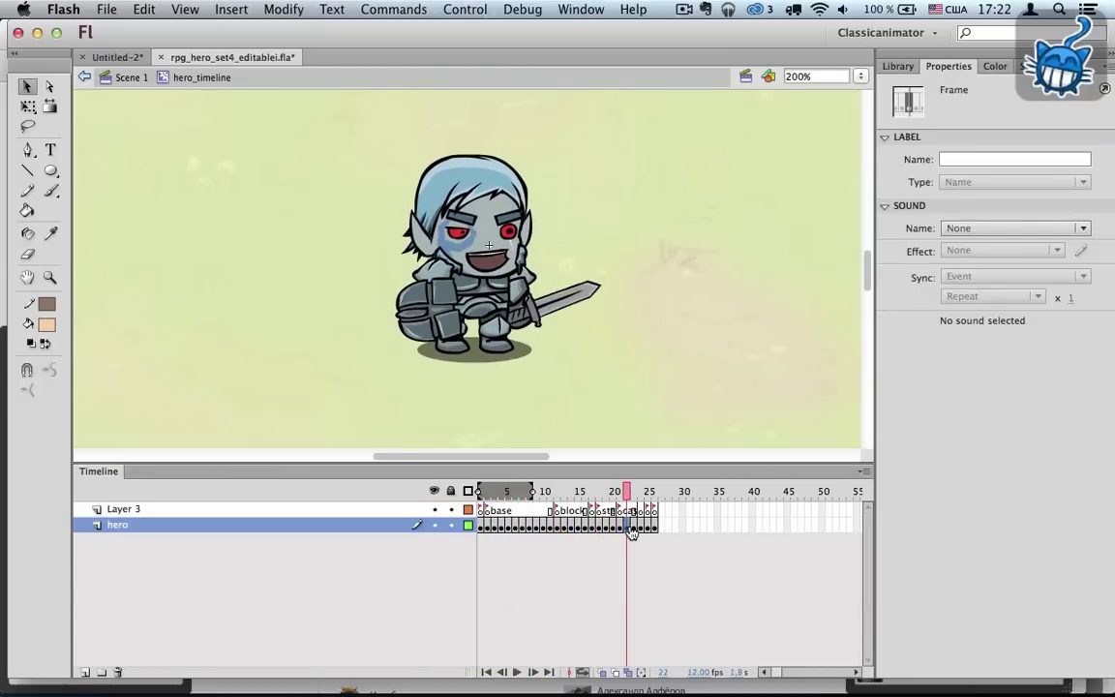
Step: Go from Scene 1 into the hero's base clip and switch the chest armour inside body to the dark variant
left_click(132, 77)
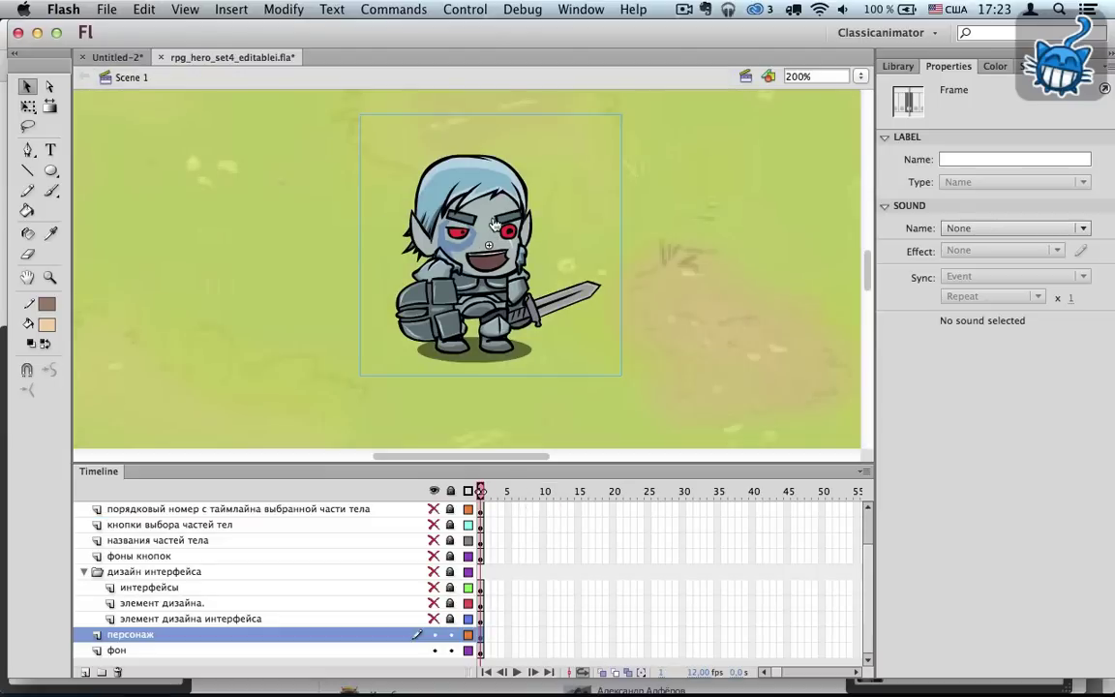
double_click(494, 224)
left_click(491, 265)
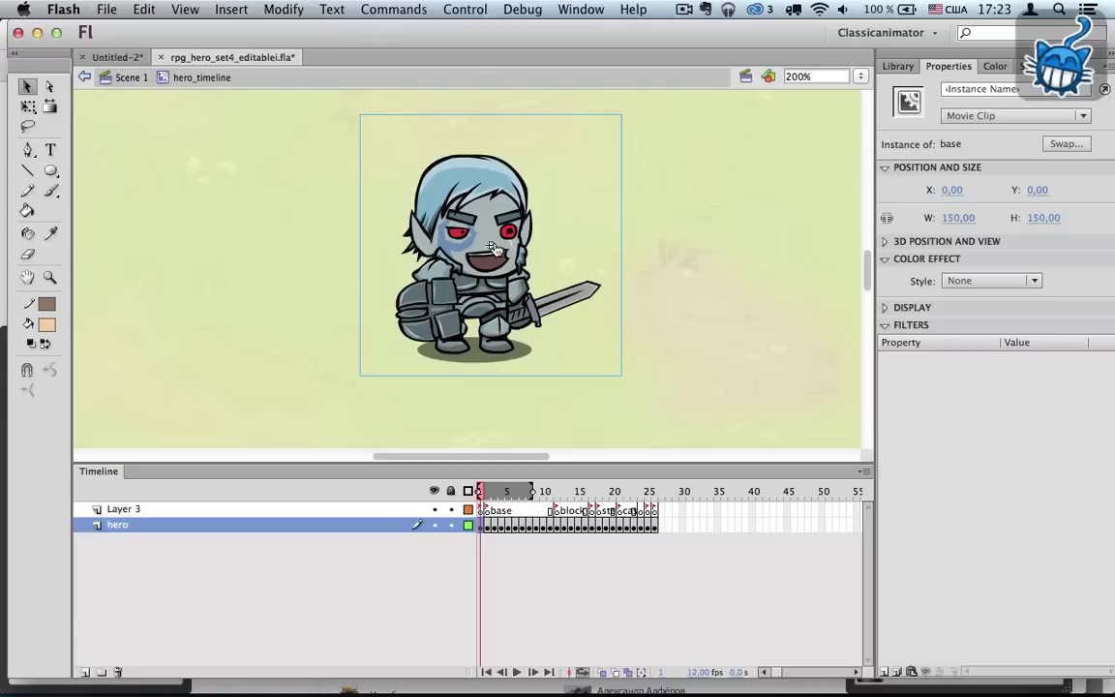
double_click(494, 244)
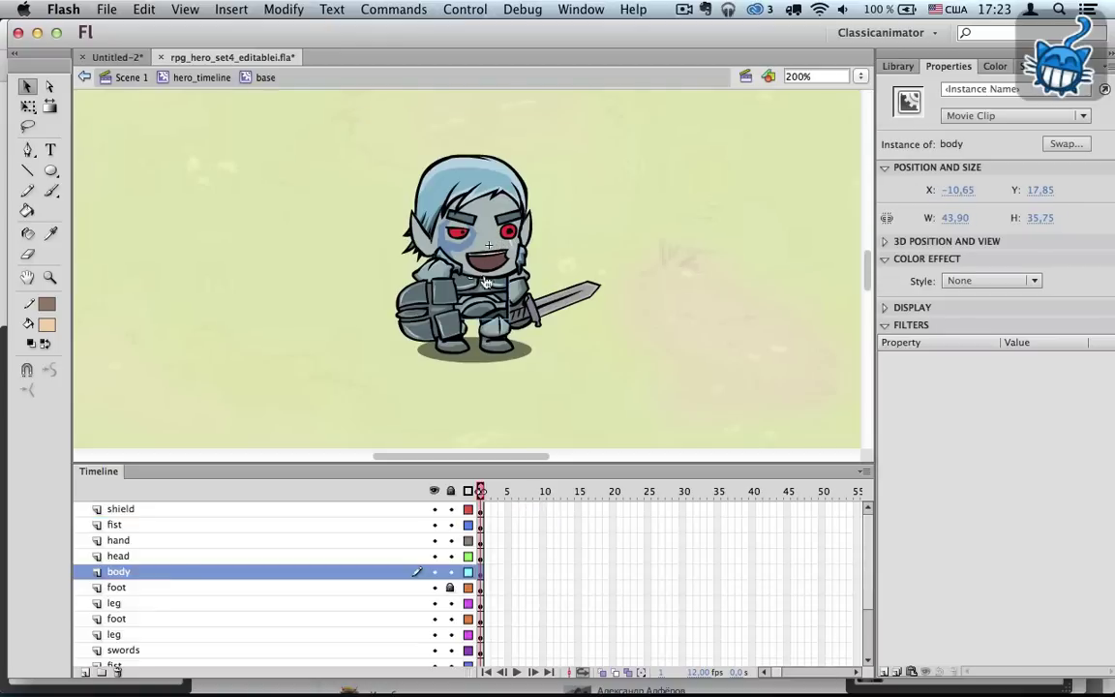
double_click(471, 284)
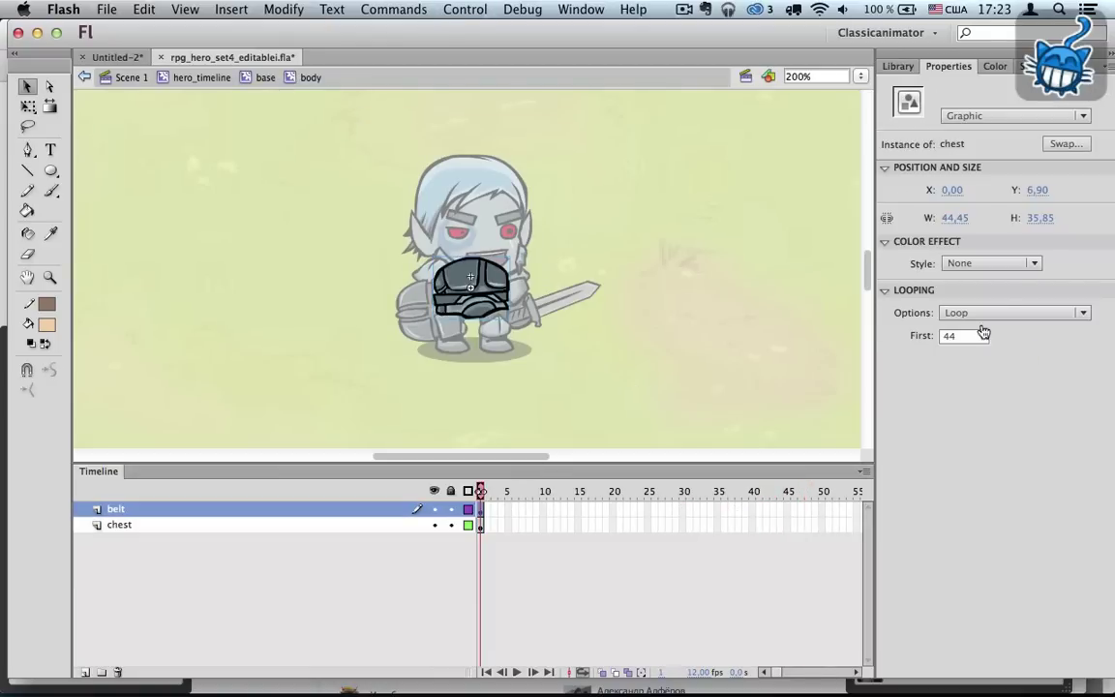
left_click(481, 299)
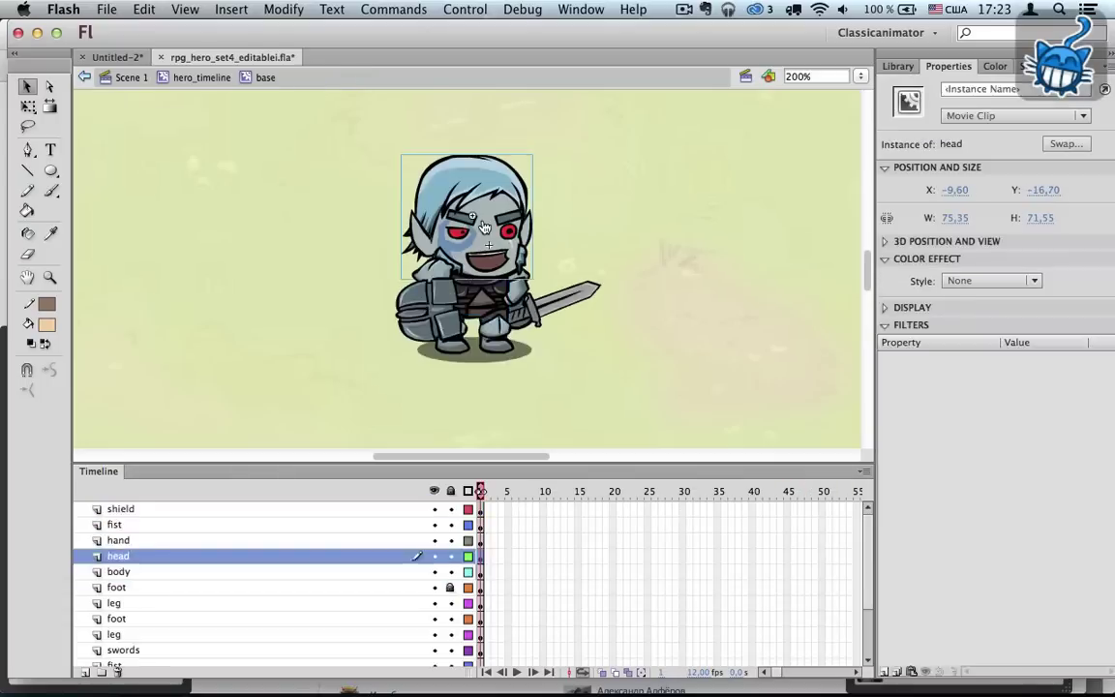
Step: Browse the eyes and mouth variants inside head and switch the hero to blue eyes and a closed smile
double_click(447, 262)
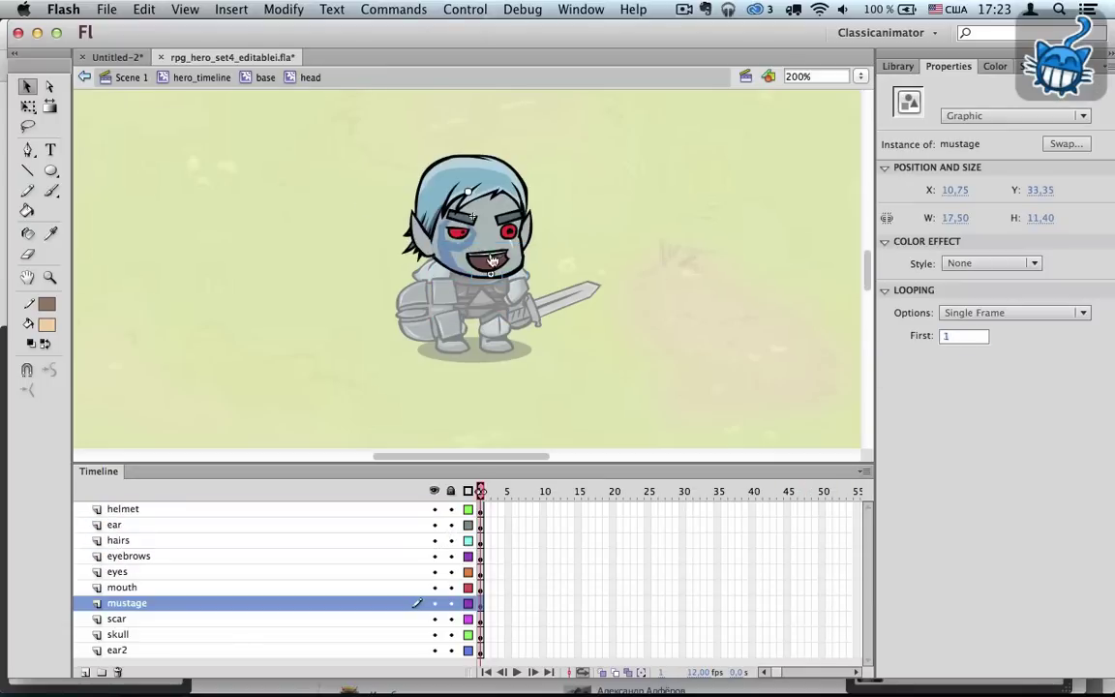
double_click(513, 278)
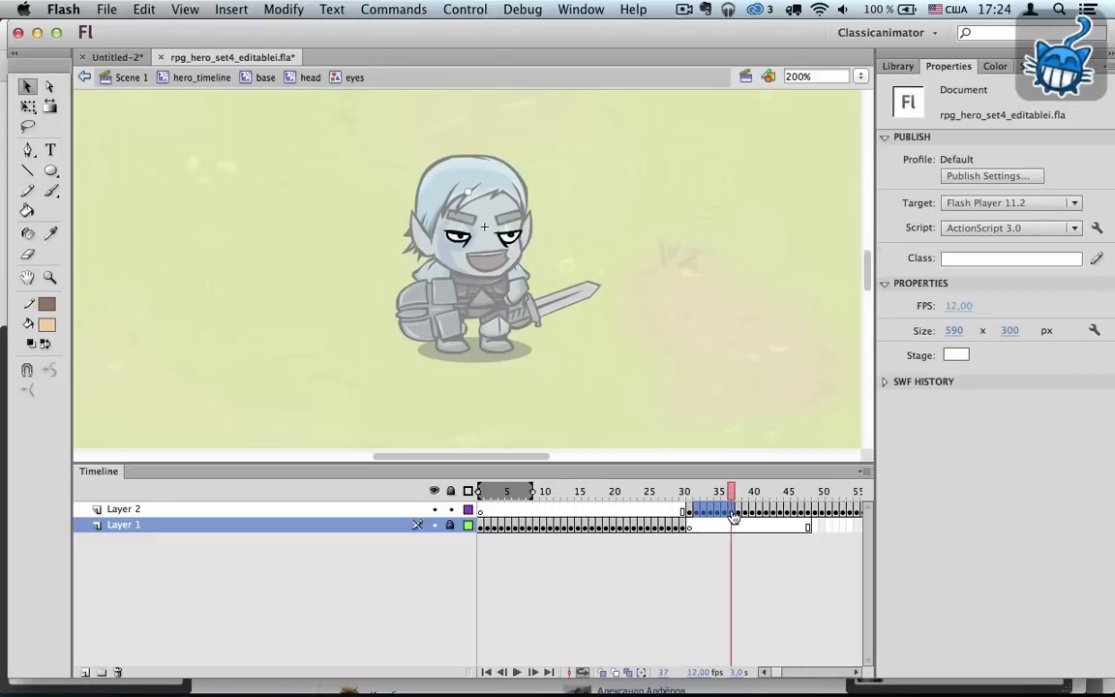
left_click_drag(736, 511, 786, 513)
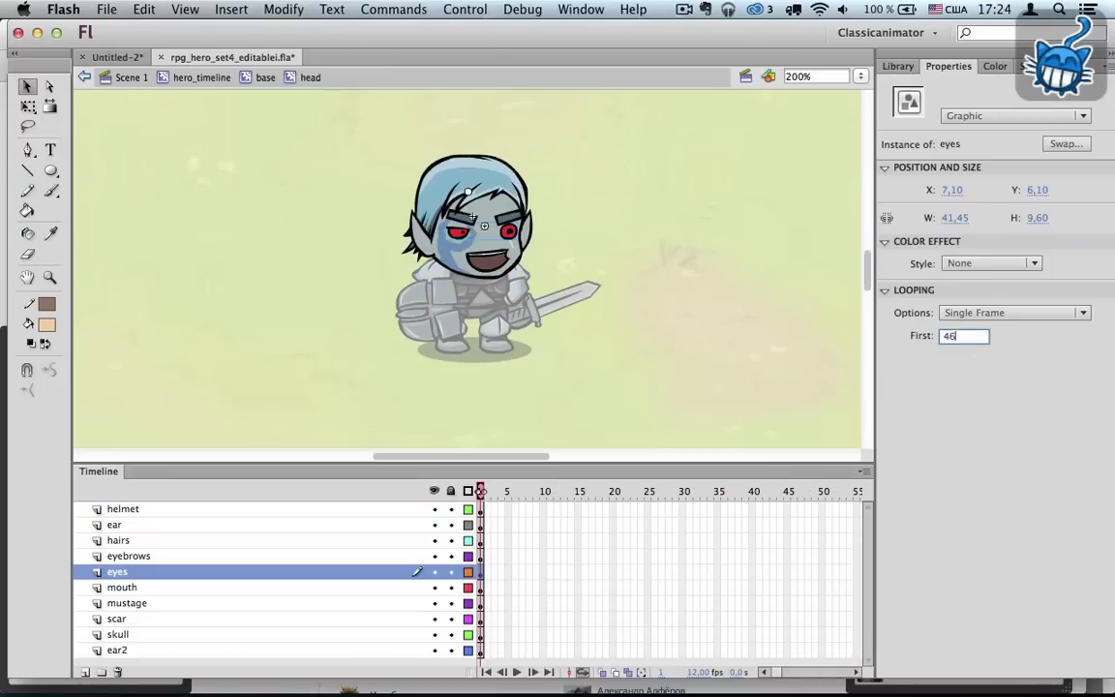
left_click(634, 512)
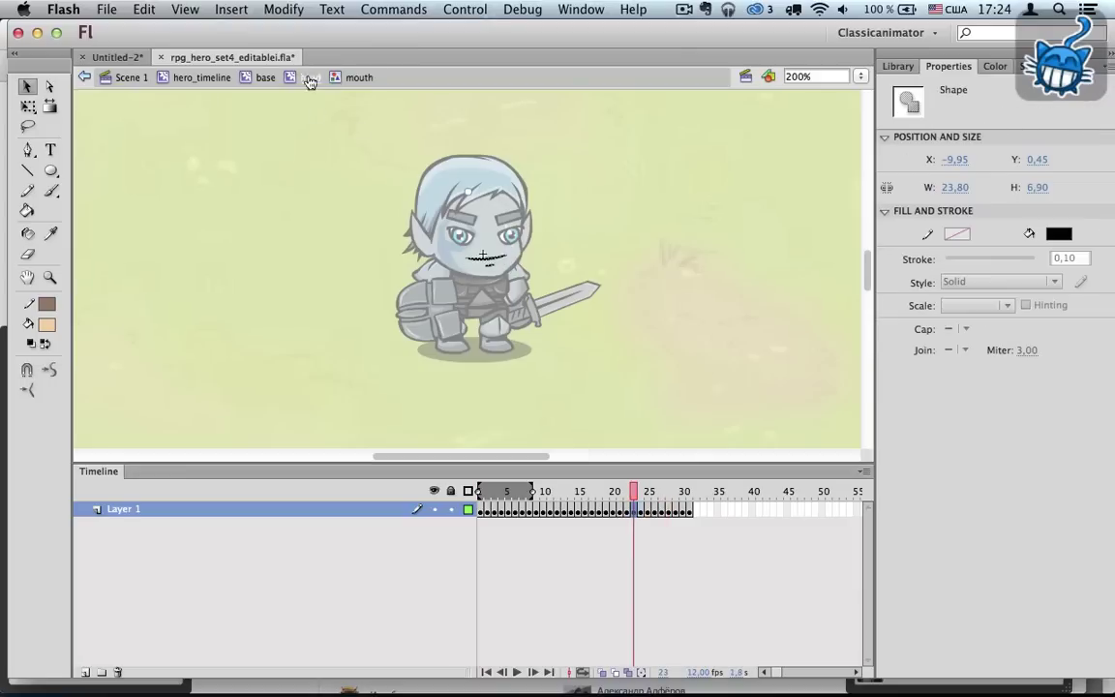
left_click(309, 76)
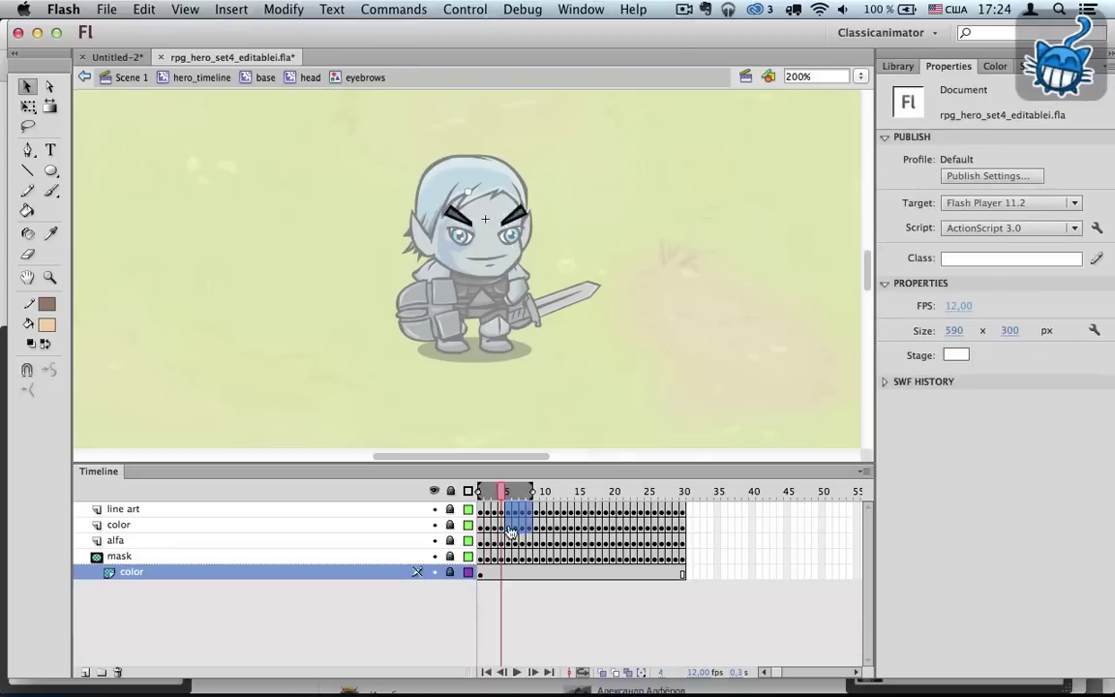
Step: Switch the eyebrows in head to another variant and browse the hair and tattoo variants
left_click_drag(501, 491, 592, 491)
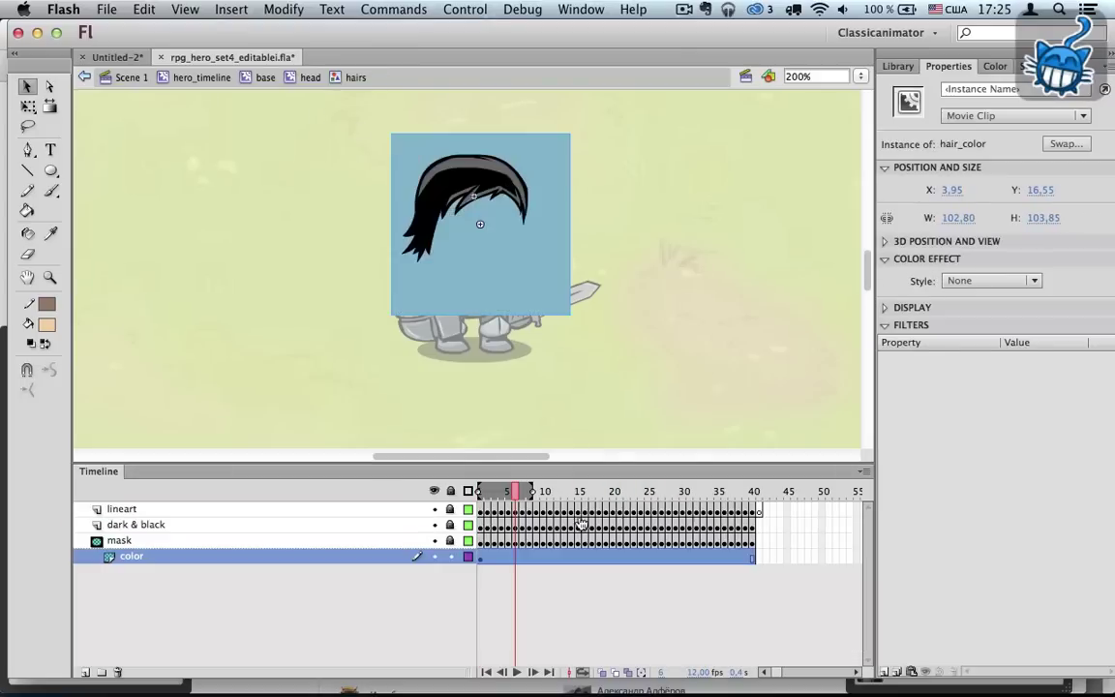
left_click(692, 508)
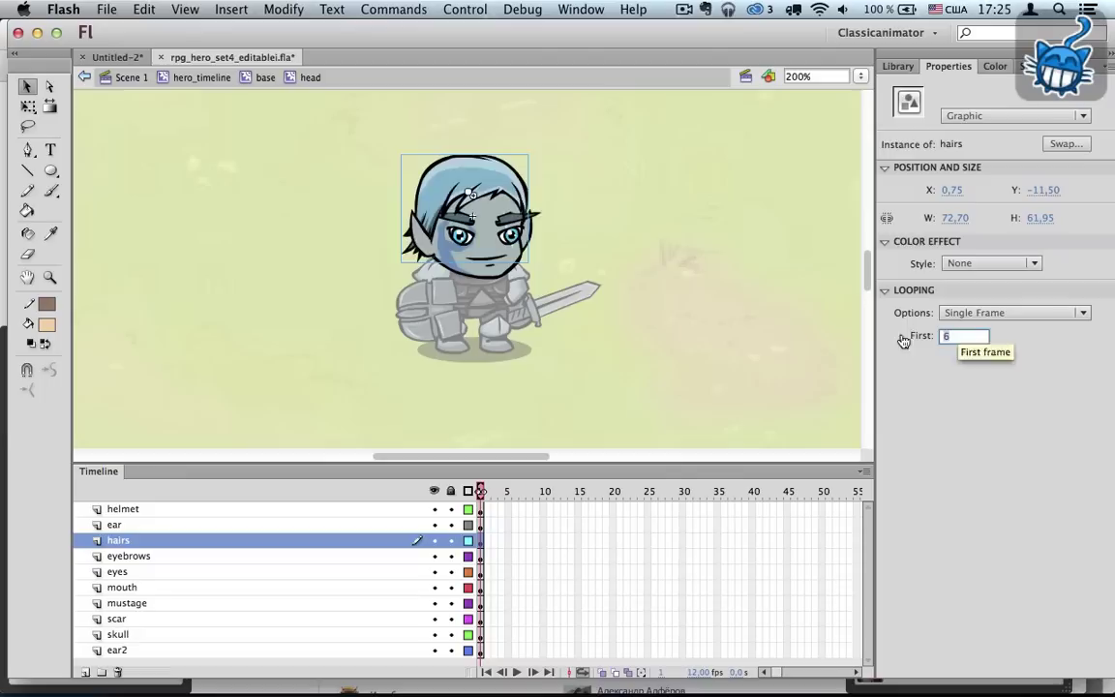
left_click(683, 9)
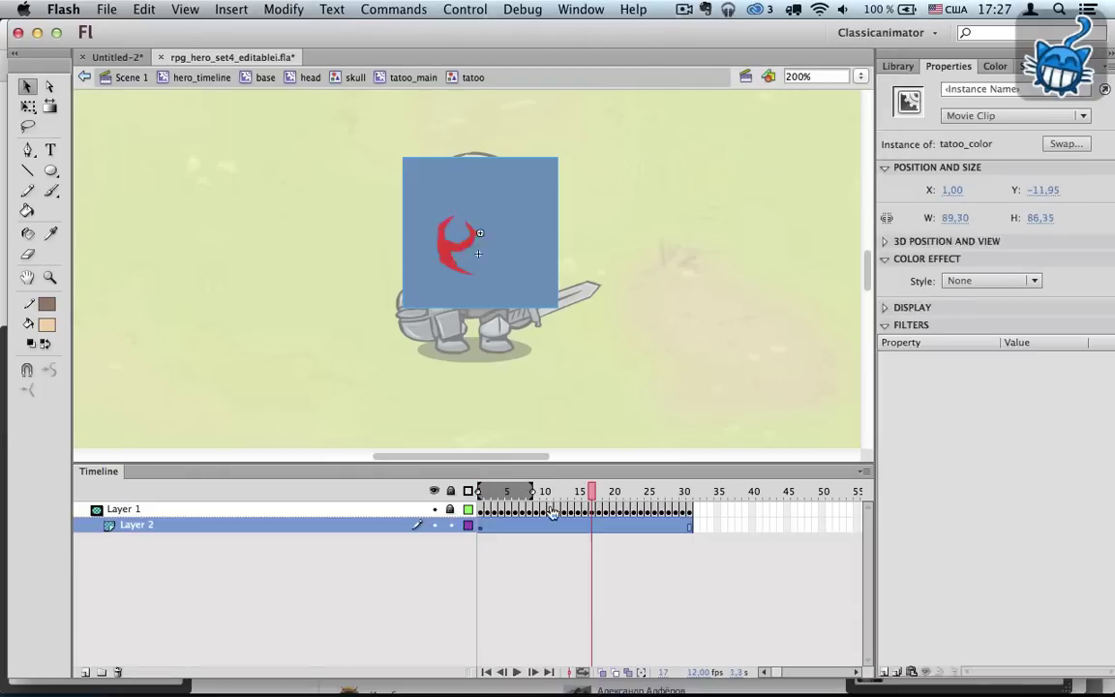
left_click_drag(589, 509, 648, 524)
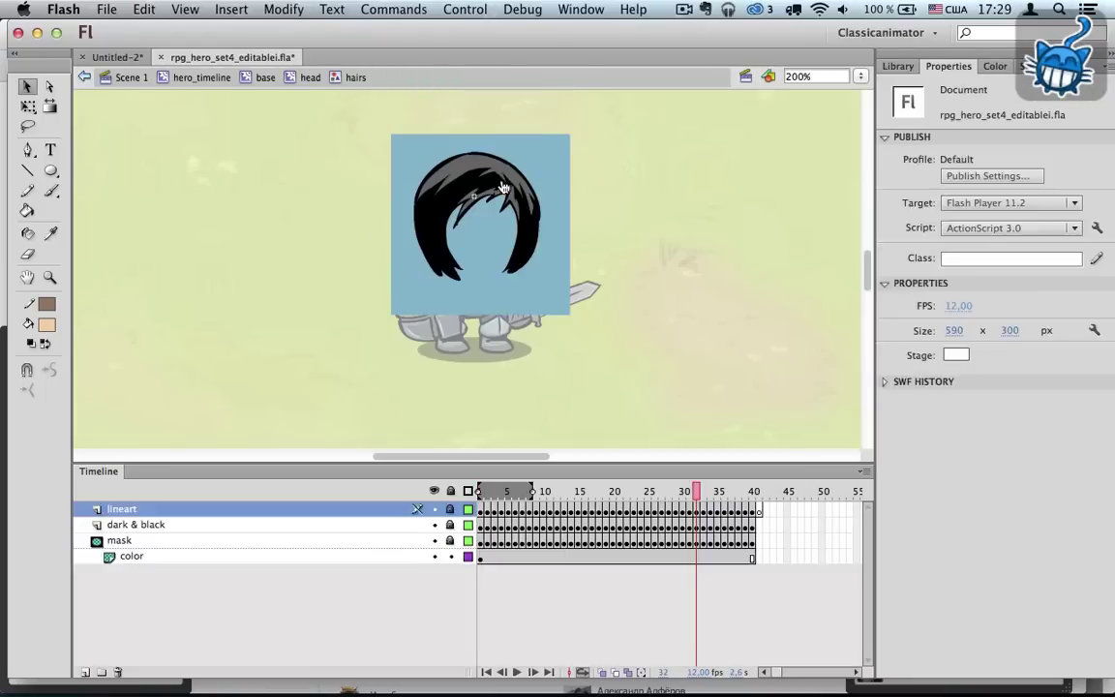
left_click(493, 317)
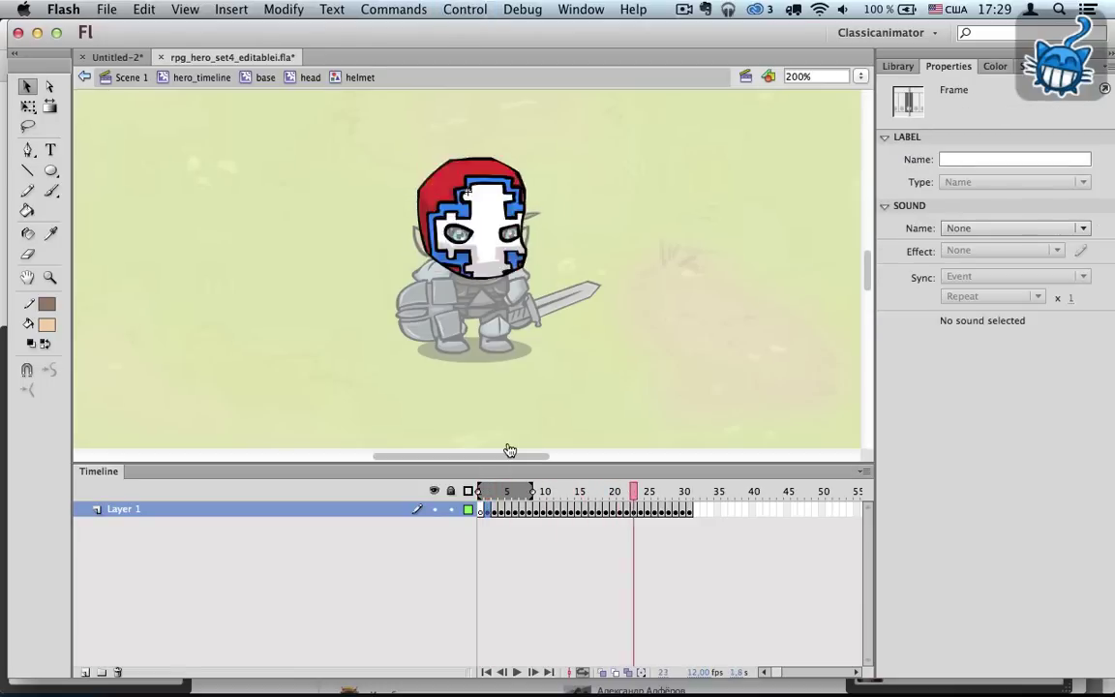
Step: Browse the helmet variants, try frame 12, and set the helmet's first frame to 19
double_click(493, 130)
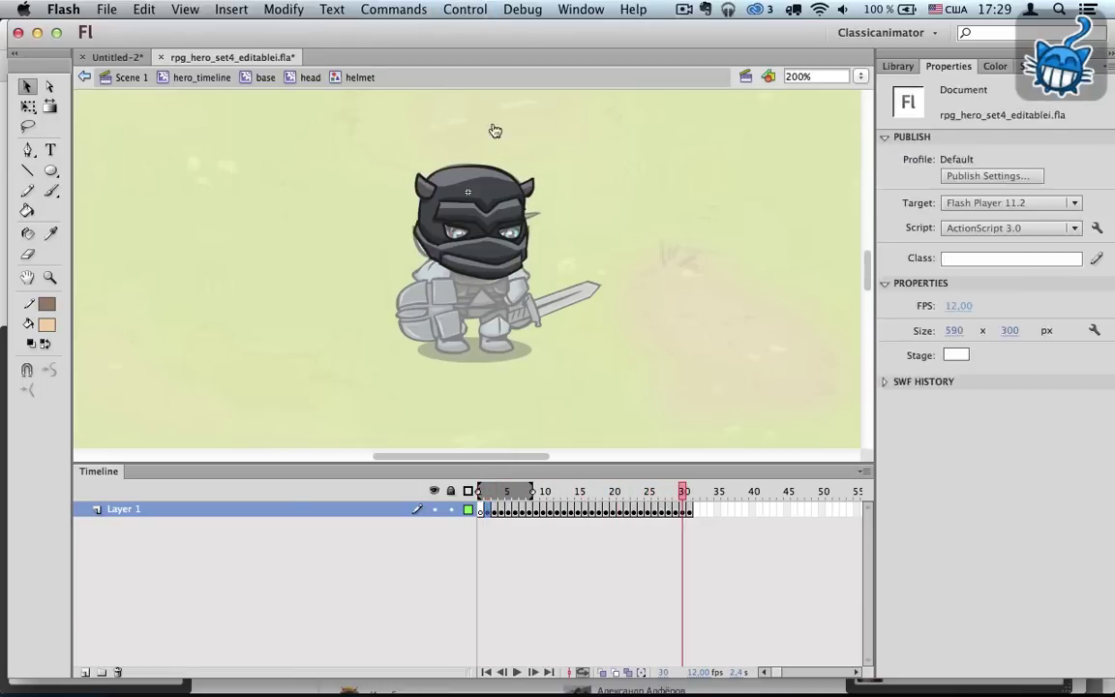
key("Return")
key("BackSpace")
type("12")
key("Return")
key("BackSpace")
type("19")
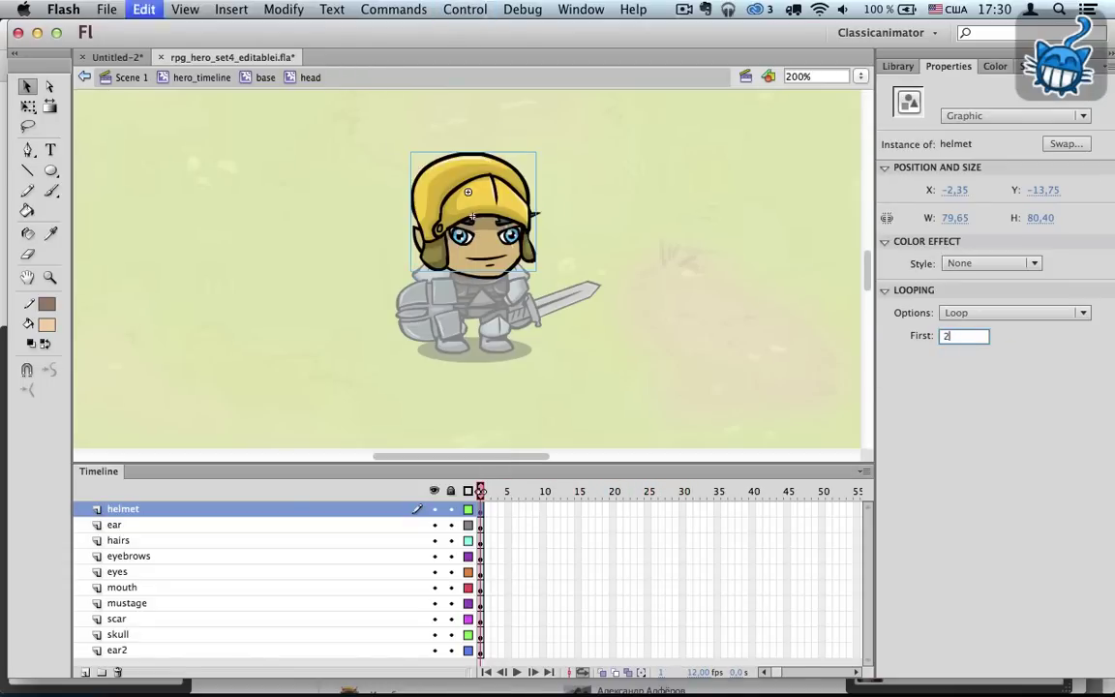
key("Return")
Step: Check the ear symbol, turn the ear, ear2 and eyebrows layers of head into guide layers, and return to base
double_click(422, 240)
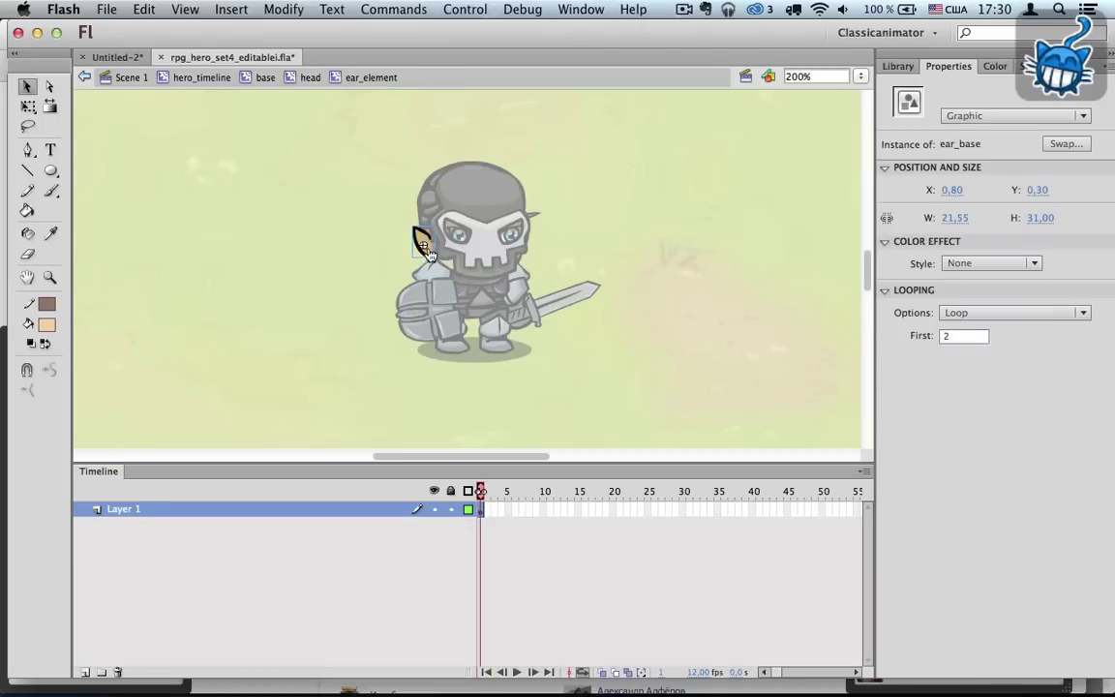
left_click(306, 79)
left_click(267, 78)
double_click(469, 221)
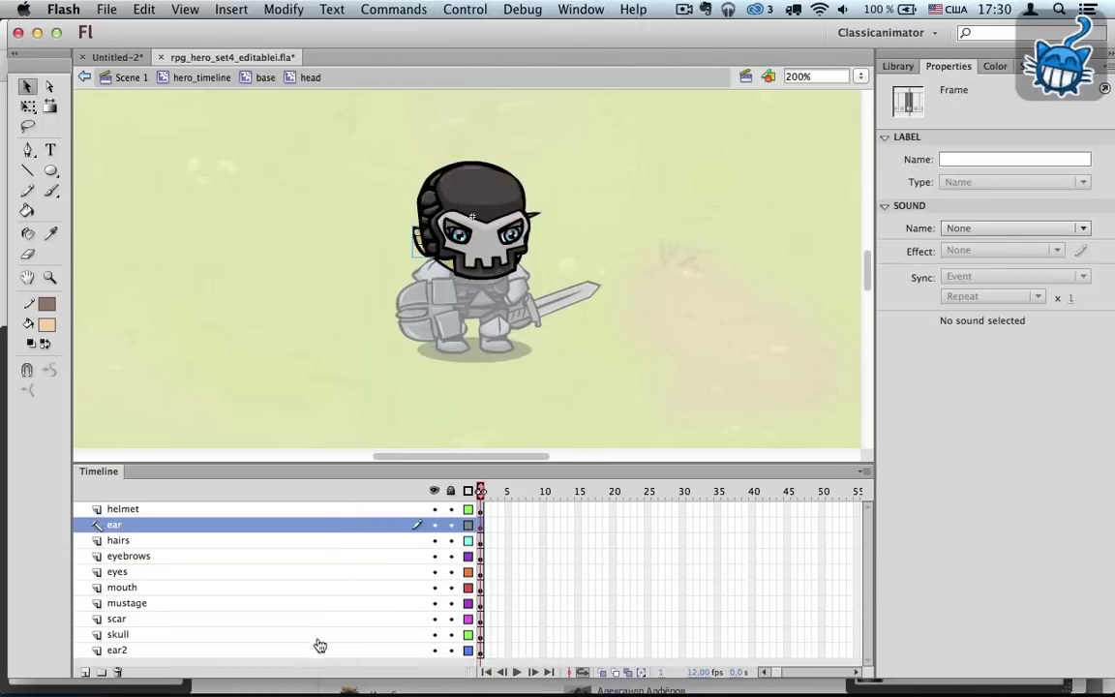
right_click(318, 647)
left_click(342, 572)
right_click(338, 555)
left_click(362, 572)
left_click(265, 78)
Step: Browse the fist variants inside the sword arm and switch the fist to the black glove
left_click(437, 272)
double_click(529, 289)
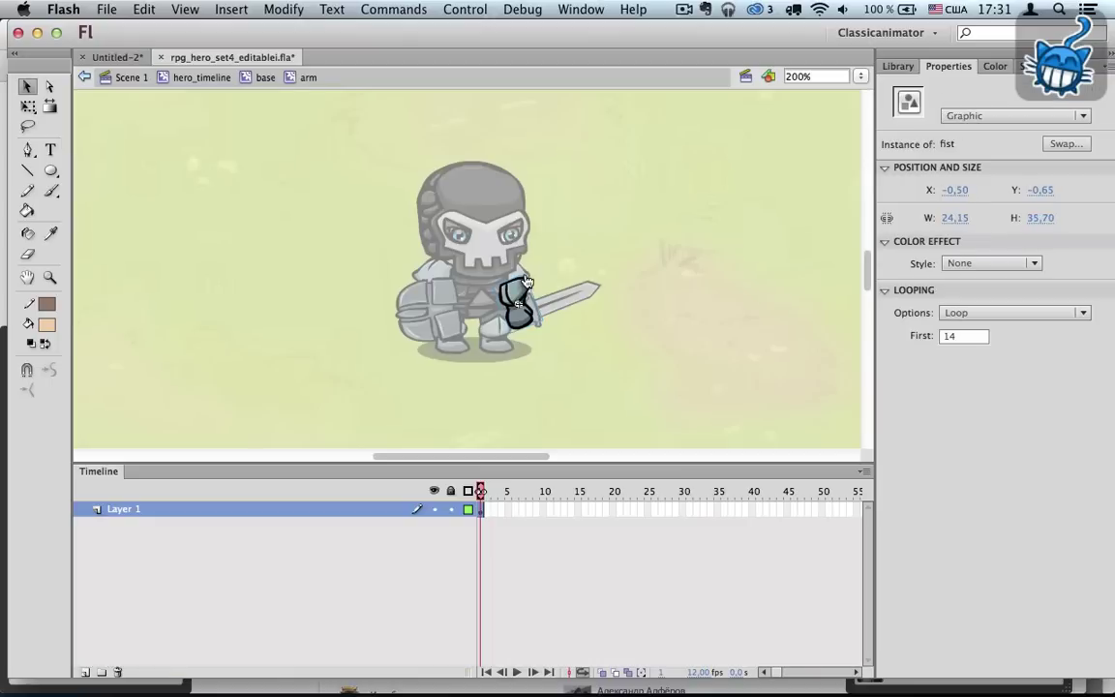
double_click(525, 291)
left_click(551, 511)
left_click(600, 513)
left_click(307, 79)
left_click(265, 79)
Step: Switch the shield-side hand to the black armour and set the shield's first frame to 18 for the clawed variant
left_click(436, 275)
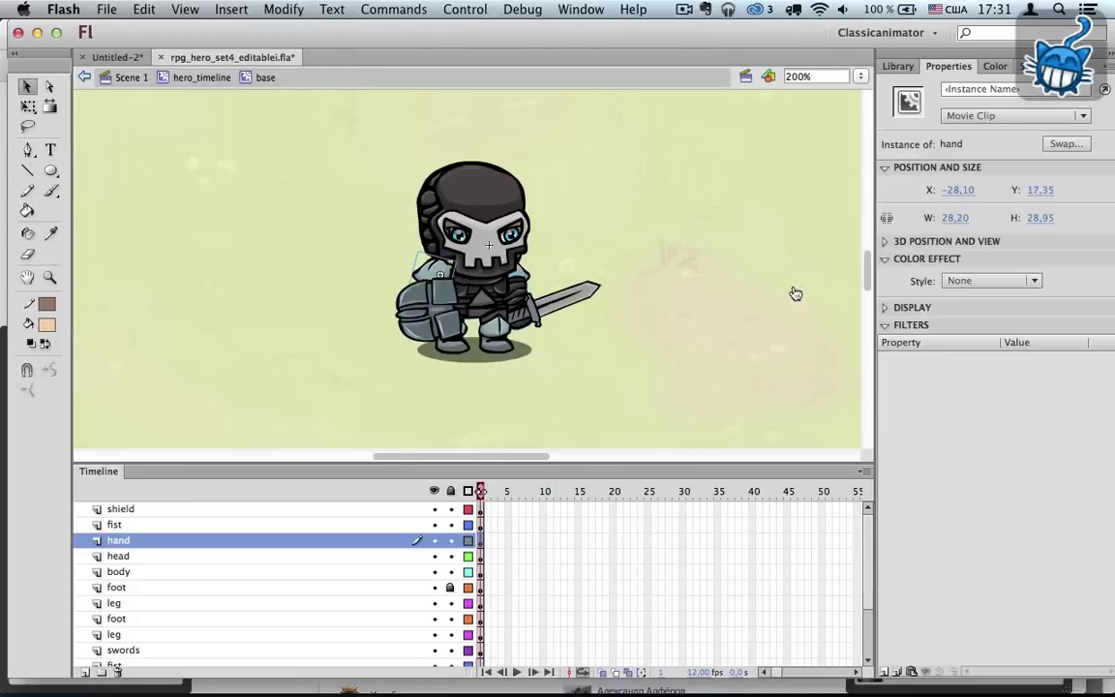
double_click(435, 275)
left_click(434, 277)
left_click(264, 79)
double_click(426, 311)
left_click(426, 311)
type("18")
left_click(265, 78)
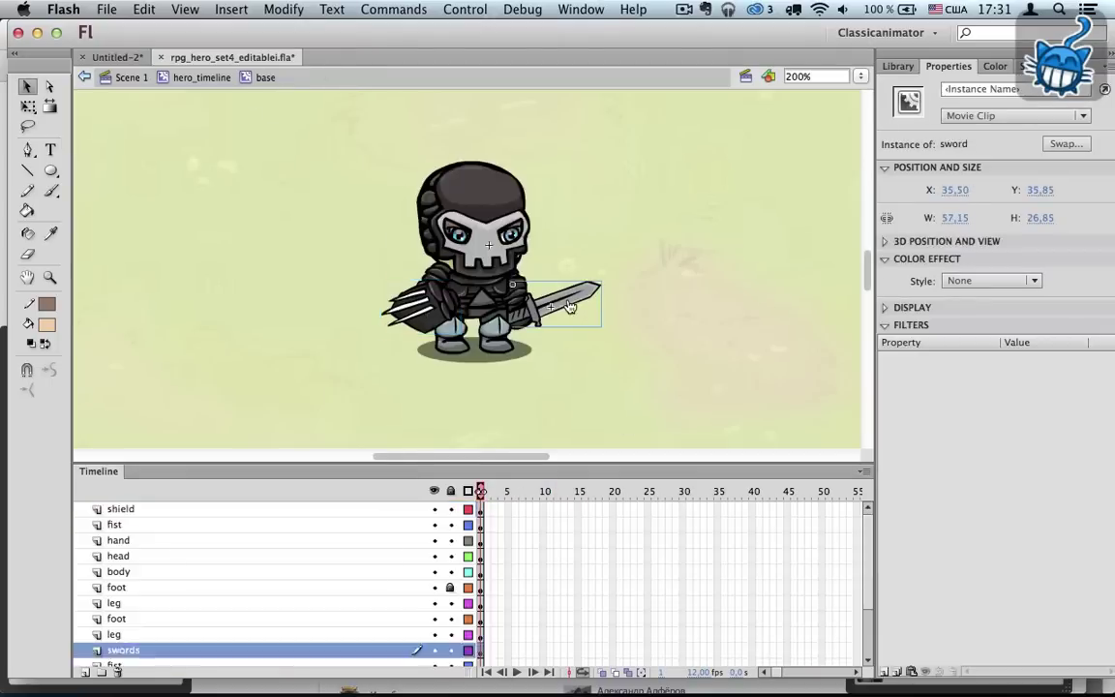
Step: Set the sword graphic's first frame to 18 and return to base
double_click(570, 303)
left_click(963, 336)
type("18")
left_click(265, 79)
Step: Set the foot graphic's first frame to 18 and return to base
double_click(497, 337)
left_click(964, 336)
type("18")
left_click(265, 77)
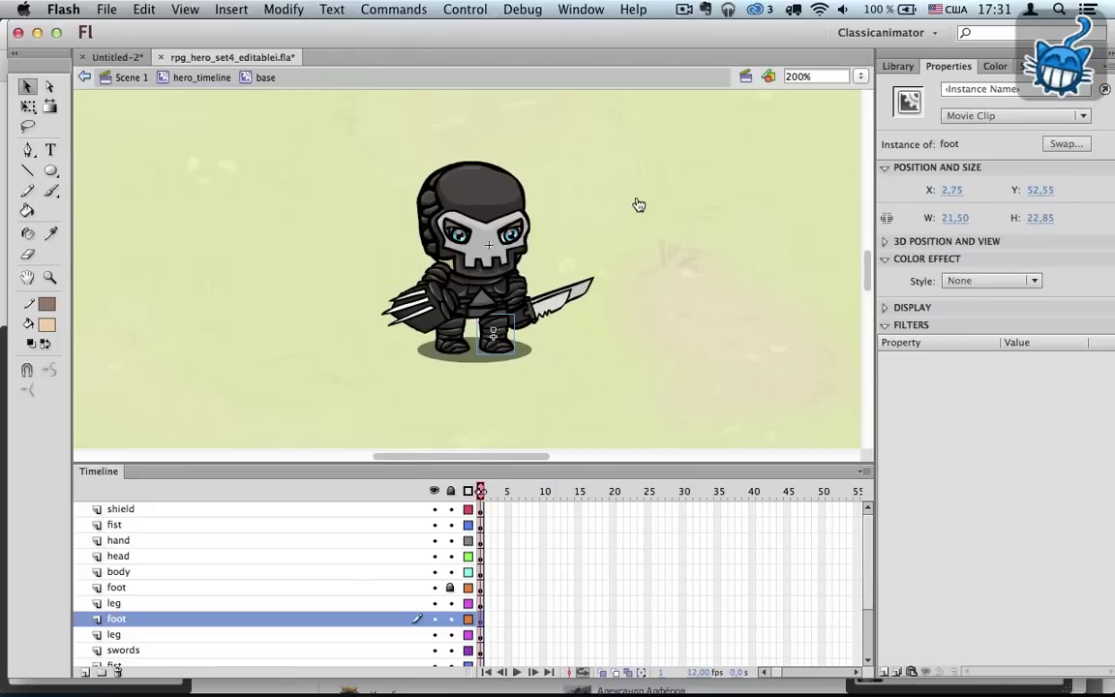
Step: Open the stealth clip from frame 17 of hero_timeline, play it, and return to hero_timeline
left_click(201, 78)
left_click(592, 524)
double_click(488, 281)
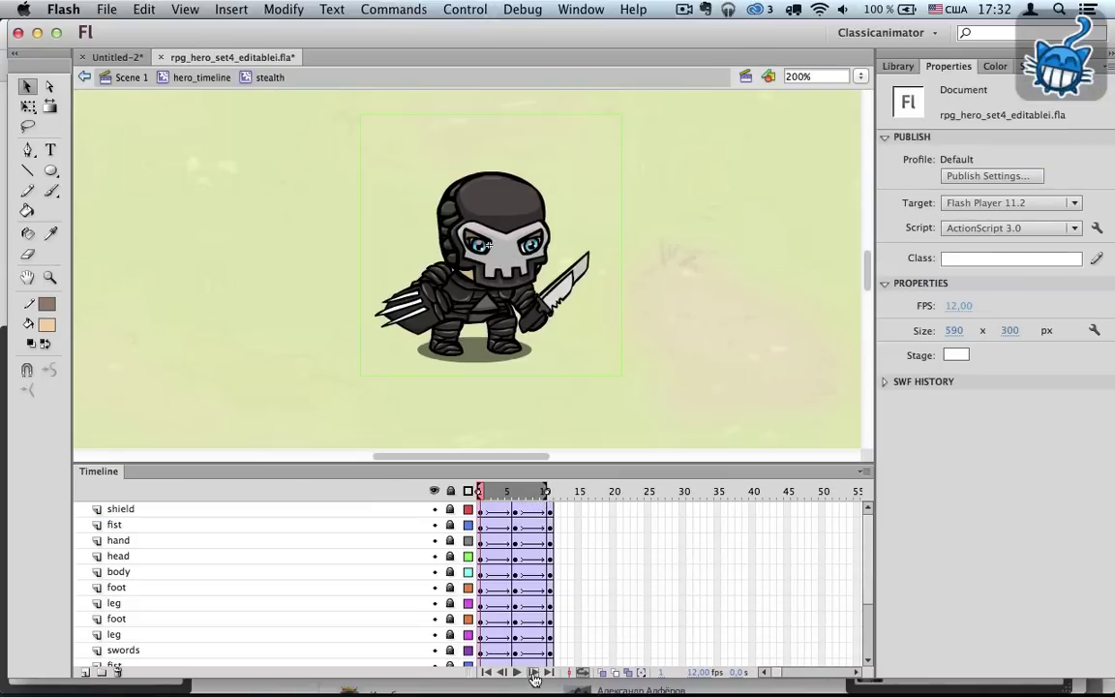
left_click(518, 672)
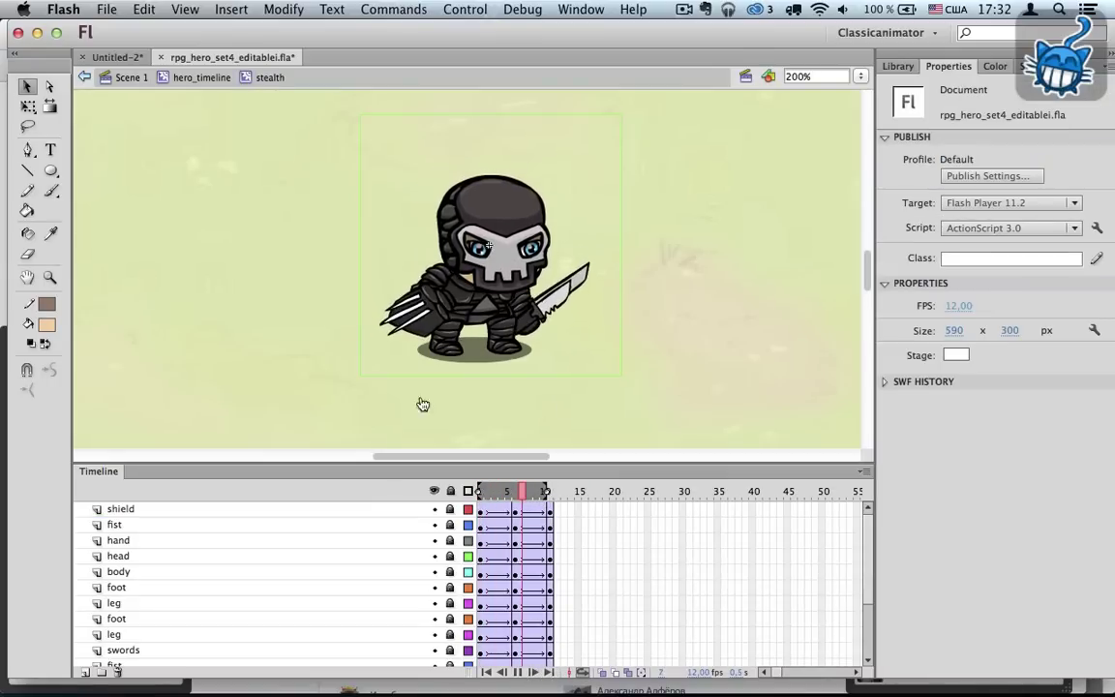
left_click(222, 87)
Step: Open the stealth_attack clip from frame 18, play it, and return to hero_timeline
left_click(600, 527)
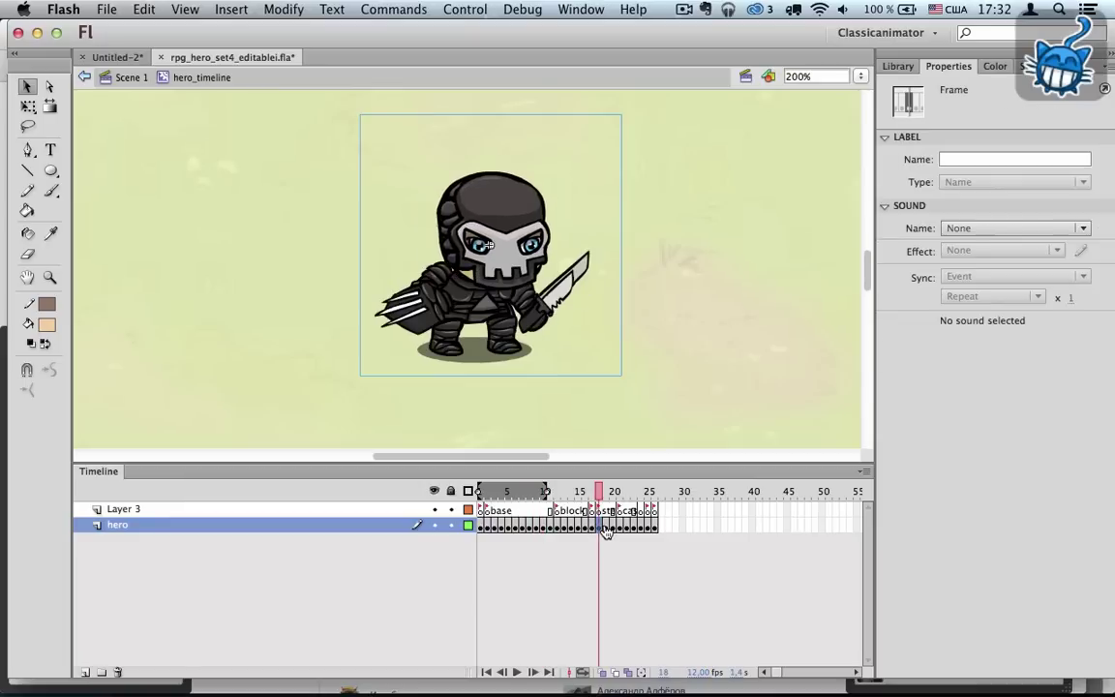
double_click(494, 270)
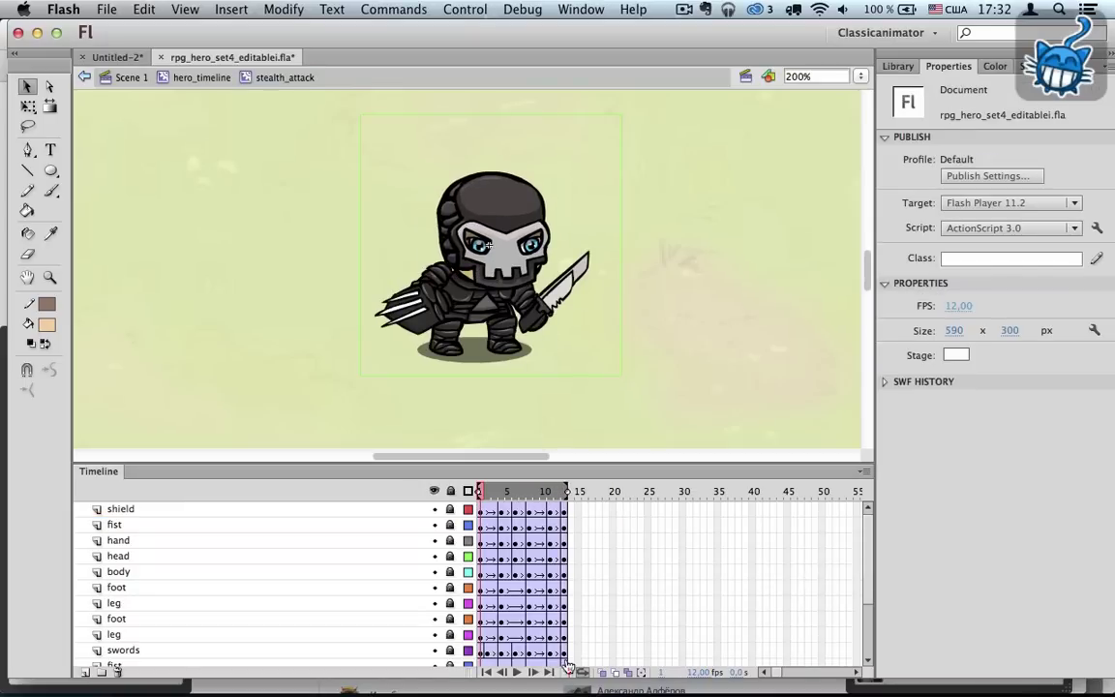
left_click(518, 671)
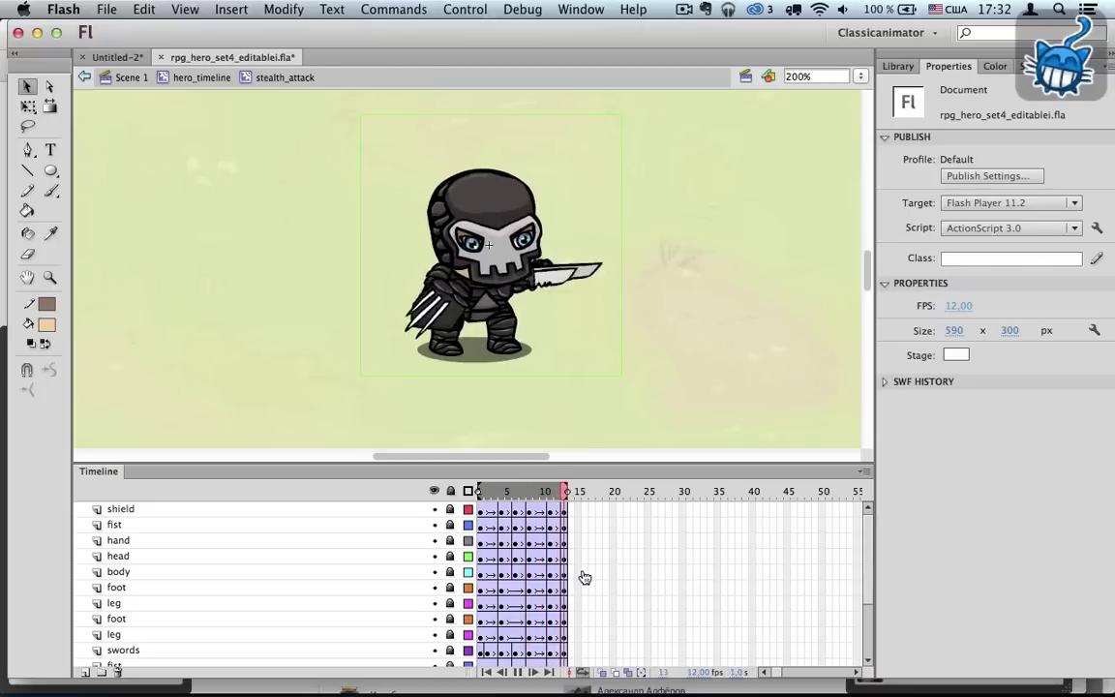
left_click(198, 77)
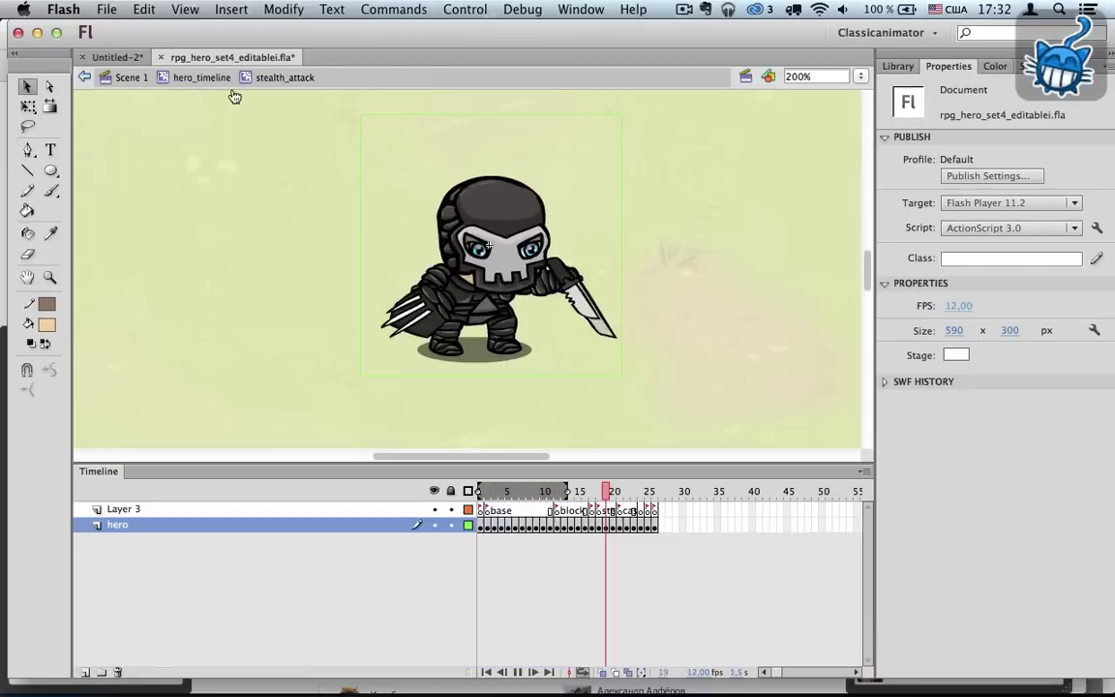
Step: Open the walk_stealth clip from frame 20, watch its animation, and return to hero_timeline
left_click(620, 527)
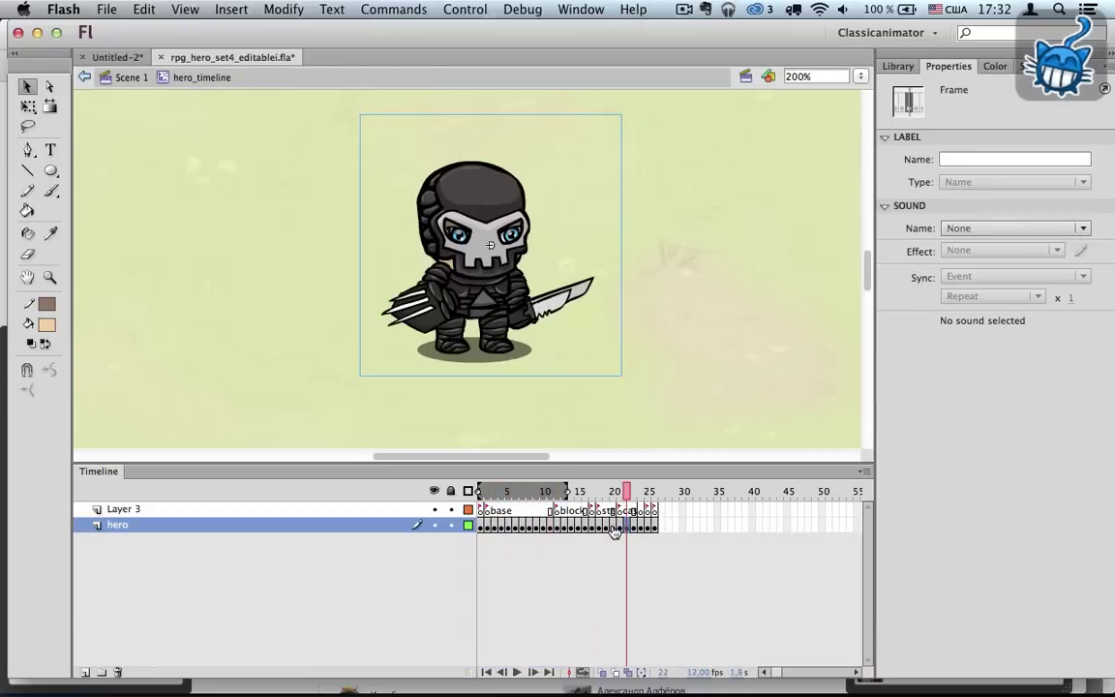
left_click(614, 527)
double_click(494, 234)
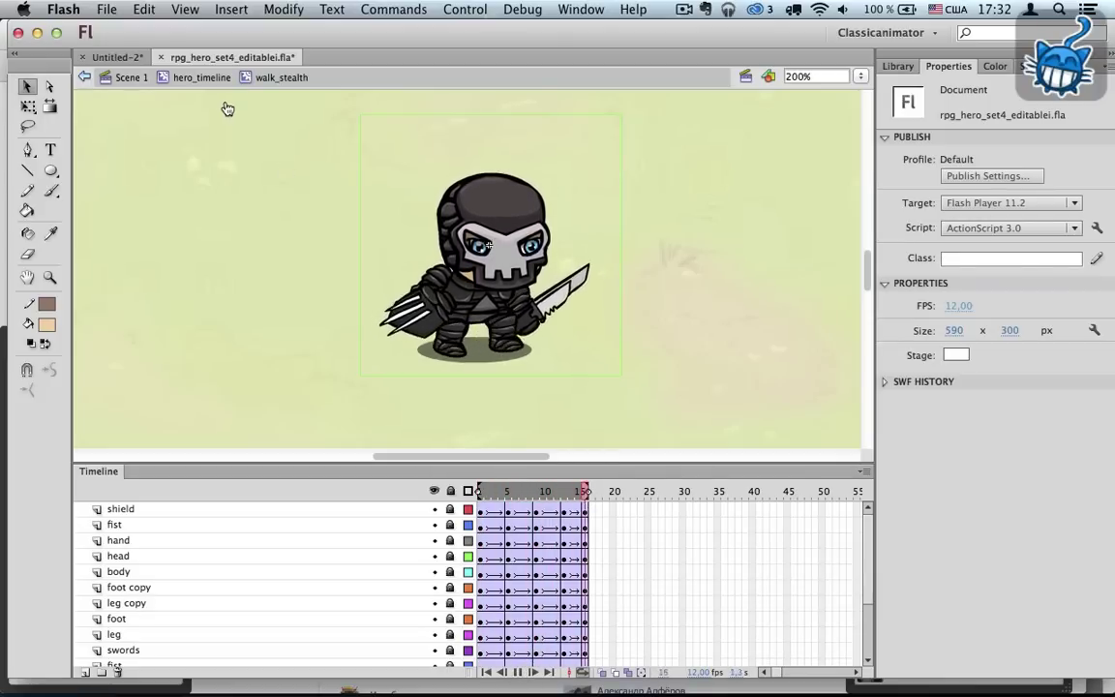
left_click(201, 78)
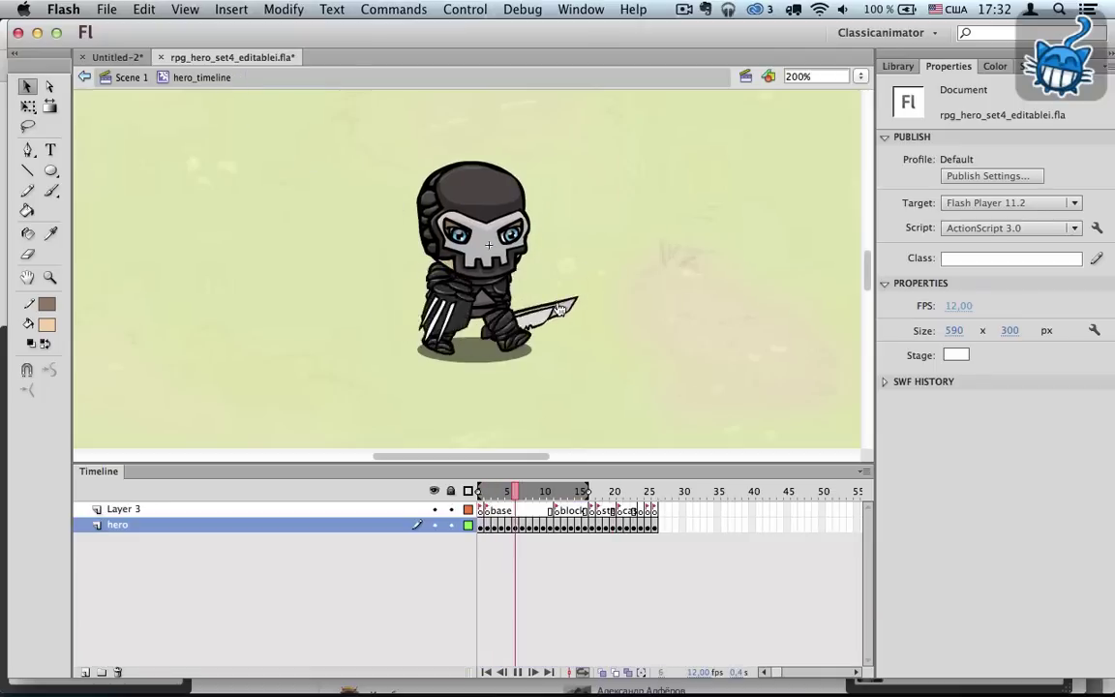
Step: Open the shield symbol inside the base clip and set its armor graphic's first frame to 1
left_click(566, 526)
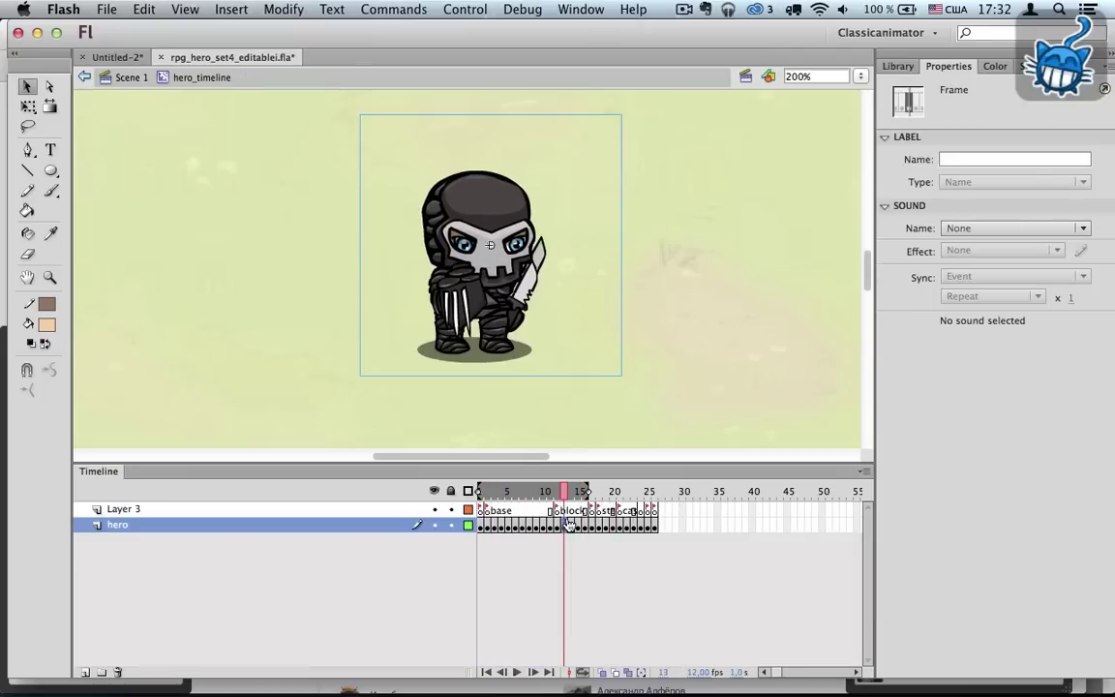
left_click(495, 533)
double_click(413, 310)
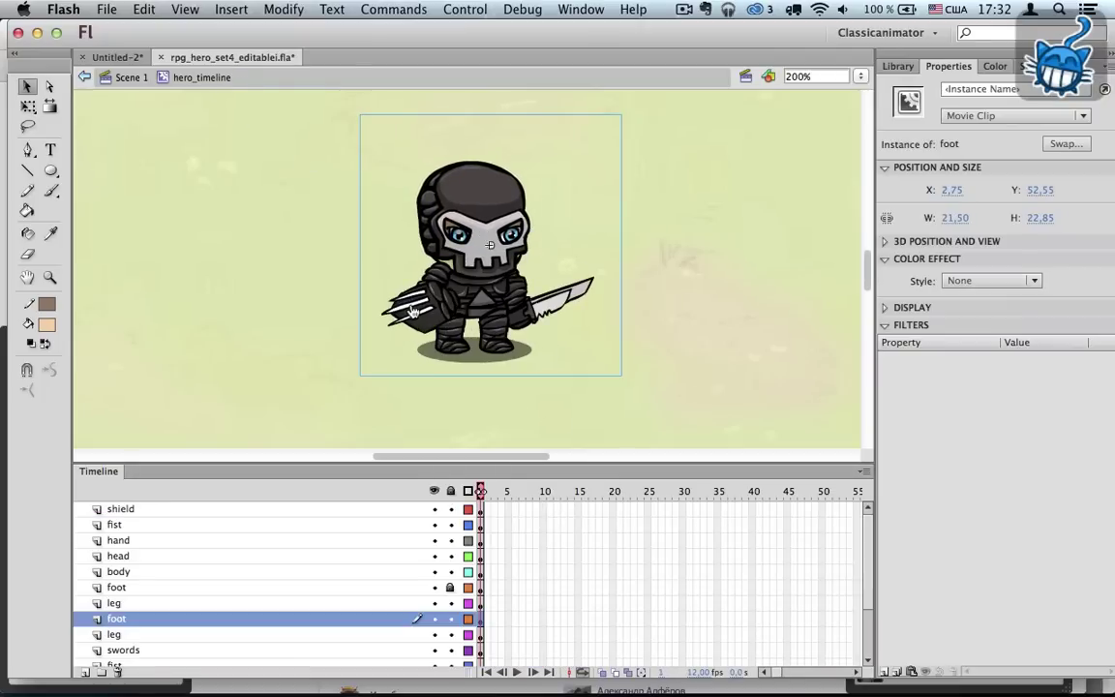
double_click(413, 310)
left_click(426, 313)
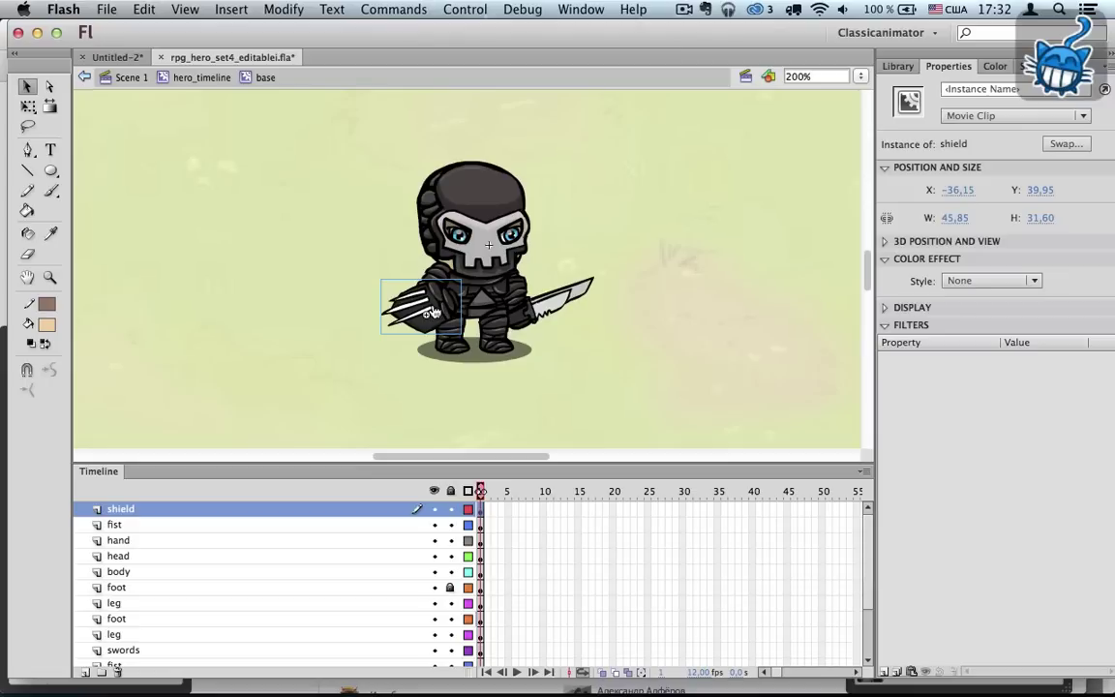
left_click(962, 336)
type("1")
key("Return")
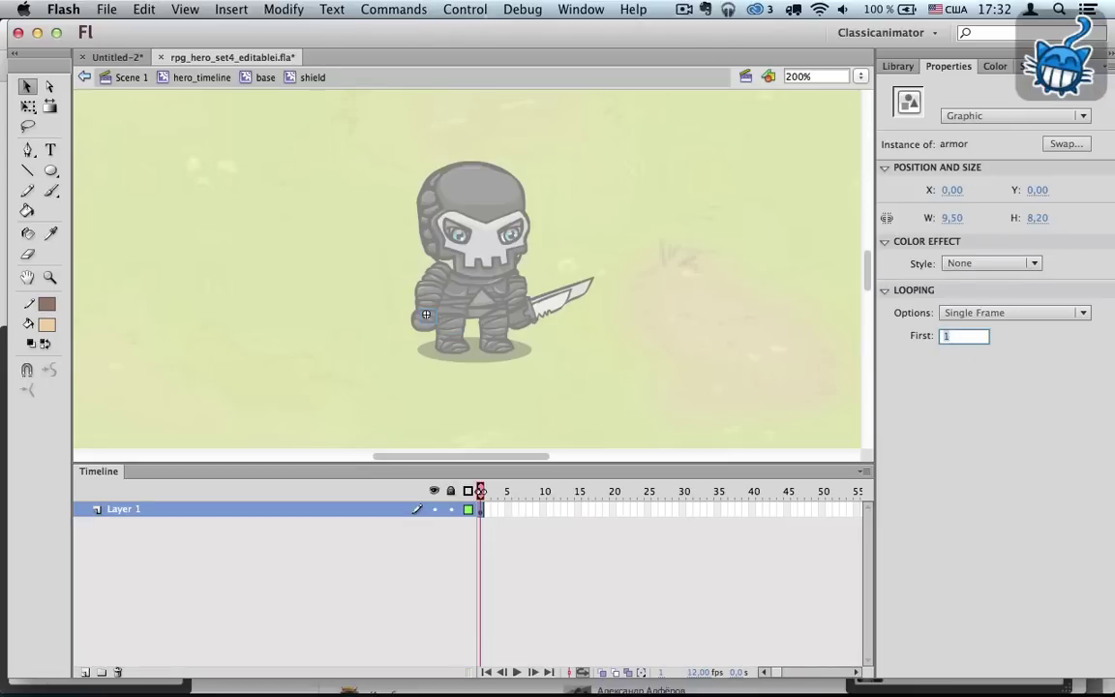
Step: Browse the weapon frames inside the sword's blade symbol, set the blade graphic's first frame to 50 for a bow, and return to base
double_click(572, 304)
double_click(572, 303)
left_click_drag(480, 511, 687, 494)
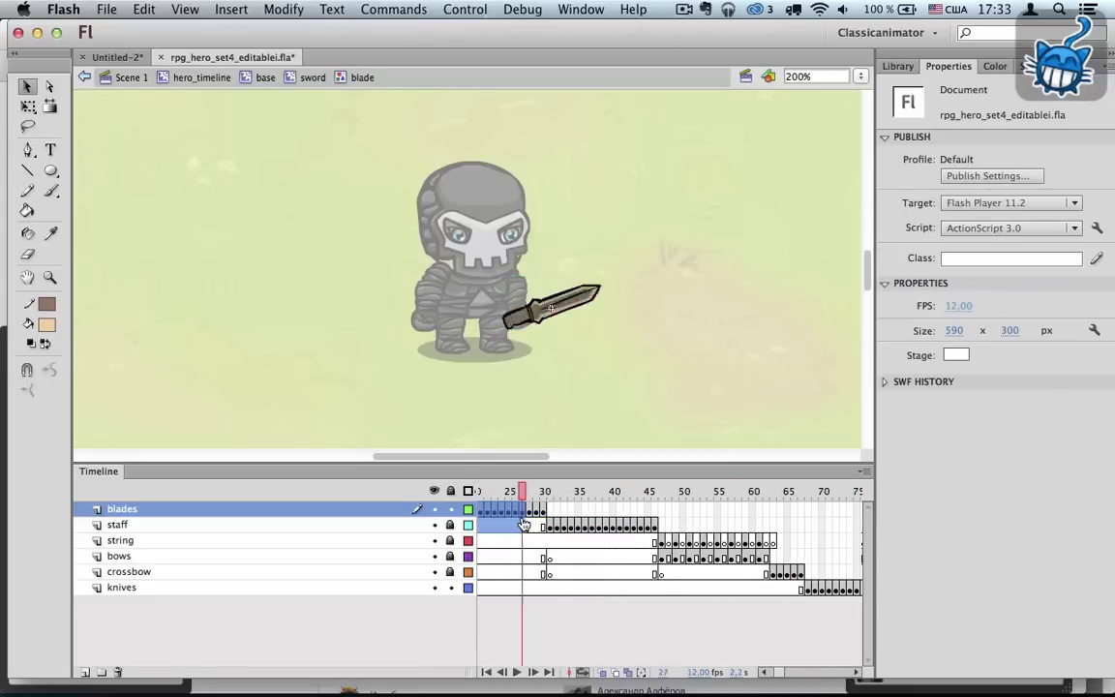
left_click(679, 559)
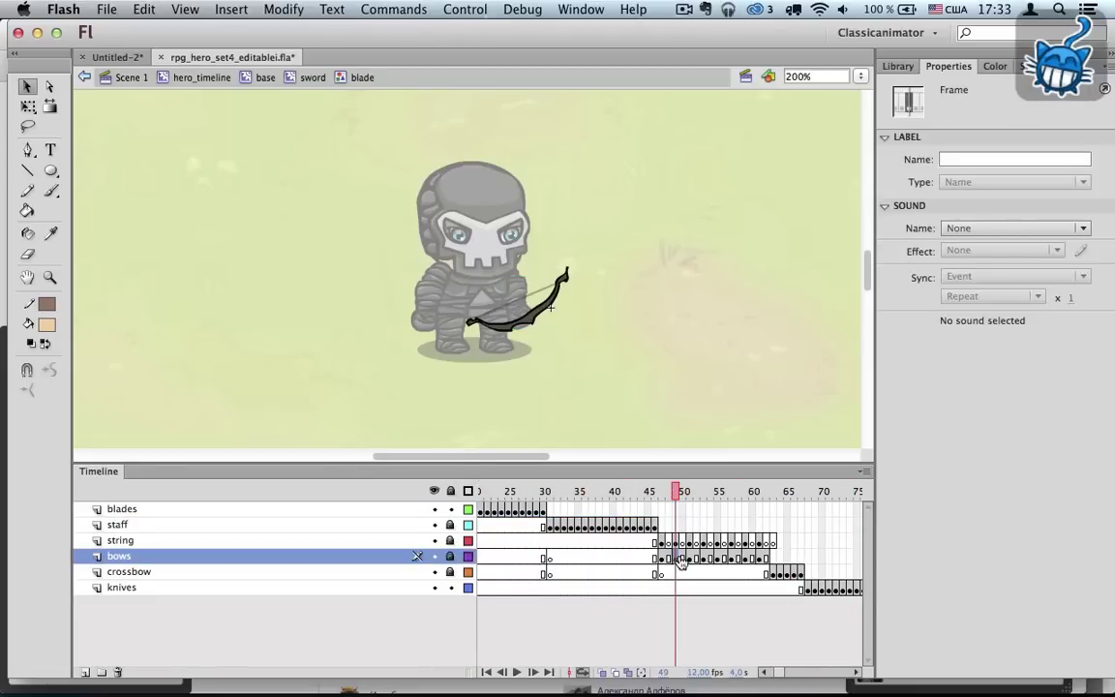
left_click(312, 79)
left_click(958, 336)
type("50")
left_click(265, 79)
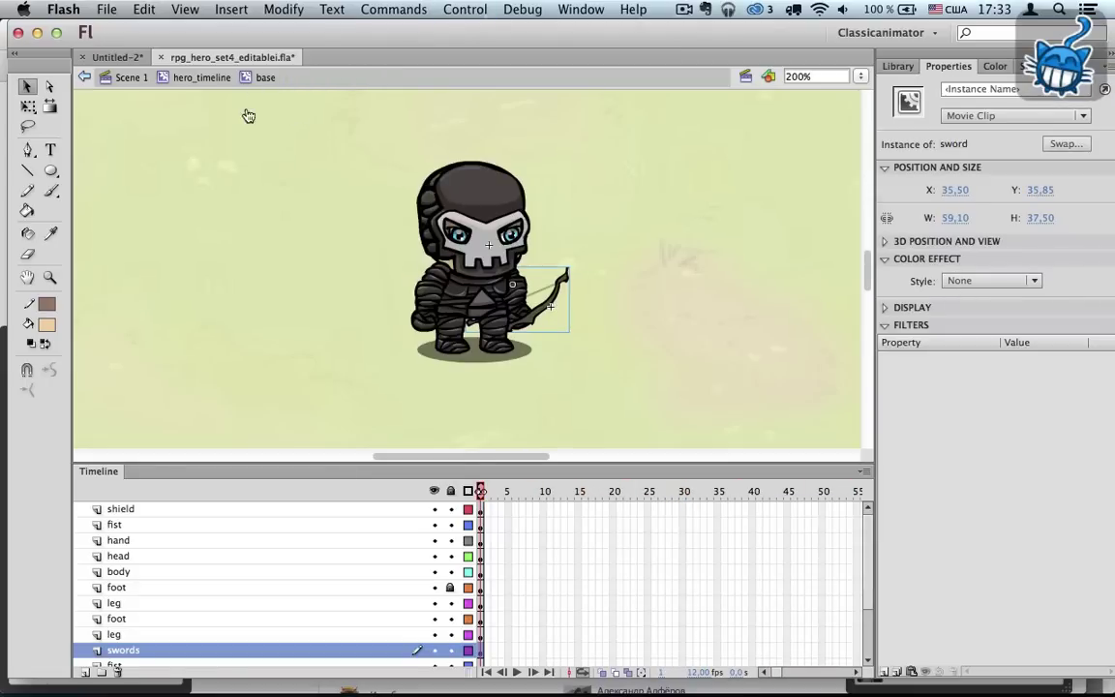
Step: Open the cast_v2 clip from frame 22 of hero_timeline, inspect its sword instance, and return to hero_timeline
double_click(244, 111)
left_click(647, 525)
double_click(512, 305)
left_click(519, 672)
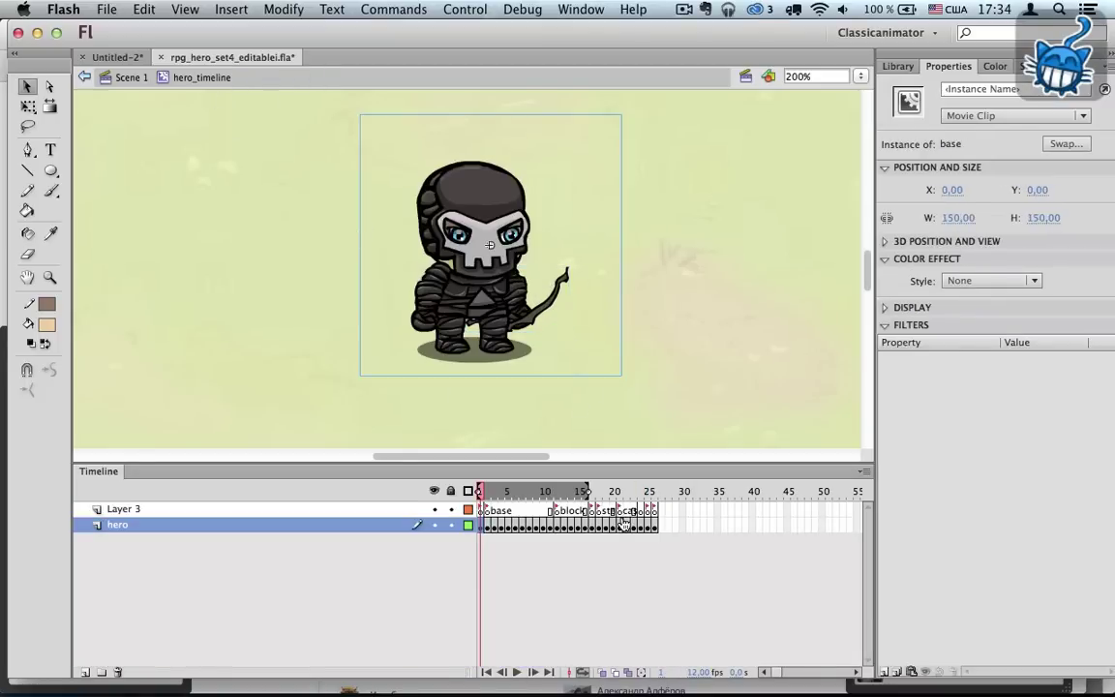
left_click(626, 524)
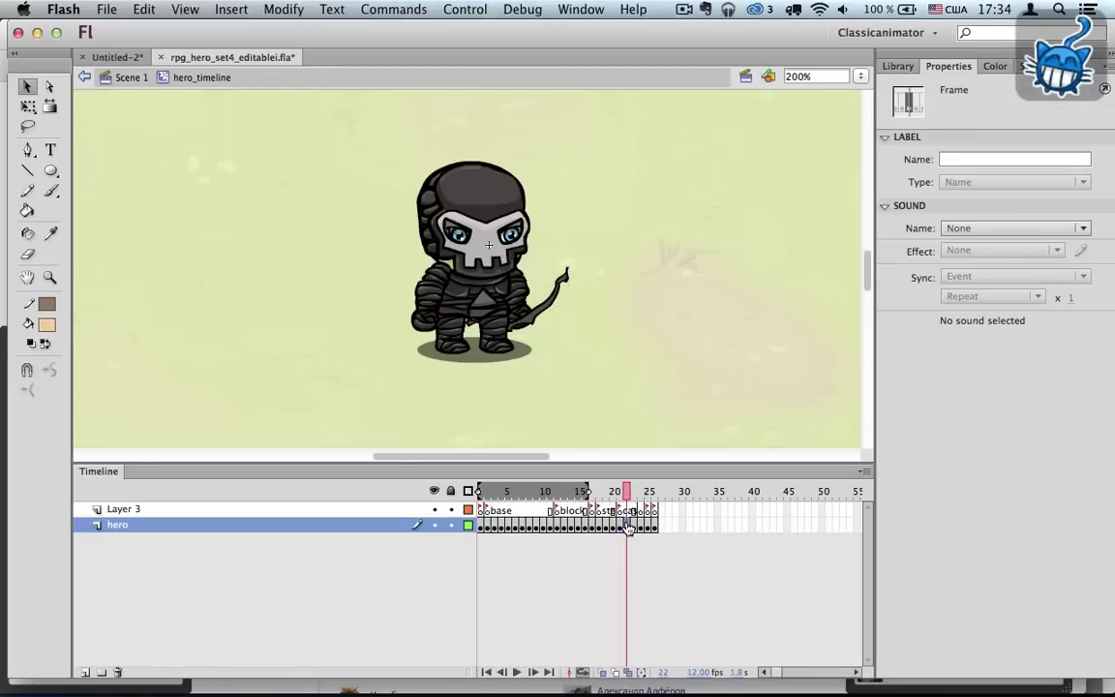
double_click(547, 316)
left_click(547, 314)
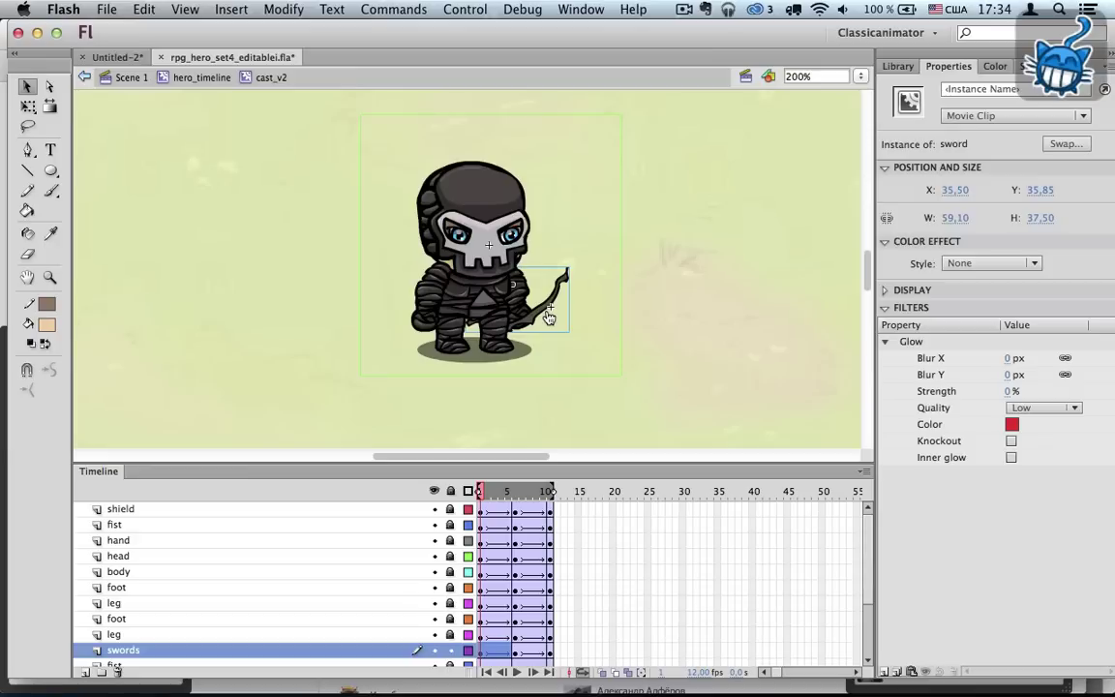
left_click(210, 79)
Step: Open the bow_attack clip from frame 24, play its animation, and return to hero_timeline
left_click(640, 526)
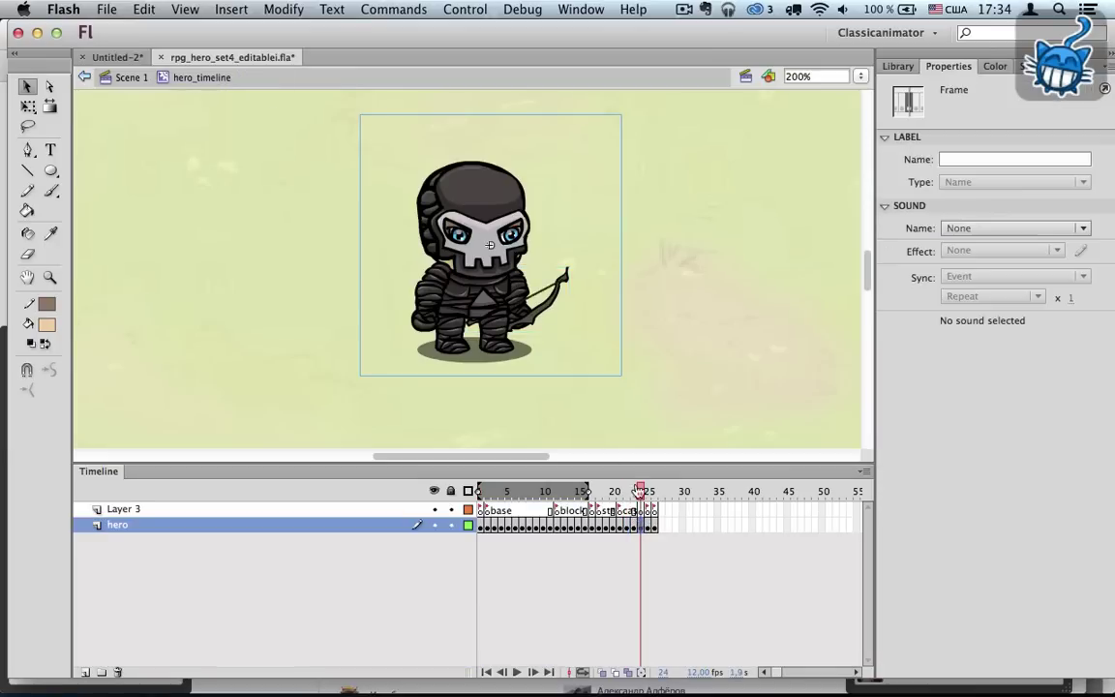
left_click(546, 315)
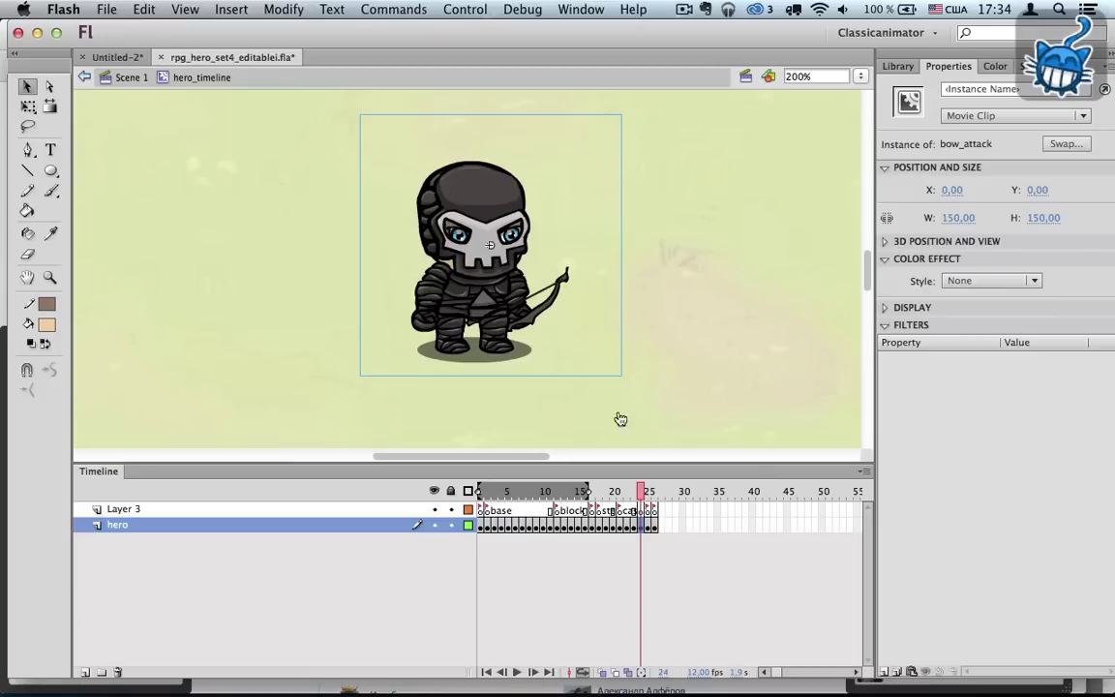
double_click(494, 288)
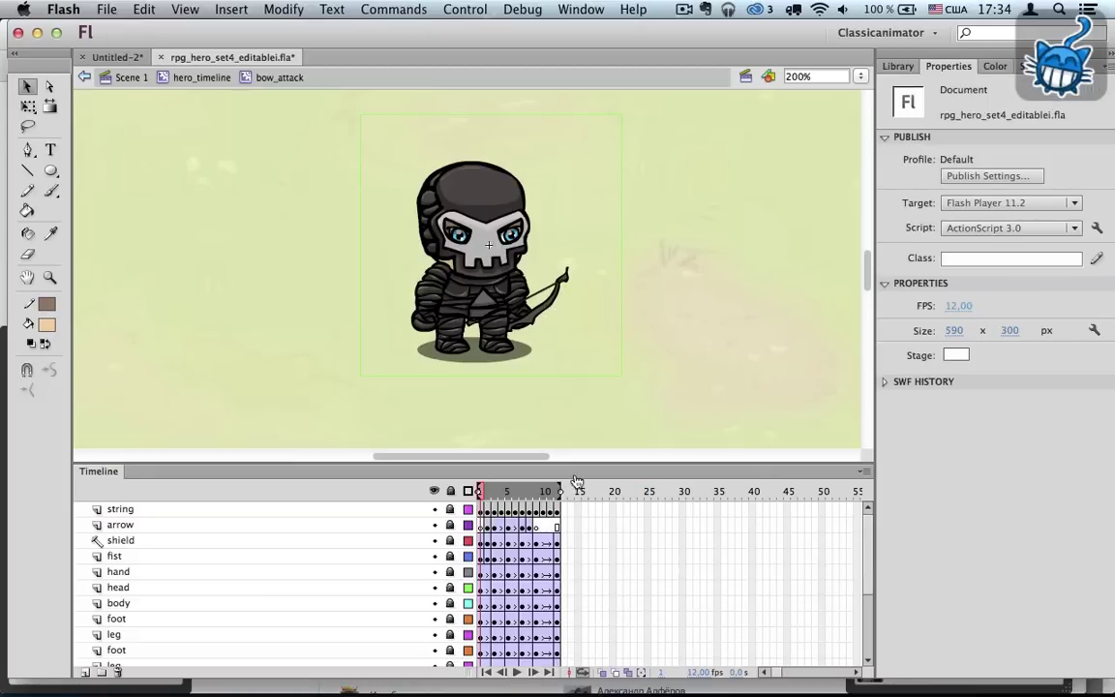
left_click(519, 676)
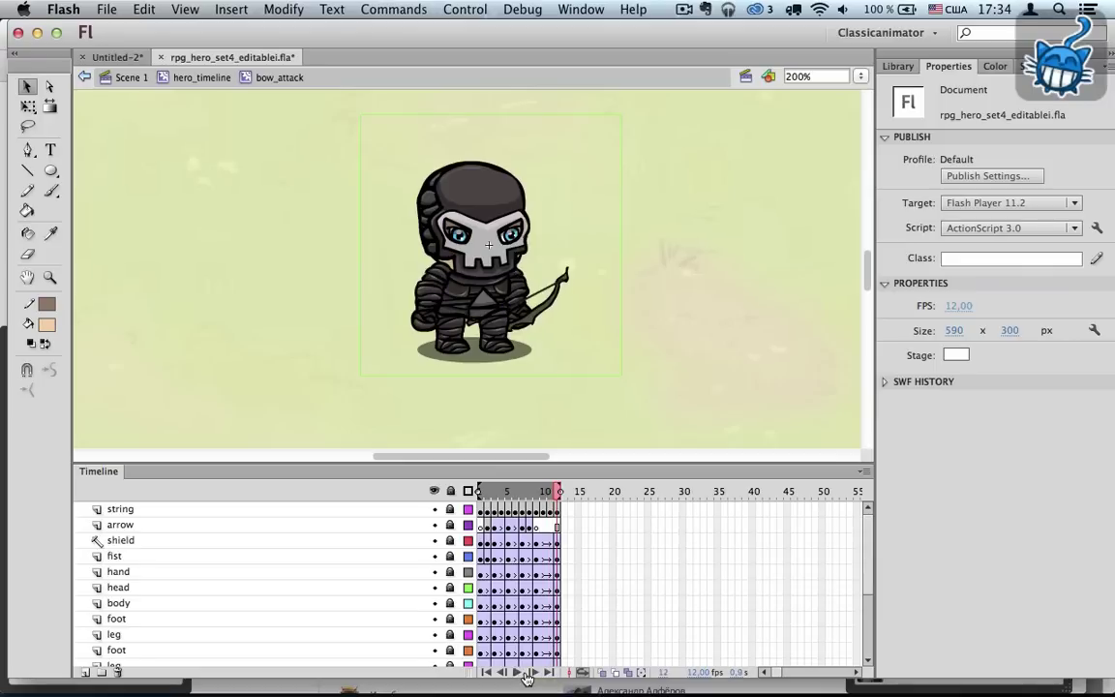
left_click(519, 672)
left_click(203, 77)
Step: Open the crossbow_attack clip from frame 25 to inspect its layers, and return to hero_timeline
left_click(648, 525)
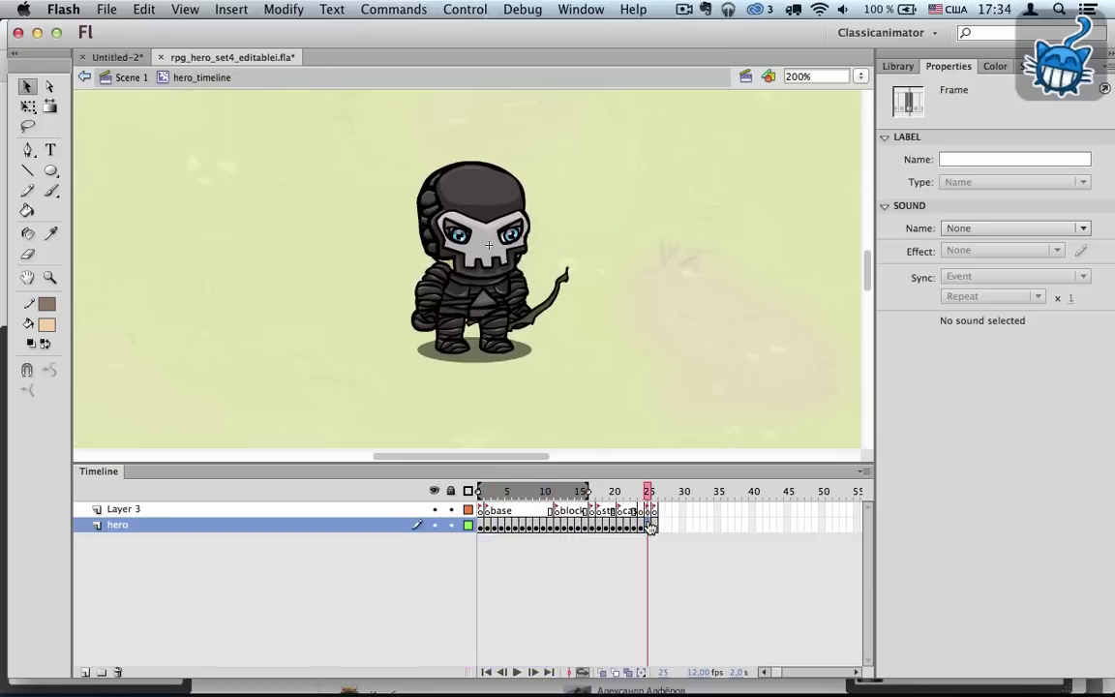
left_click(539, 322)
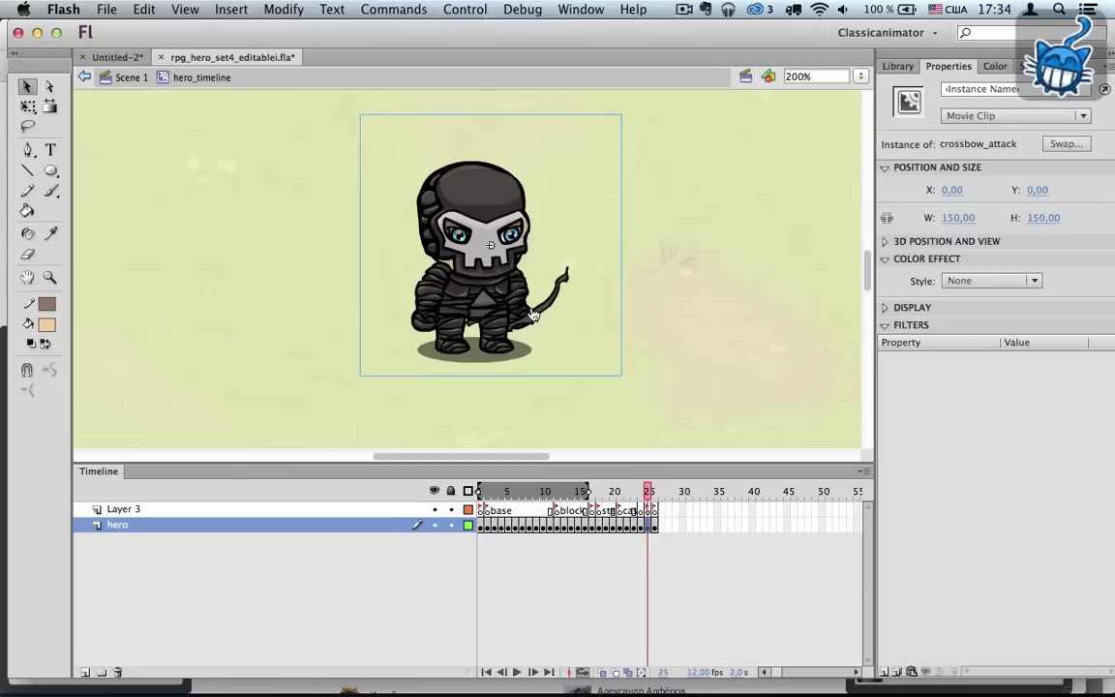
double_click(538, 320)
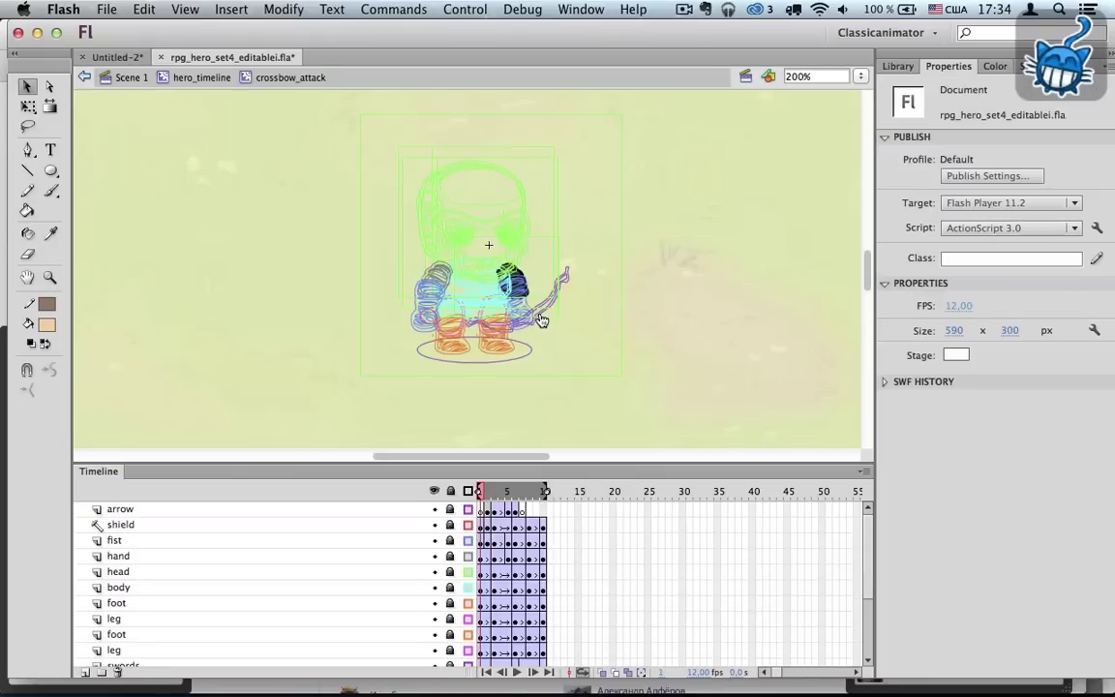
left_click(201, 77)
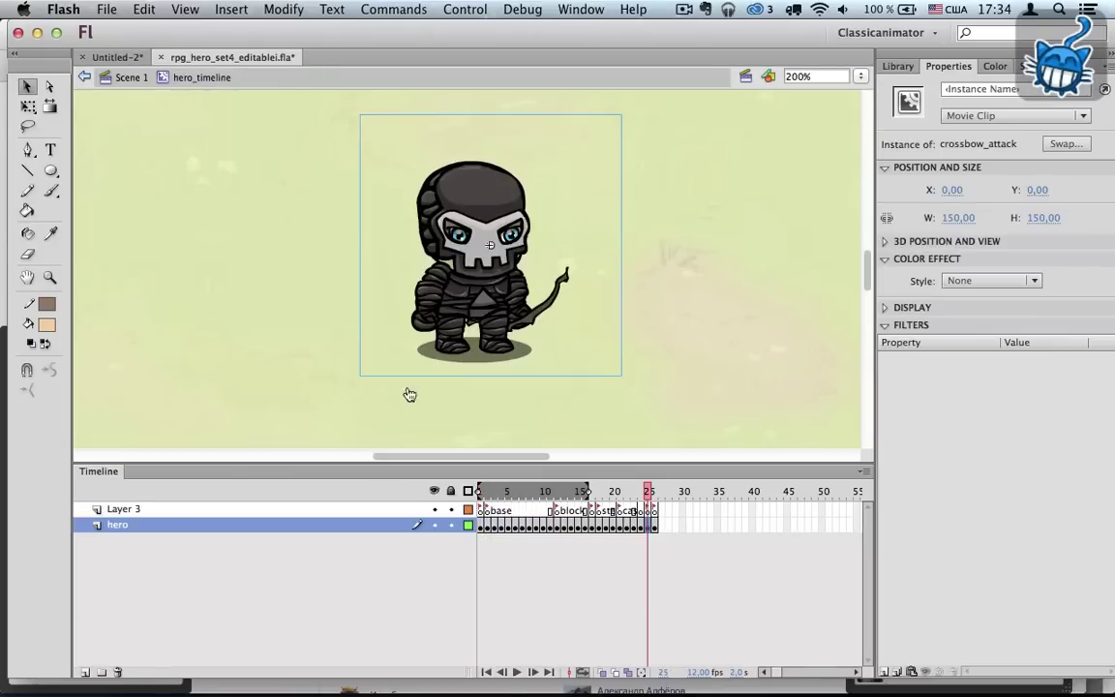
Step: Equip the crossbow by setting the blade graphic's first frame to 65 inside base's sword symbol, and return to hero_timeline
left_click(482, 530)
left_click(532, 336)
double_click(532, 337)
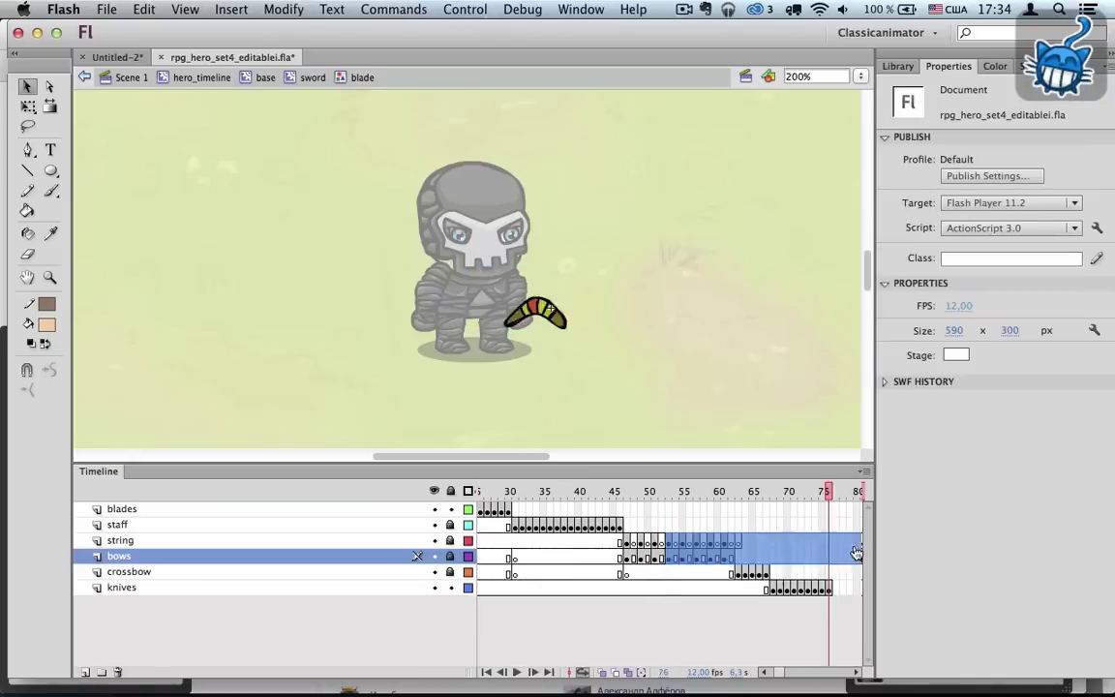
left_click(754, 571)
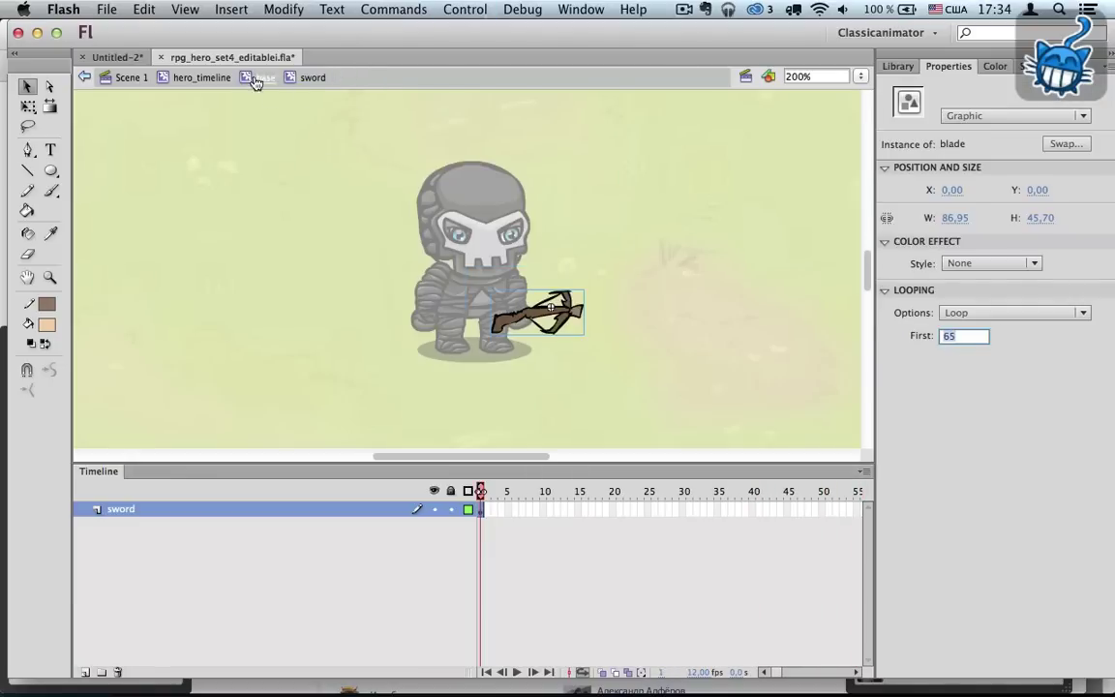
left_click(201, 77)
Step: Turn off outline display for all layers in the crossbow_attack clip, play the animation, and return to hero_timeline
left_click(645, 491)
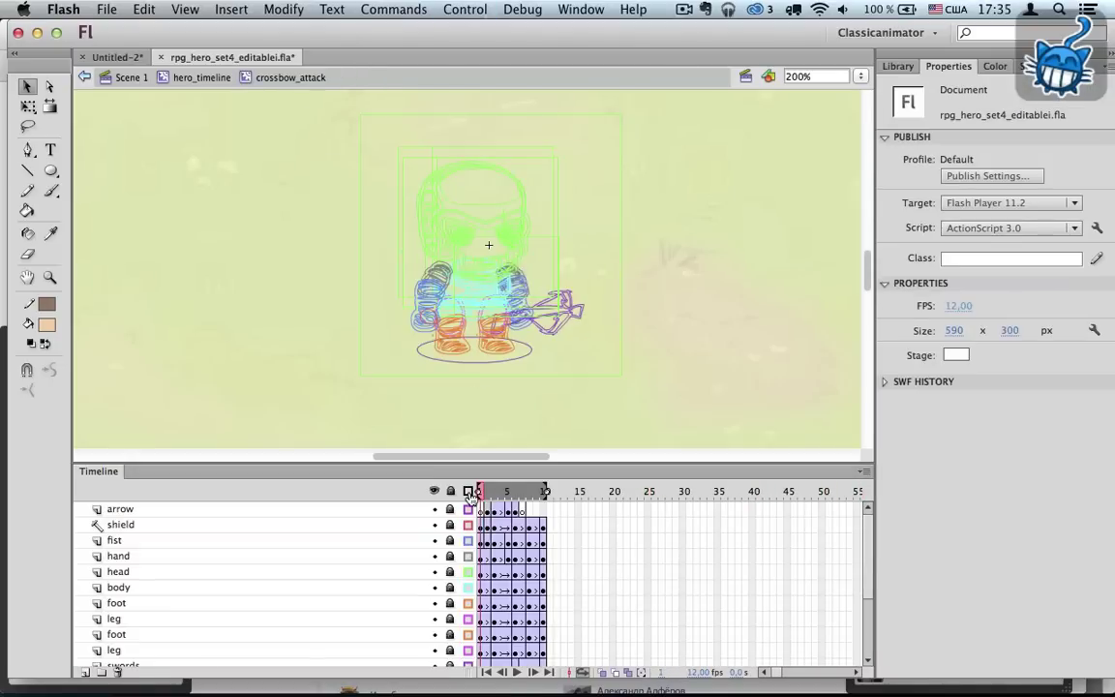
left_click(468, 491)
left_click(518, 673)
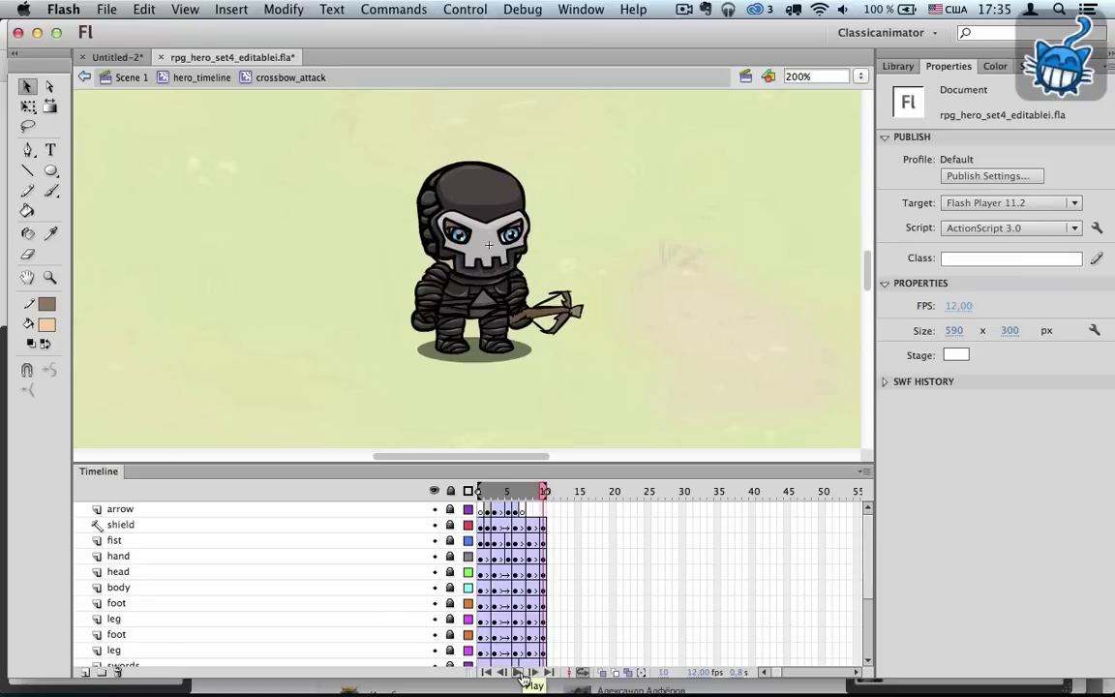
left_click(520, 671)
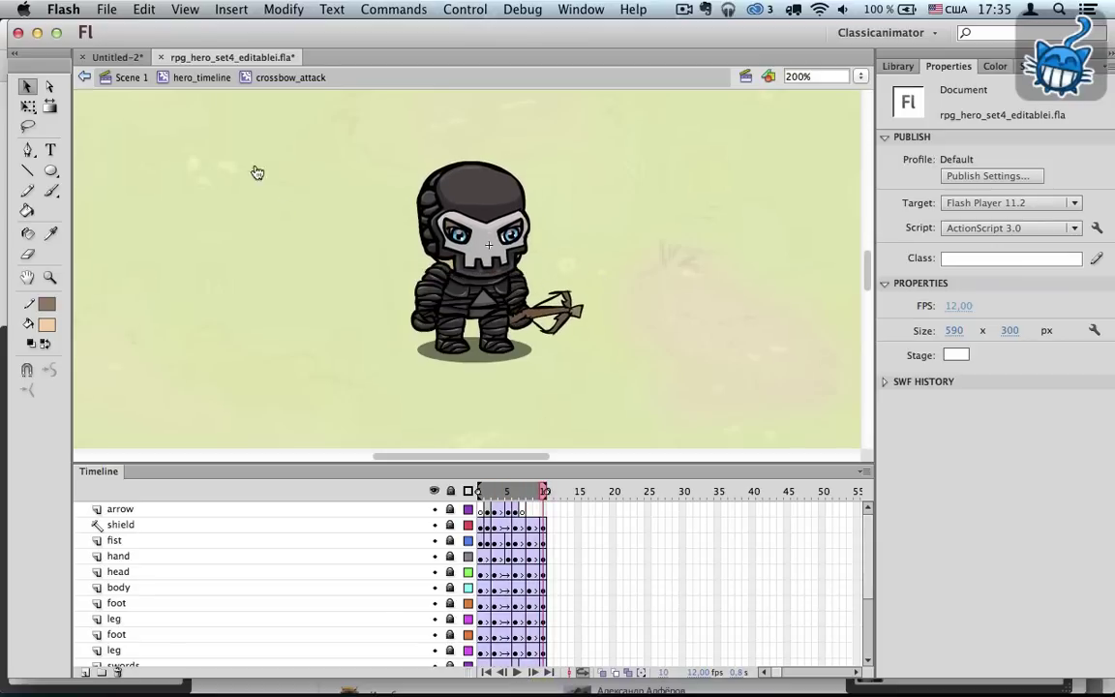
left_click(203, 77)
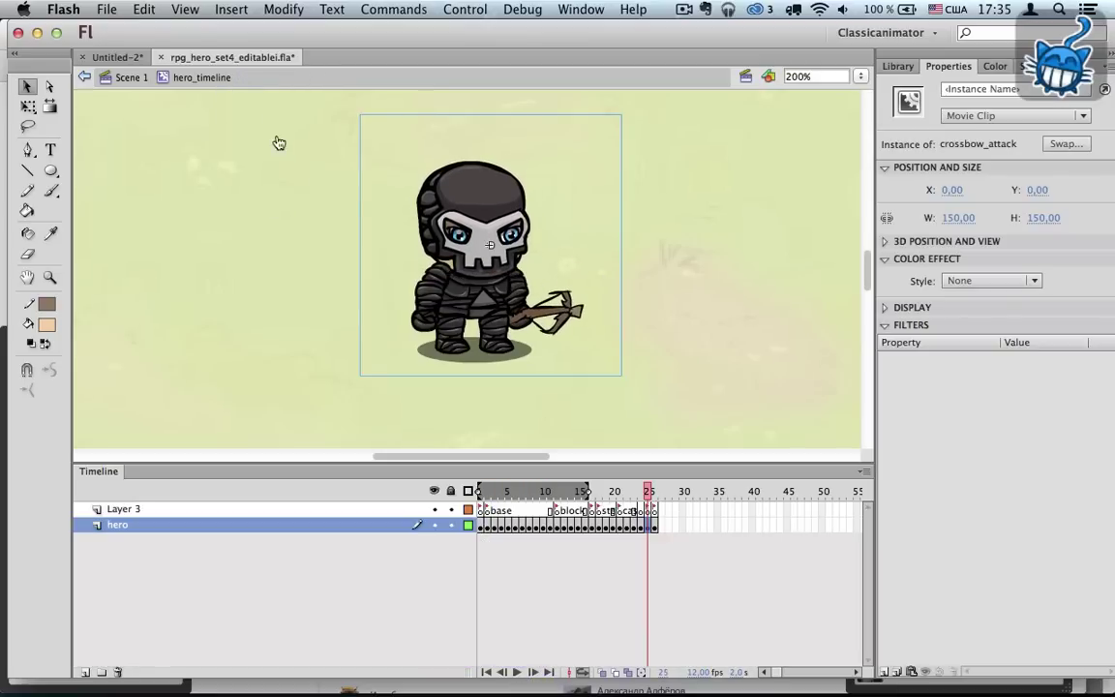
Step: Open the throw clip from frame 26 of hero_timeline and enter its sword symbol
left_click(653, 527)
left_click(503, 308)
double_click(508, 293)
left_click(566, 323)
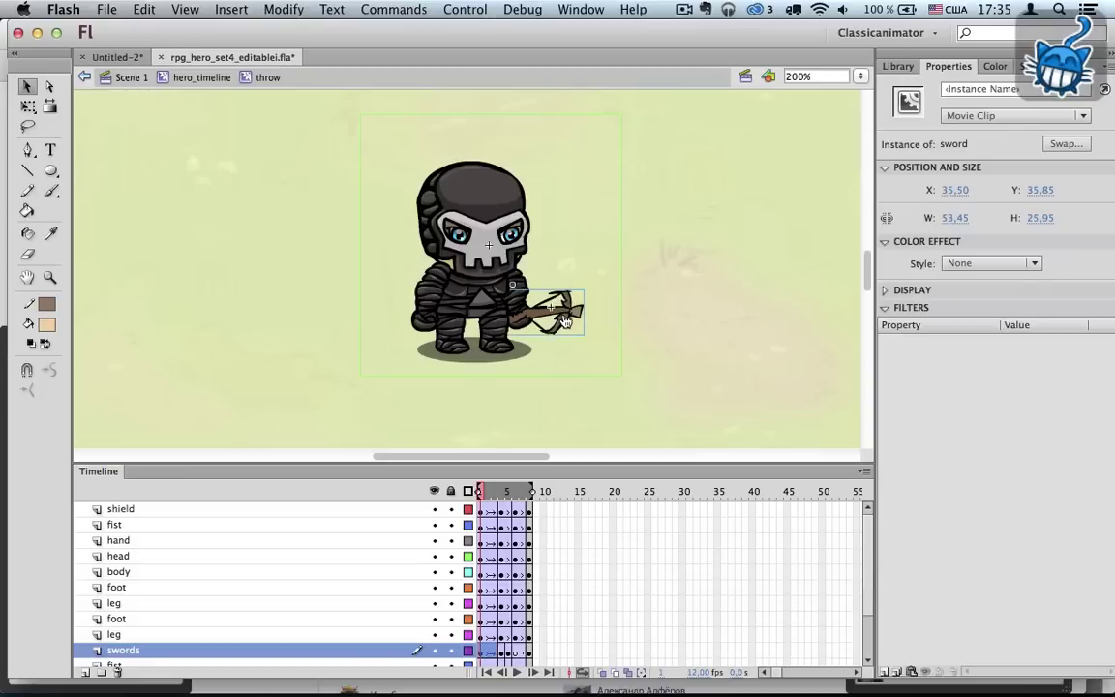
double_click(566, 319)
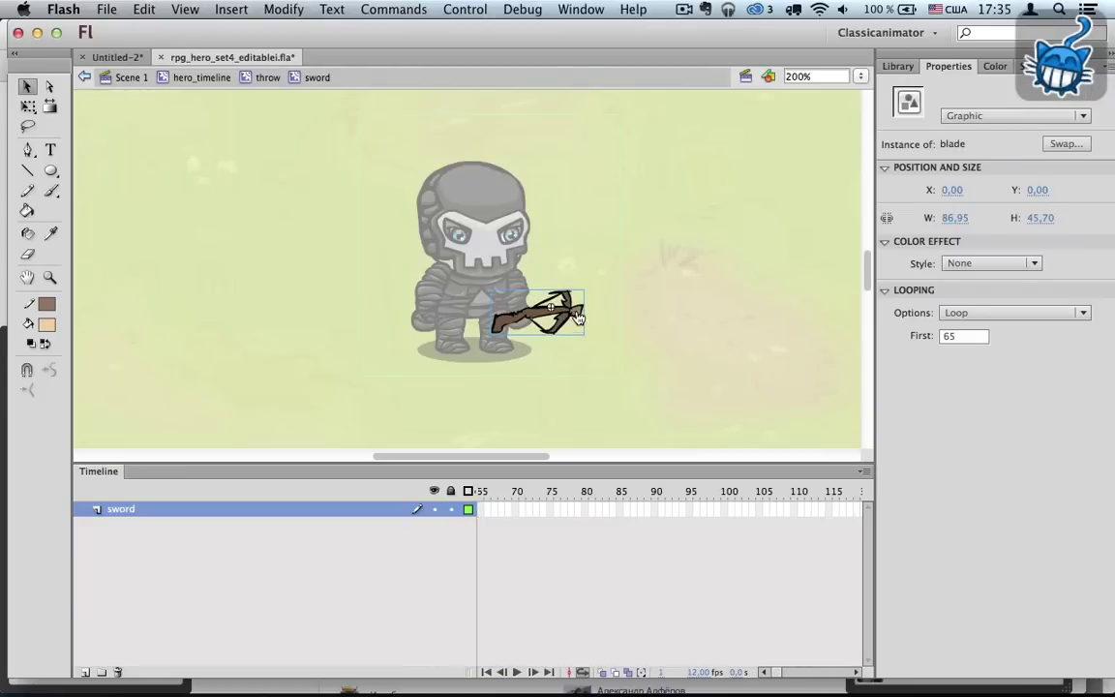
Step: Browse the knives frames inside the blade symbol, switch the blade graphic to a pointed throwing knife, and return to the throw clip
double_click(575, 324)
left_click(679, 590)
left_click(698, 589)
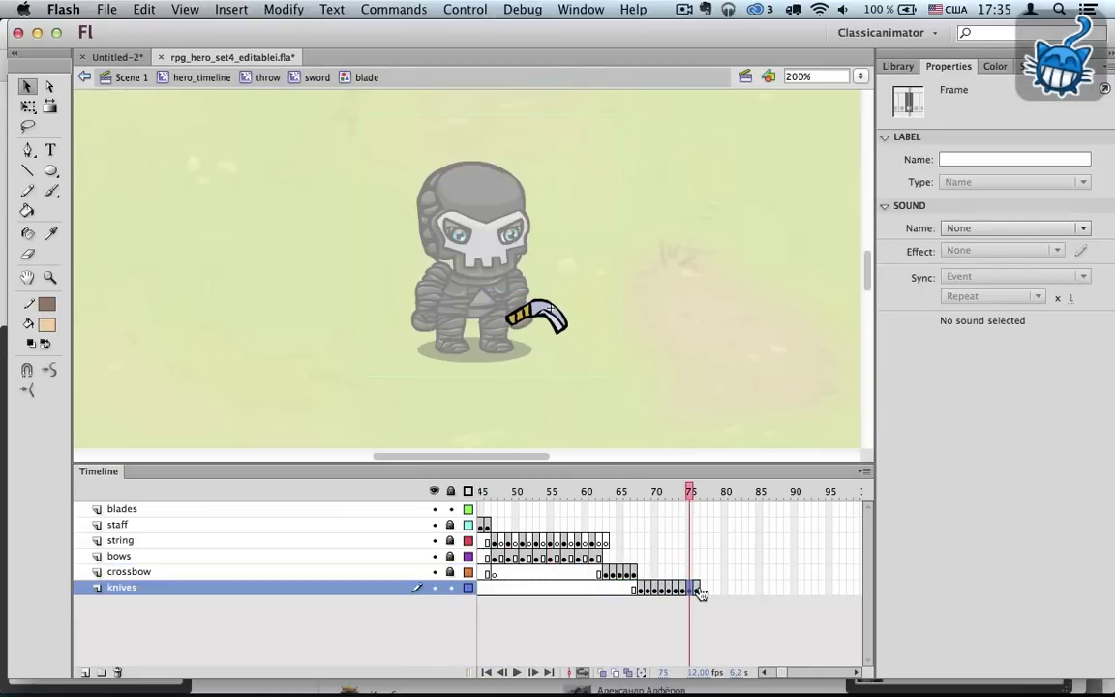
left_click(661, 590)
left_click(655, 589)
double_click(608, 304)
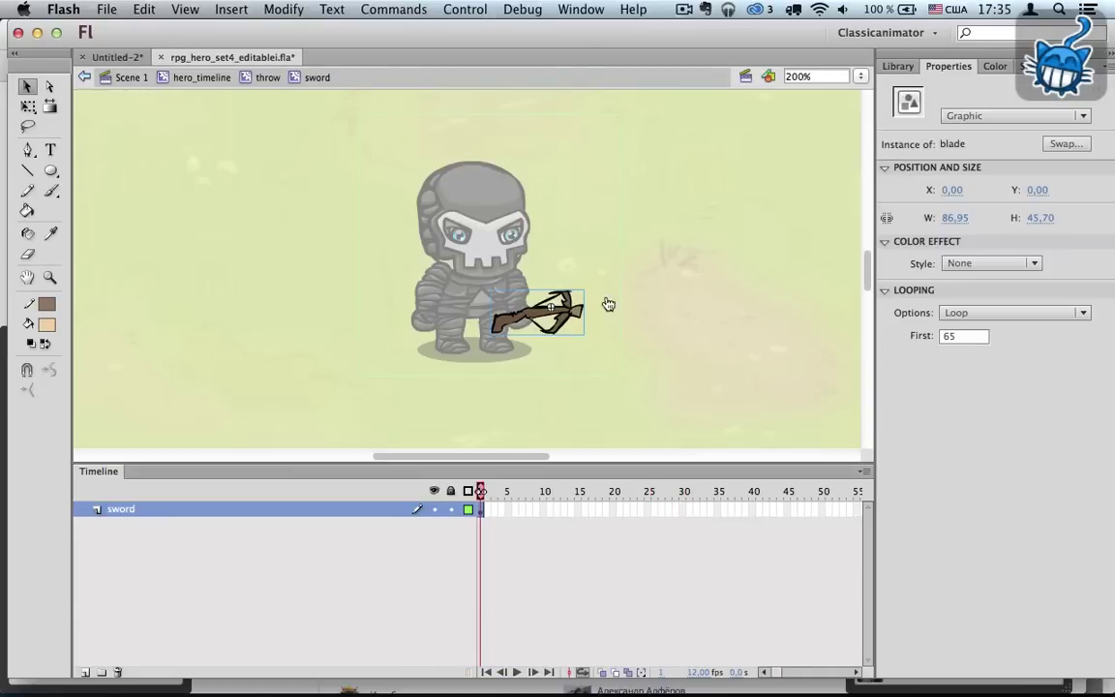
key("Return")
left_click(269, 79)
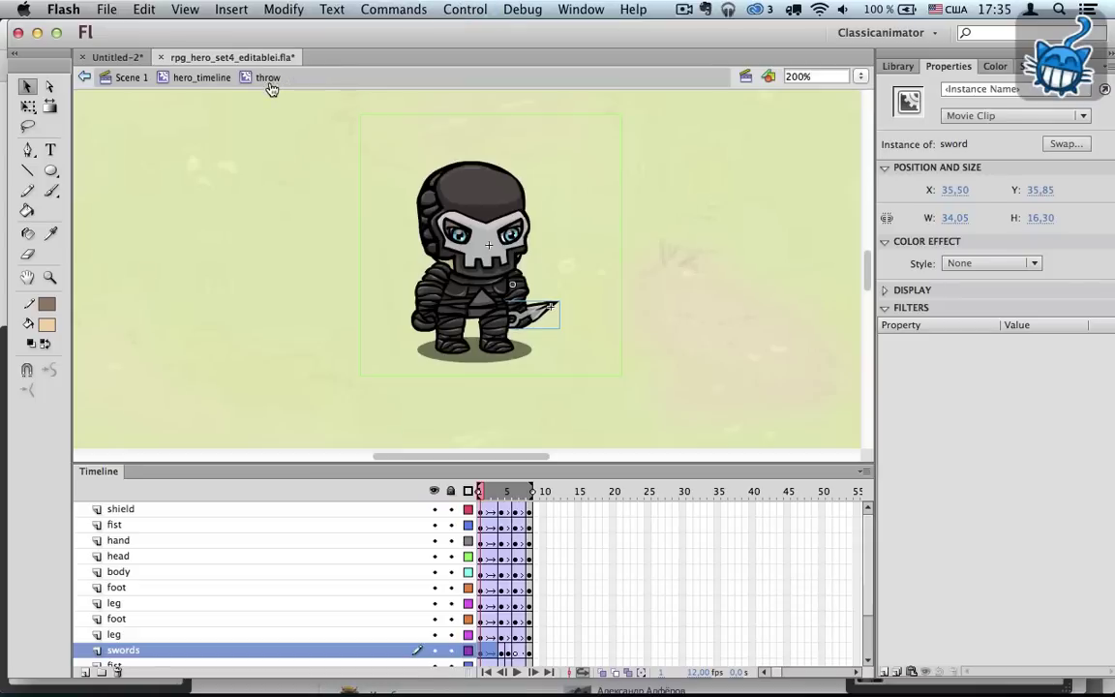
Step: Play the throw clip's animation and return to hero_timeline
left_click(518, 674)
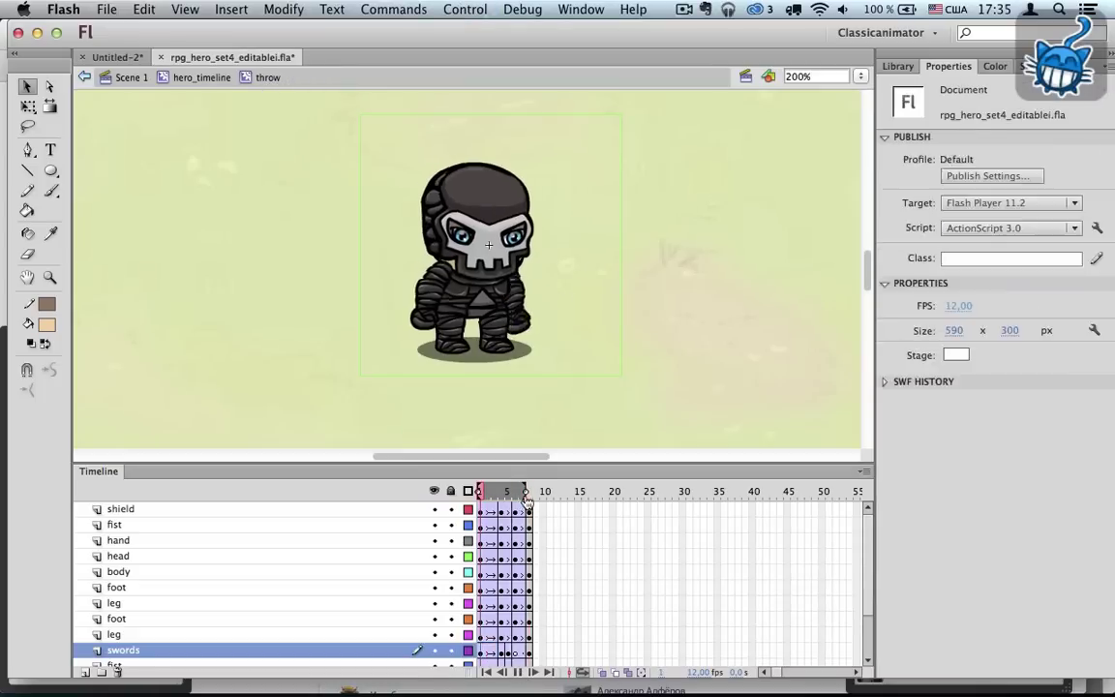
double_click(468, 433)
Step: Browse the sword frames inside the base shield's armor symbol and equip matching saw-toothed swords in both of the hero's hands
double_click(542, 311)
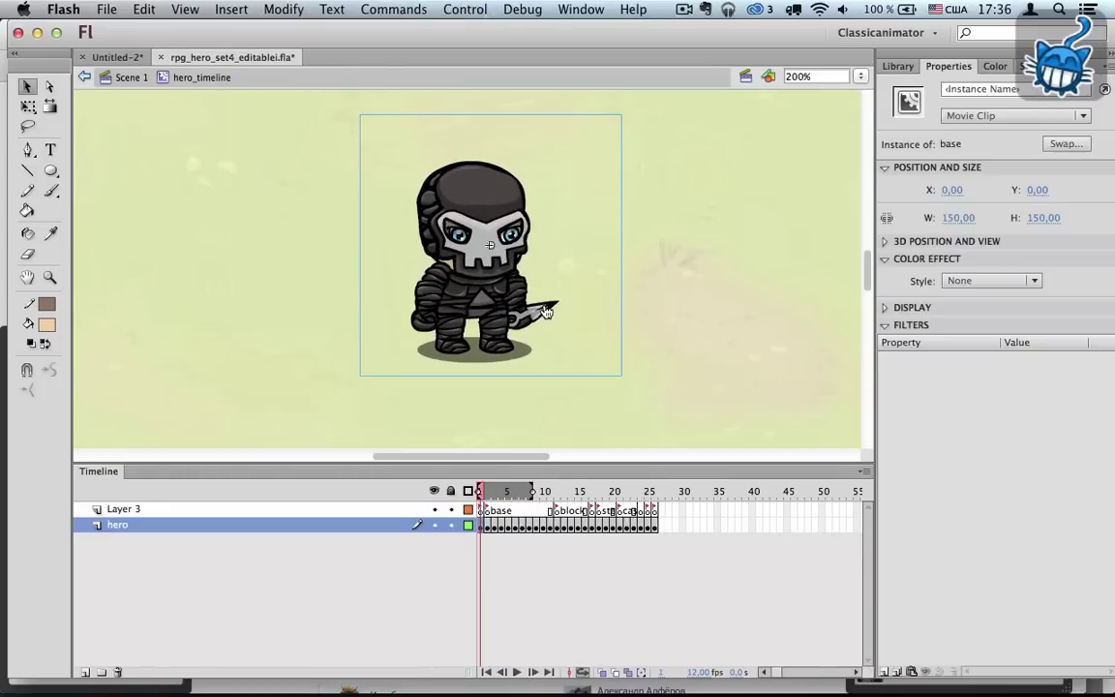
double_click(428, 322)
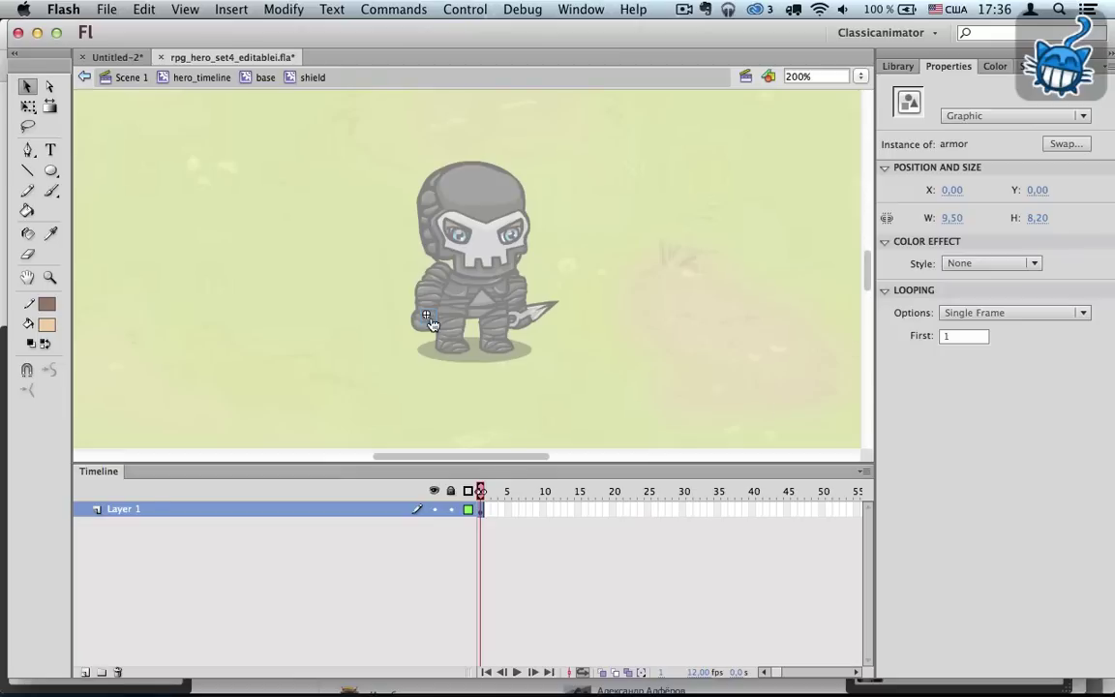
double_click(432, 325)
left_click_drag(640, 510, 709, 551)
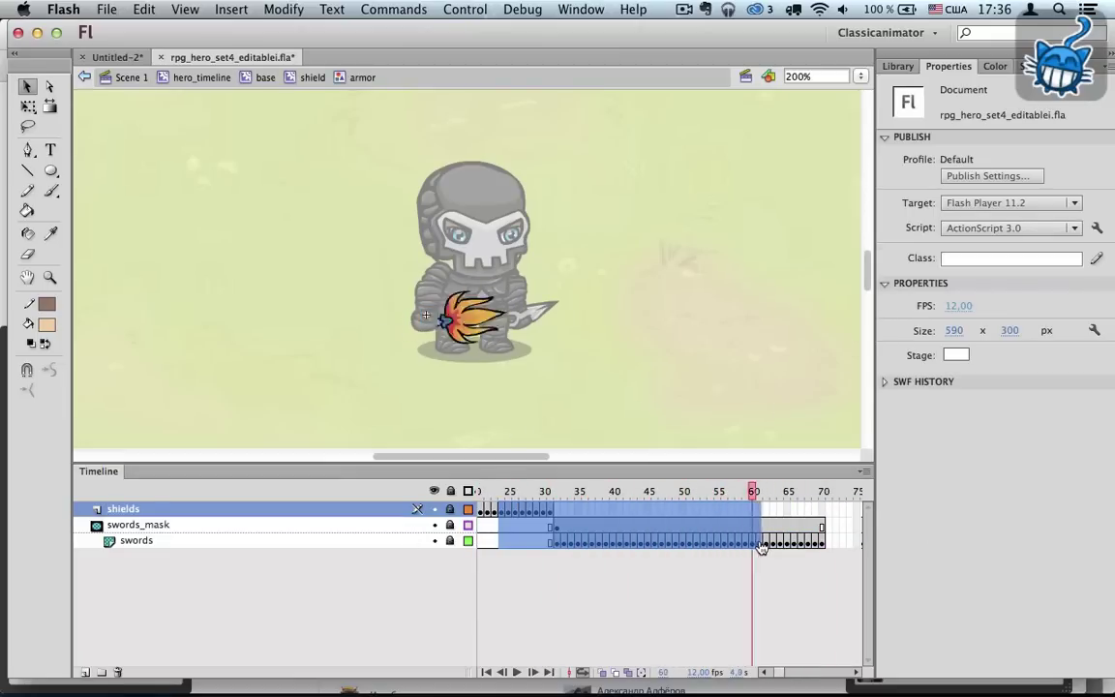
left_click_drag(781, 547, 751, 544)
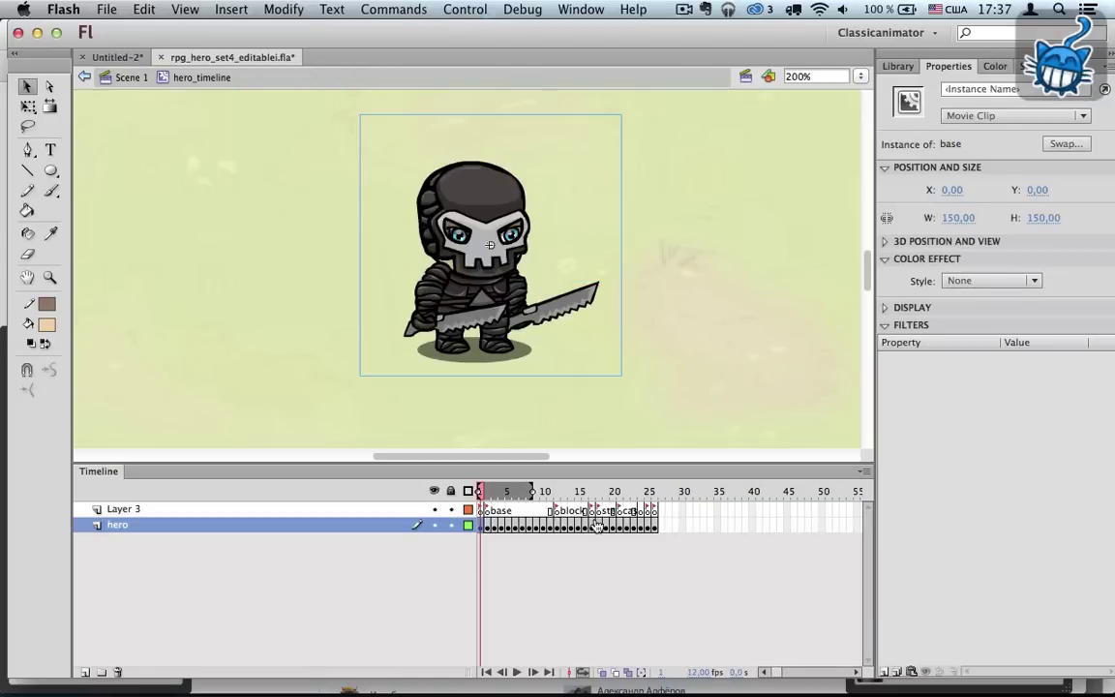
Step: Open the double_attack clip from hero_timeline's hero layer, play its animation, and return to hero_timeline
left_click(597, 525)
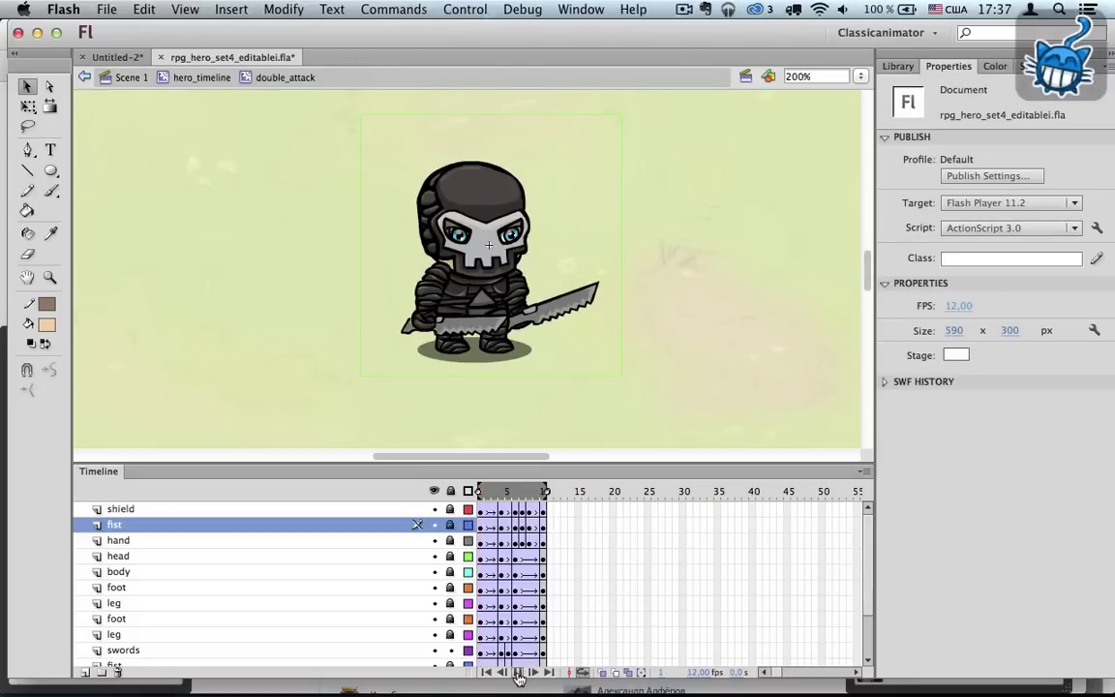
left_click(518, 673)
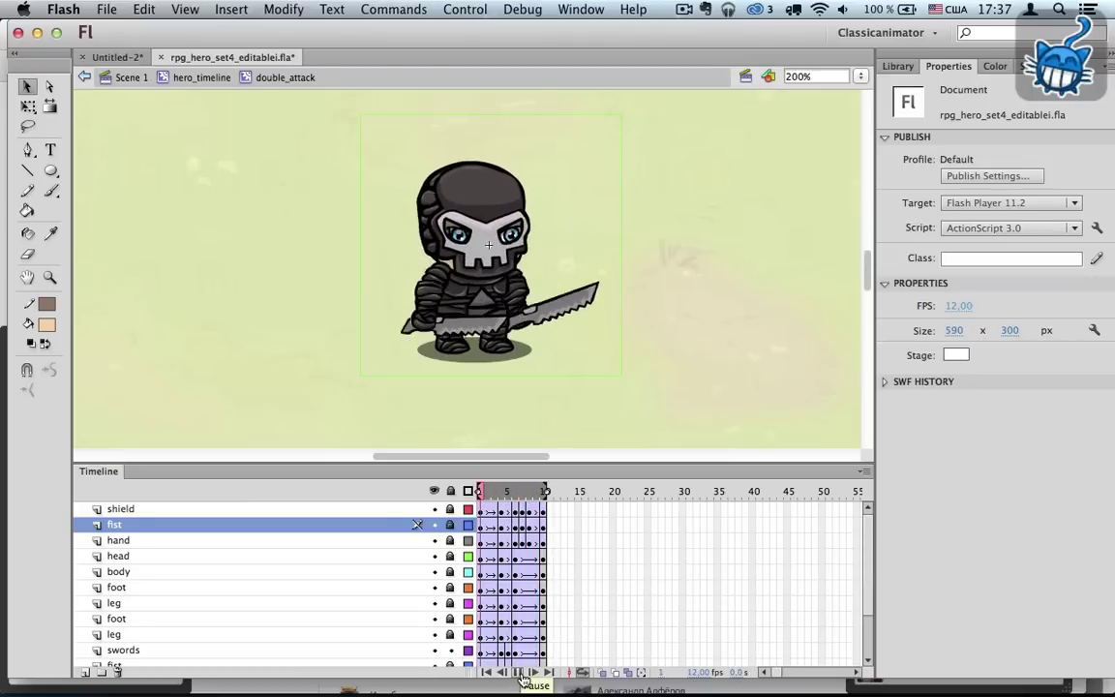
left_click(519, 673)
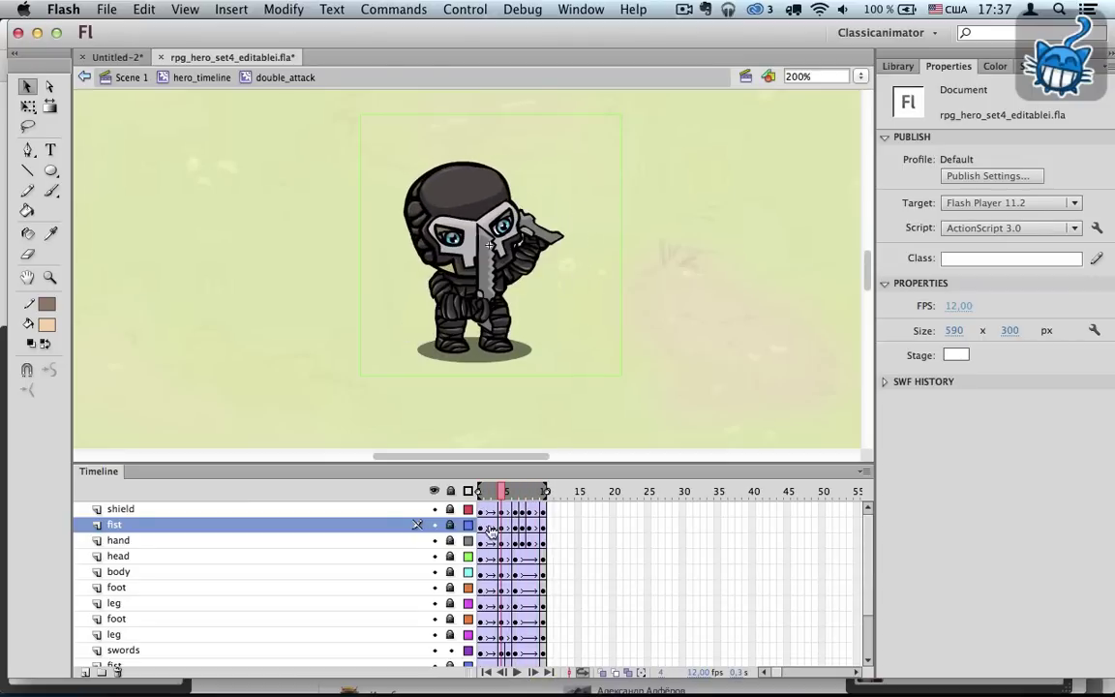
left_click(203, 77)
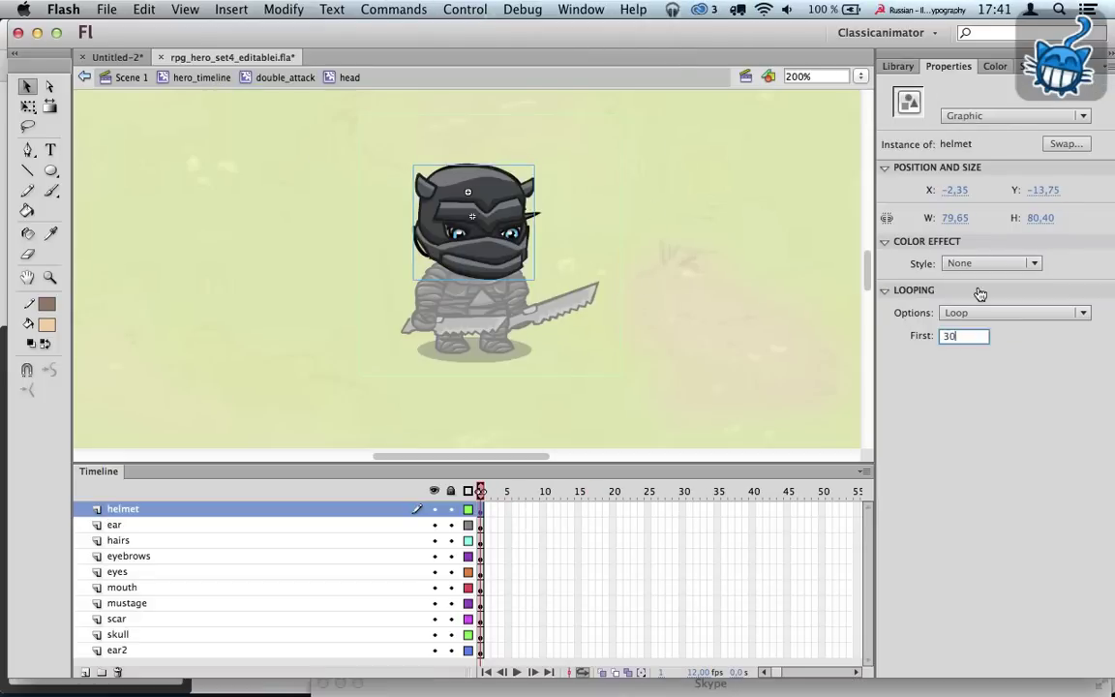
Step: Set the helmet graphic's first frame to 31 inside double_attack's head symbol and change the eyes graphic
type("31")
key("Return")
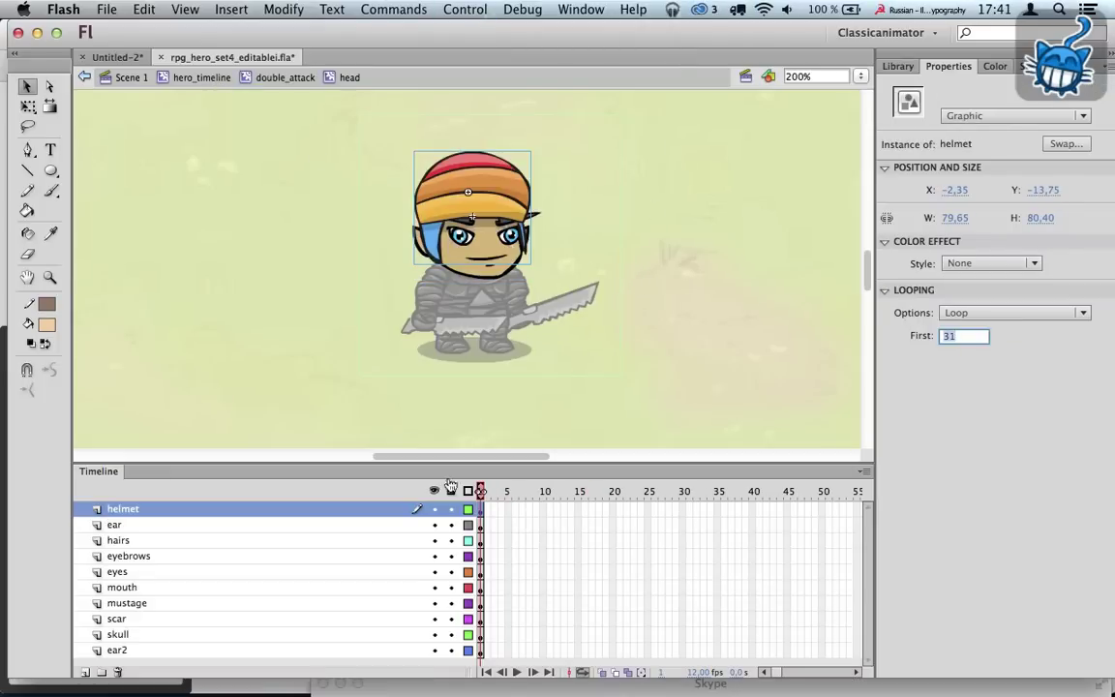
left_click(460, 236)
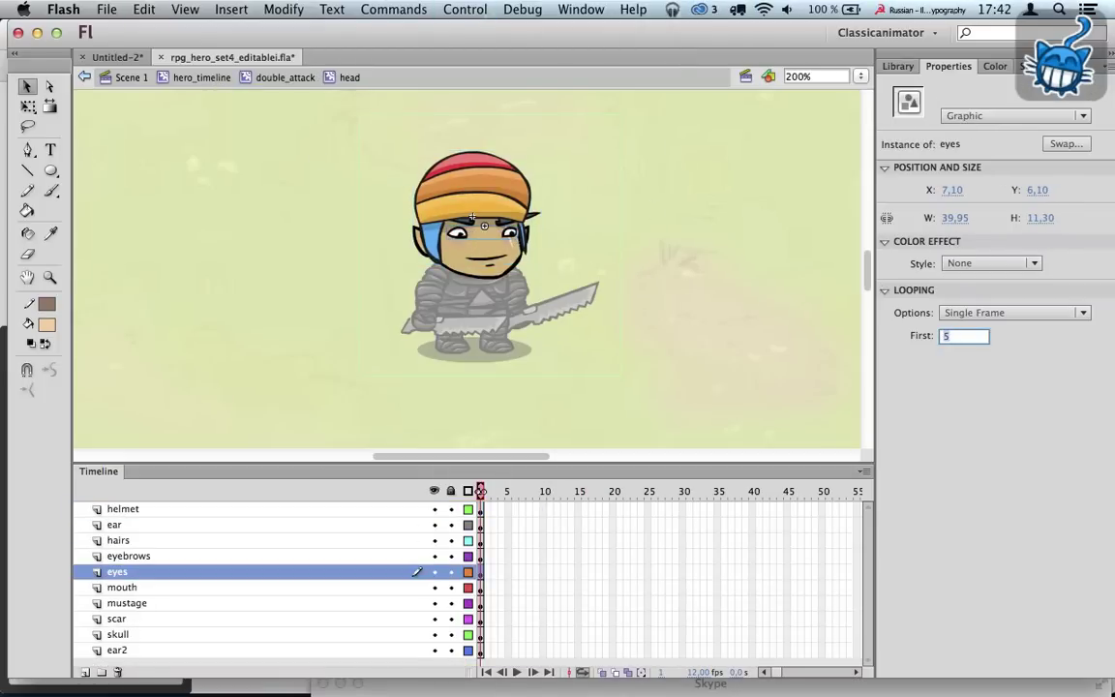
Step: Set the mouth graphic's first frame to 13 and select the skull graphic
left_click(484, 259)
left_click_drag(958, 337, 900, 337)
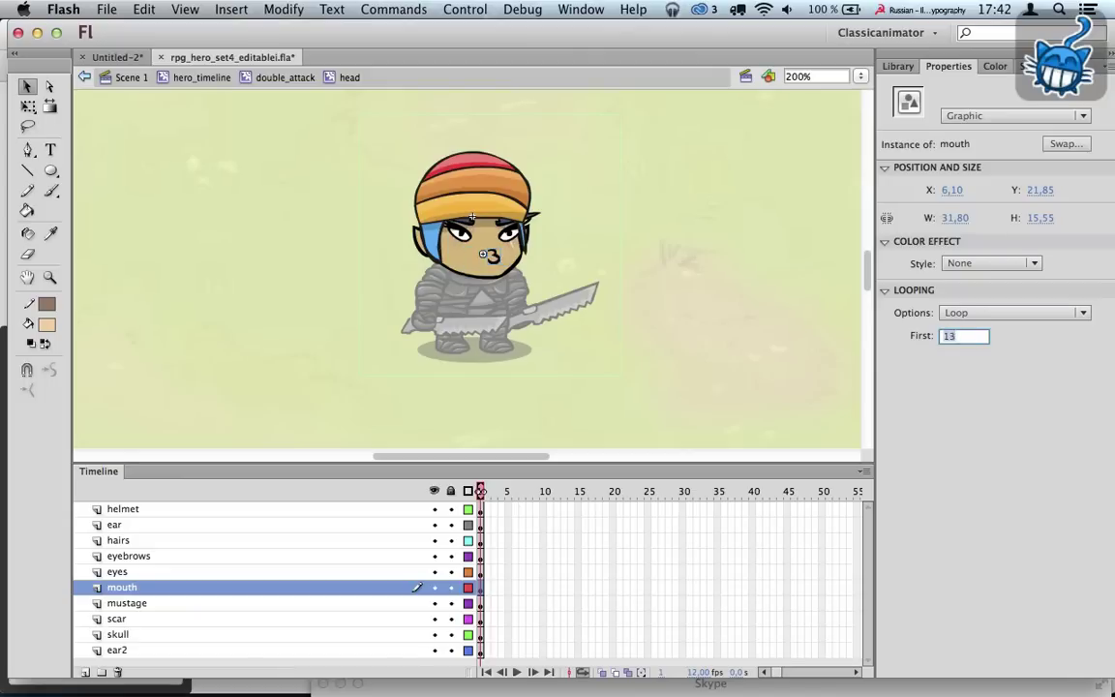
left_click(486, 209)
left_click(440, 194)
left_click(489, 269)
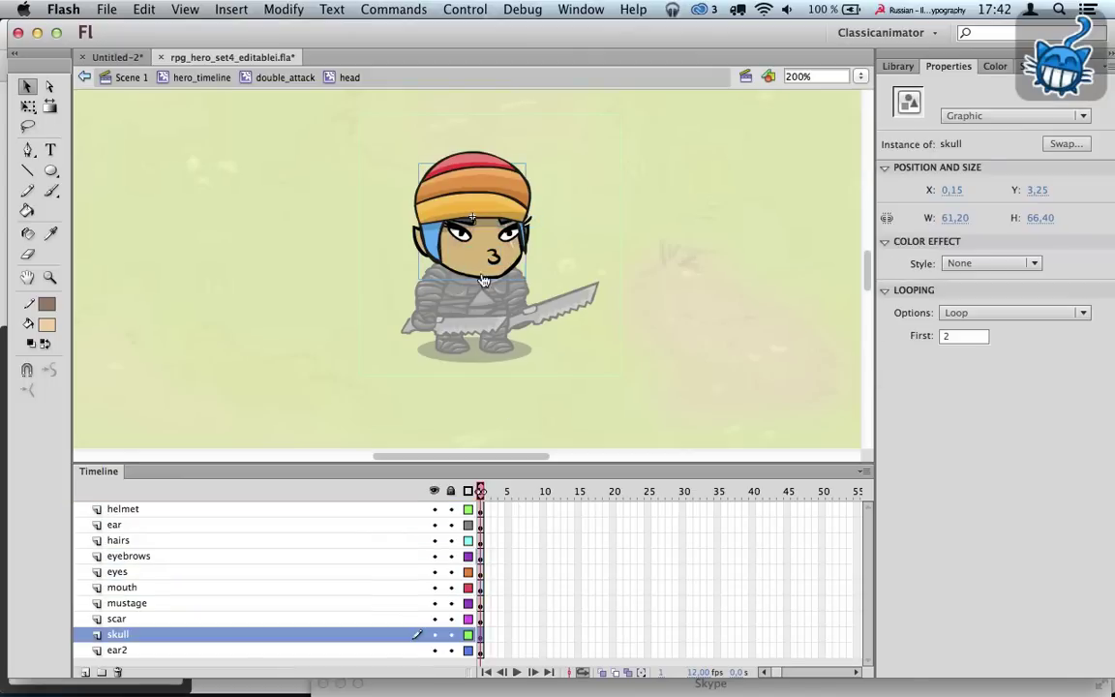
Step: Switch the hero's arm and fist graphics to the striped sleeve and blue glove, and return to double_attack
double_click(434, 290)
double_click(434, 290)
left_click(436, 283)
left_click(979, 336)
double_click(429, 321)
double_click(429, 322)
left_click(429, 321)
left_click(977, 335)
left_click(249, 78)
Step: Switch the chest and belt graphics inside the body symbol to the striped wrapped outfit and return to double_attack
double_click(497, 284)
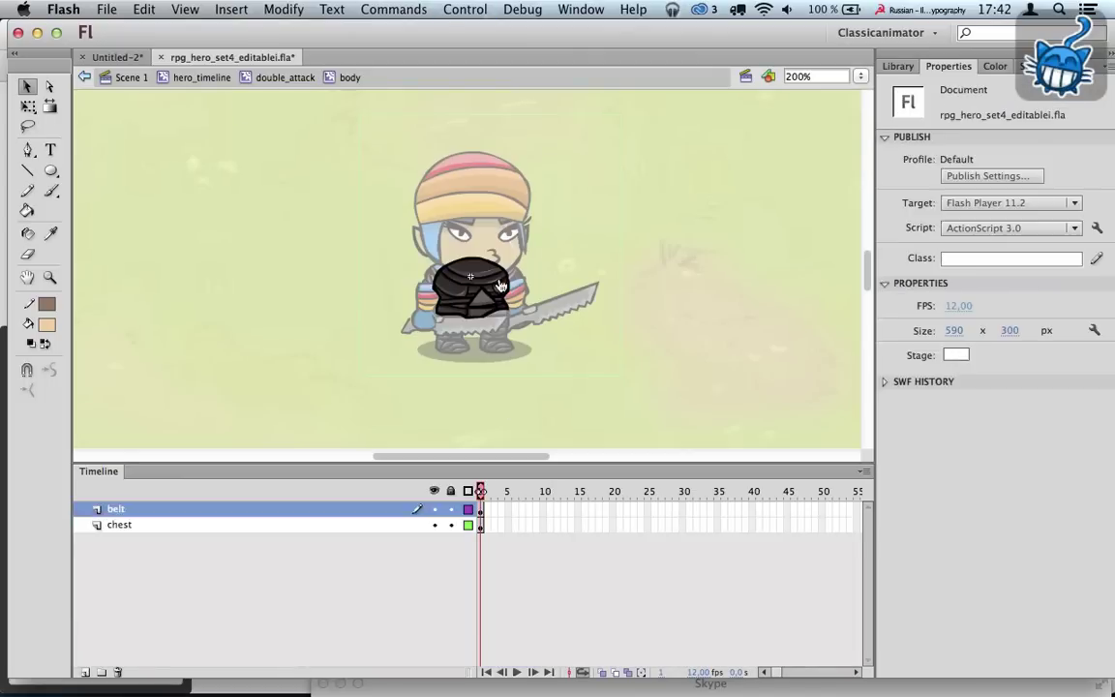
left_click(497, 284)
left_click(413, 509)
left_click(977, 336)
left_click(243, 78)
Step: Try frame 35 as the first frame of the blade graphic inside the sword symbol
double_click(574, 309)
left_click(575, 308)
left_click(972, 335)
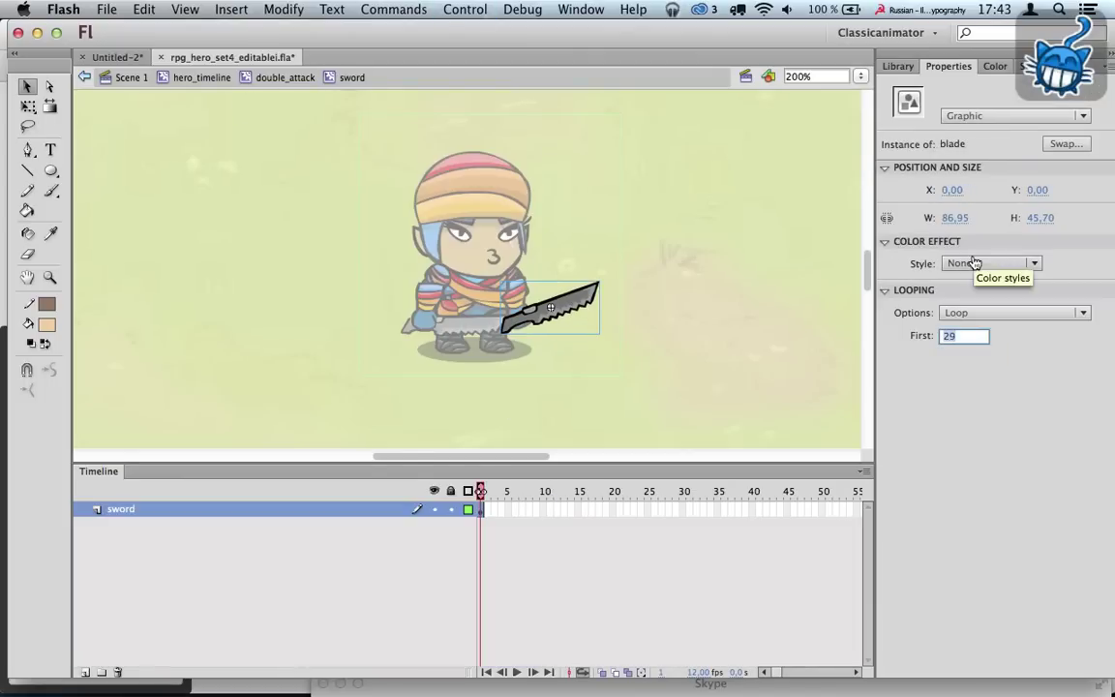
type("35")
key("Return")
Step: Browse the staff frames inside the blade symbol, equip the flaming torch from frame 42, and return to double_attack
double_click(485, 336)
double_click(561, 311)
double_click(559, 311)
left_click_drag(703, 525, 765, 529)
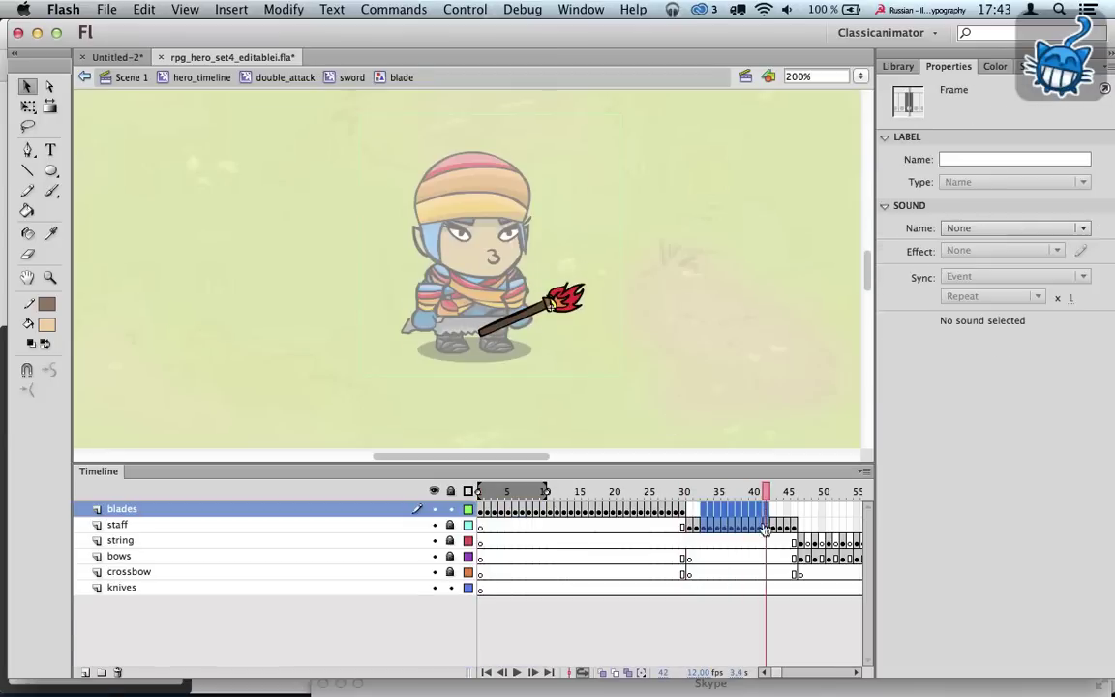
left_click(773, 527)
left_click(766, 528)
double_click(340, 168)
double_click(340, 167)
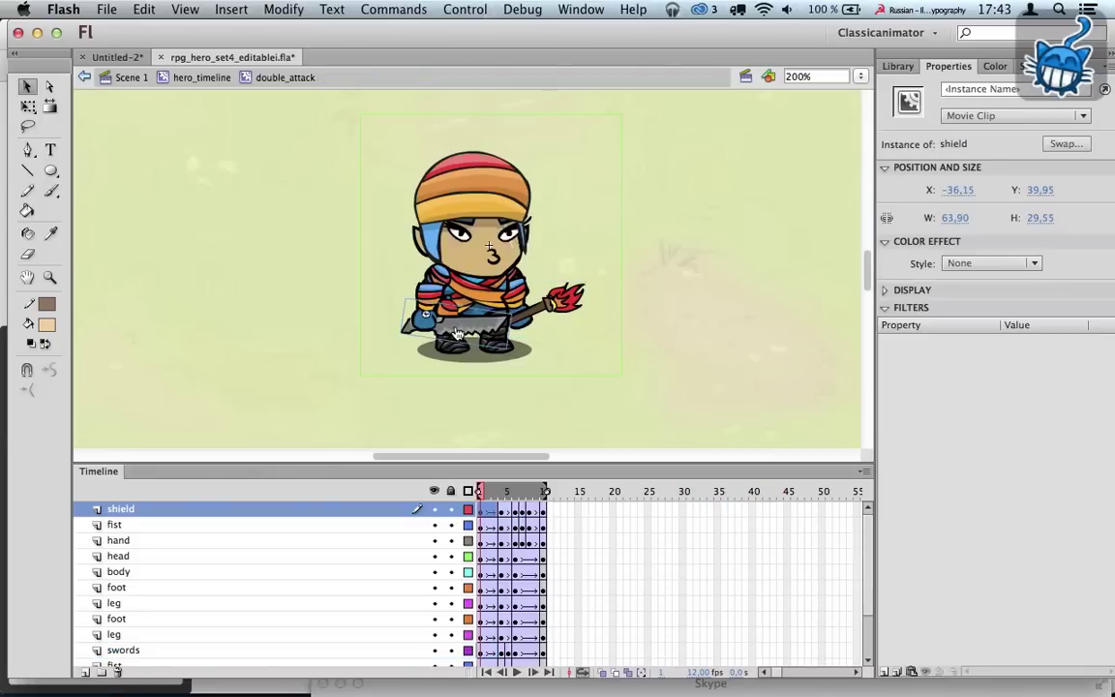
Step: Try frame 66 as the first frame of the armor graphic inside the shield symbol and return to double_attack
double_click(425, 314)
left_click(425, 314)
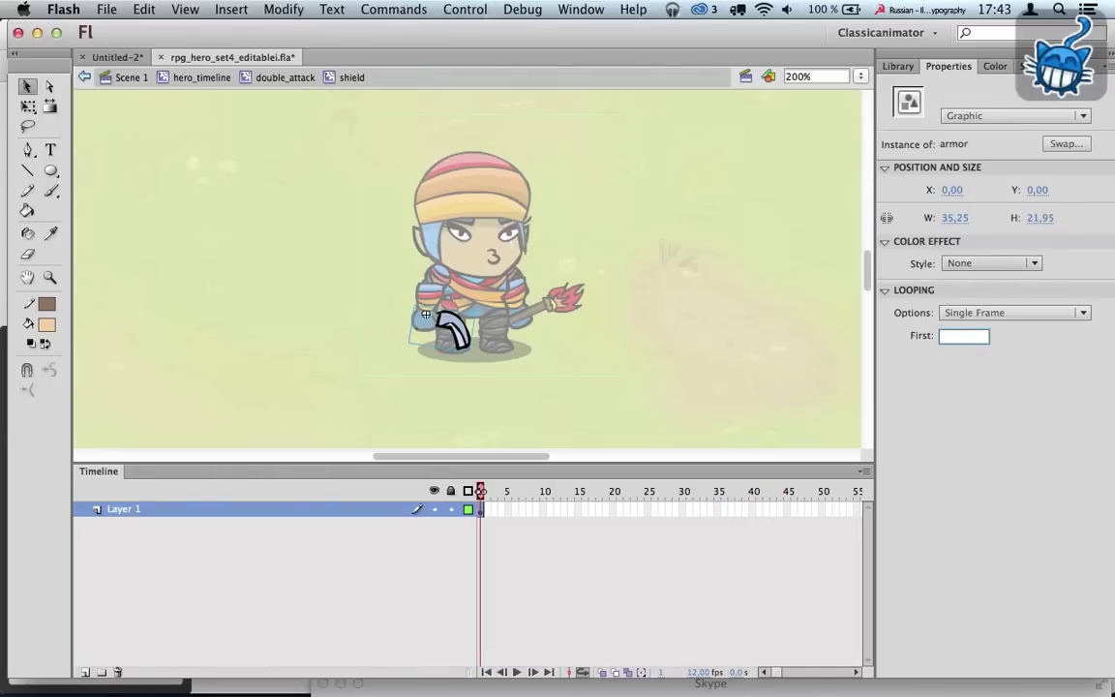
double_click(425, 315)
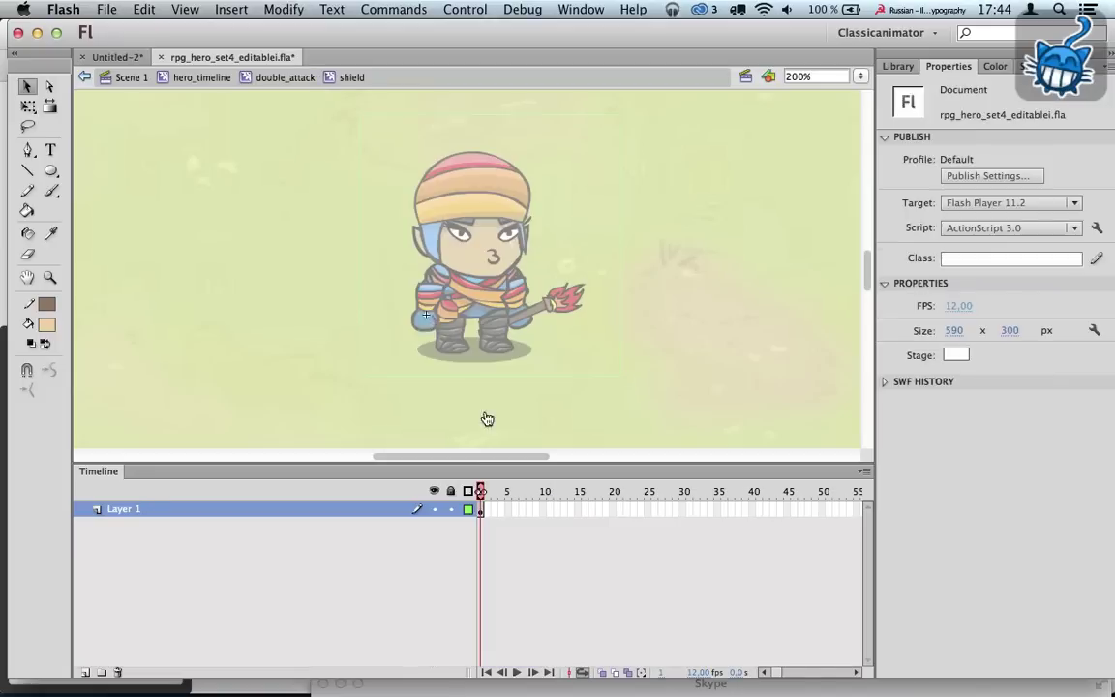
left_click(648, 544)
left_click(655, 545)
double_click(692, 387)
left_click_drag(960, 337, 915, 311)
type("66")
double_click(677, 358)
Step: Set the first frame of the foot symbol's graphic to 19 for a blue boot and return to double_attack
double_click(497, 336)
left_click(497, 336)
type("19")
double_click(677, 378)
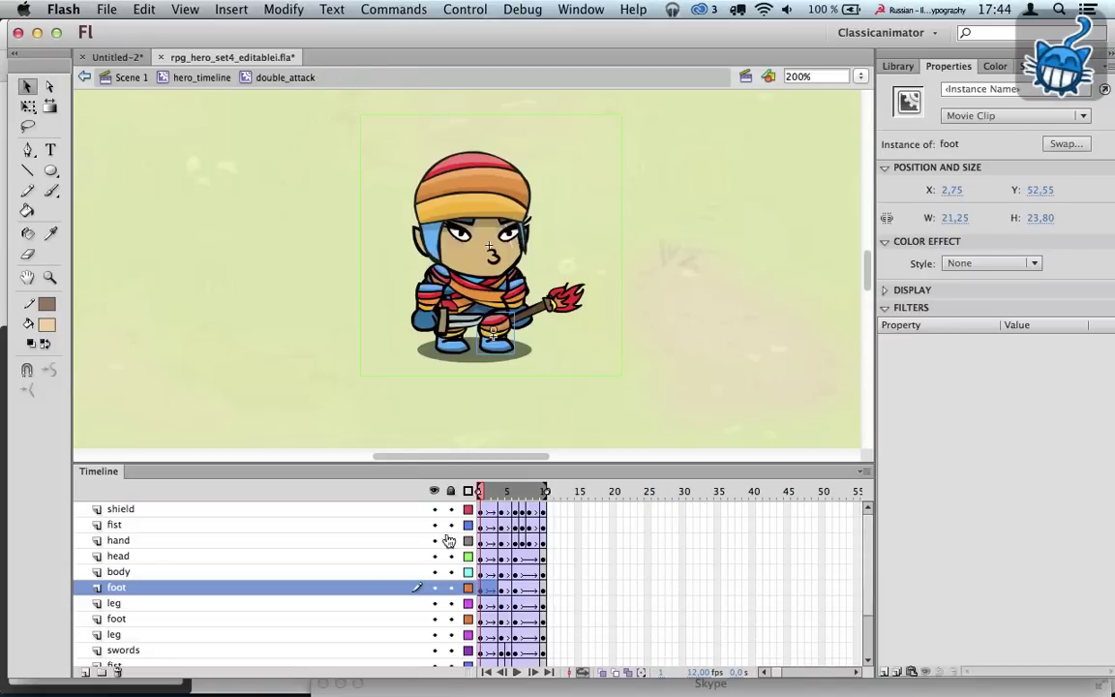
Step: Lock the layers from shield down to foot and change the leg graphic behind the foot
left_click_drag(451, 509, 451, 592)
double_click(507, 330)
left_click(507, 330)
double_click(381, 193)
left_click_drag(959, 337, 926, 337)
double_click(381, 194)
Step: Set the first frame of the shield's armor graphic to 30 for a round striped shield and return to hero_timeline
double_click(447, 329)
double_click(484, 326)
left_click(485, 326)
type("30")
left_click(284, 77)
key("Return")
left_click(202, 77)
Step: Open the cast_v2 clip from frame 22, extend the loop range to its last frame, play it, and return to hero_timeline
key("period")
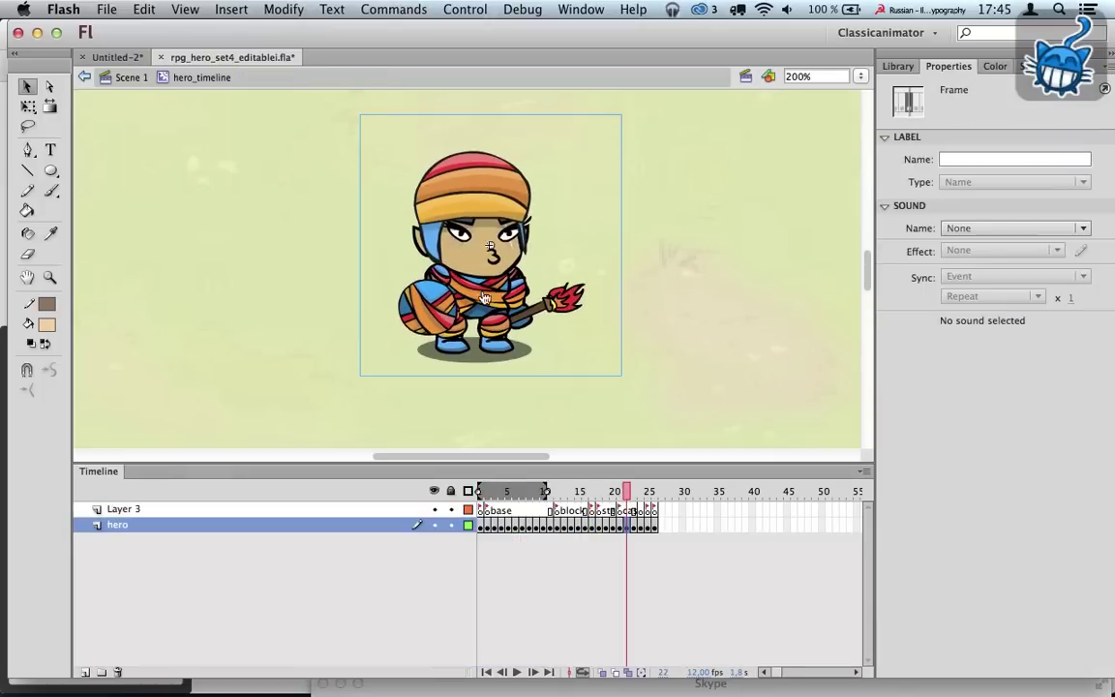
left_click(493, 292)
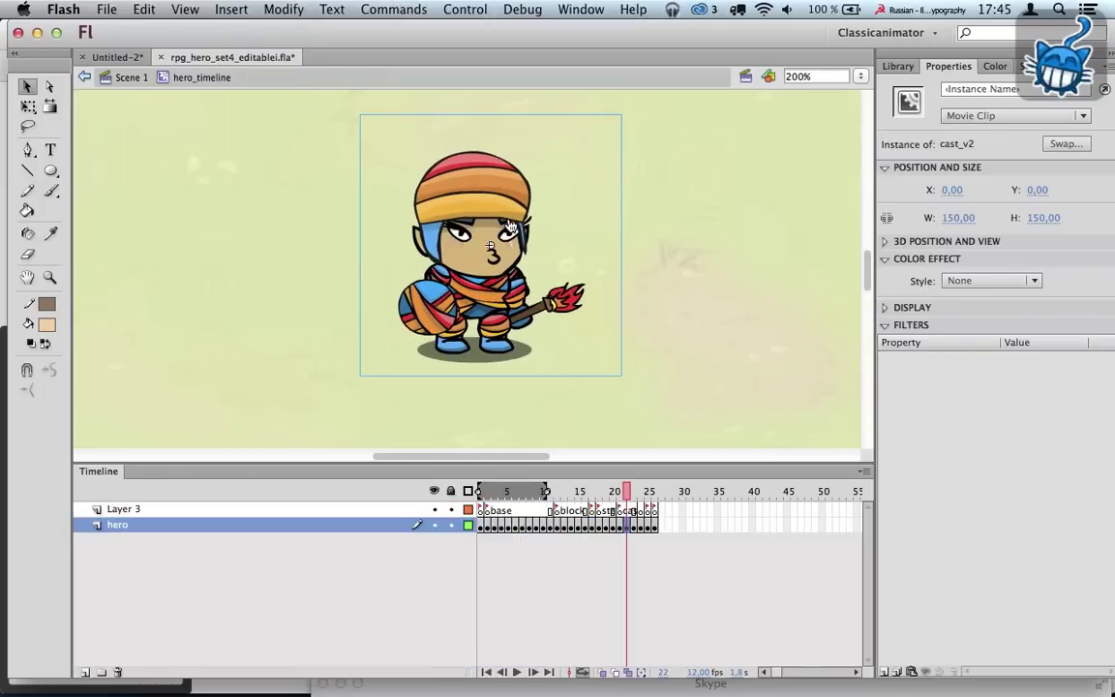
double_click(522, 314)
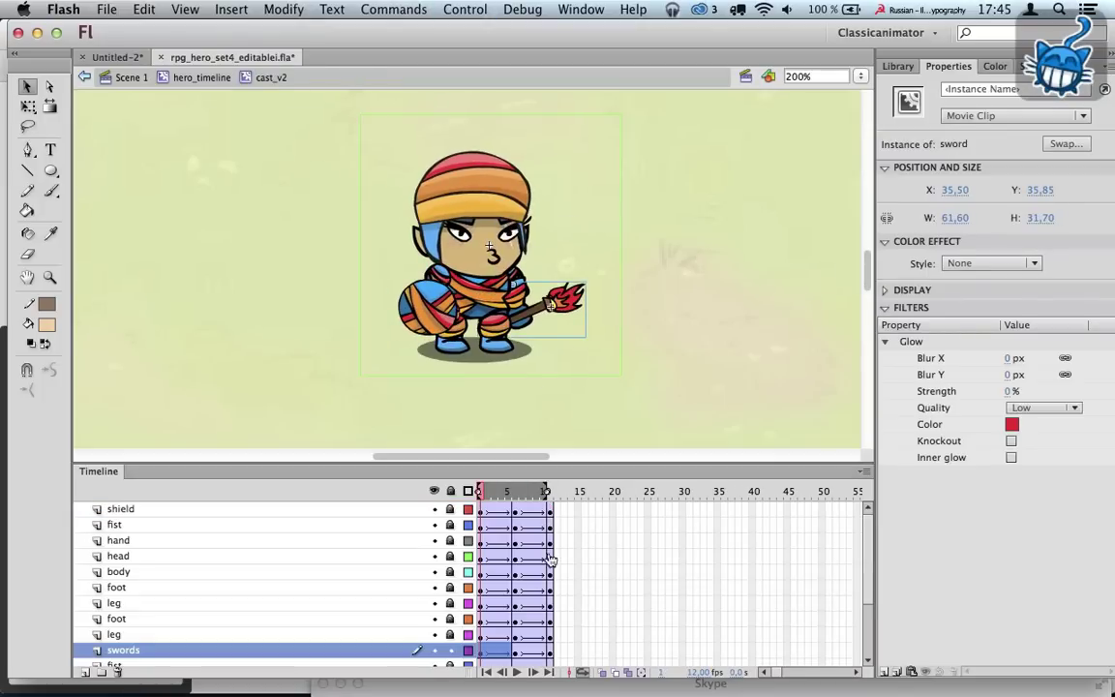
left_click(553, 498)
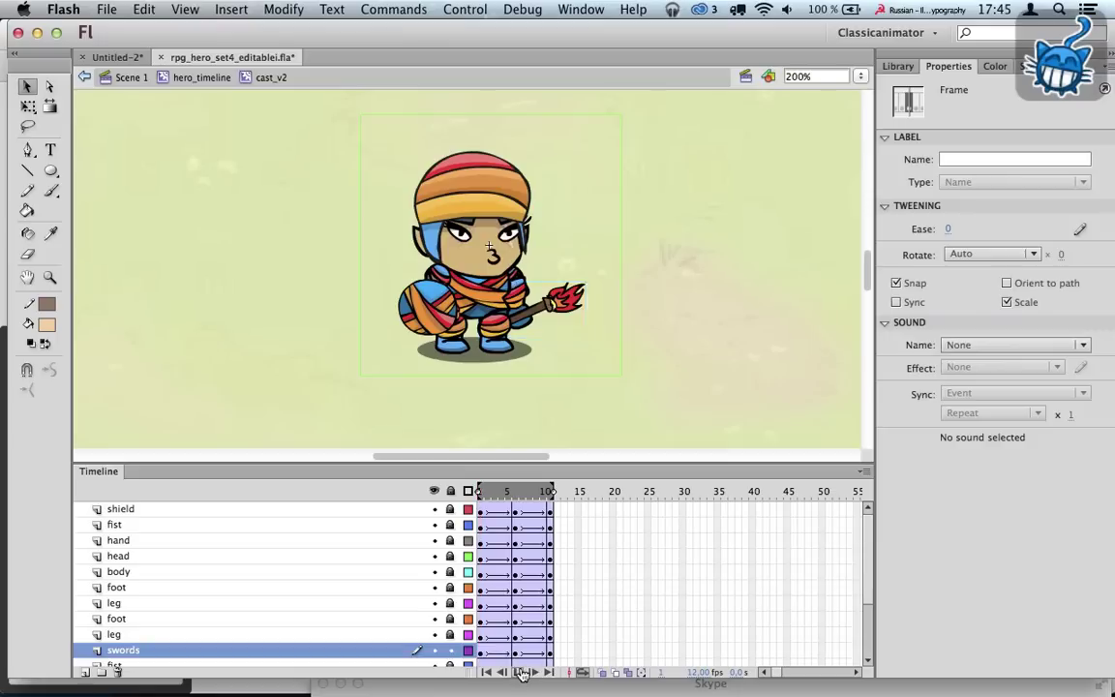
left_click(521, 671)
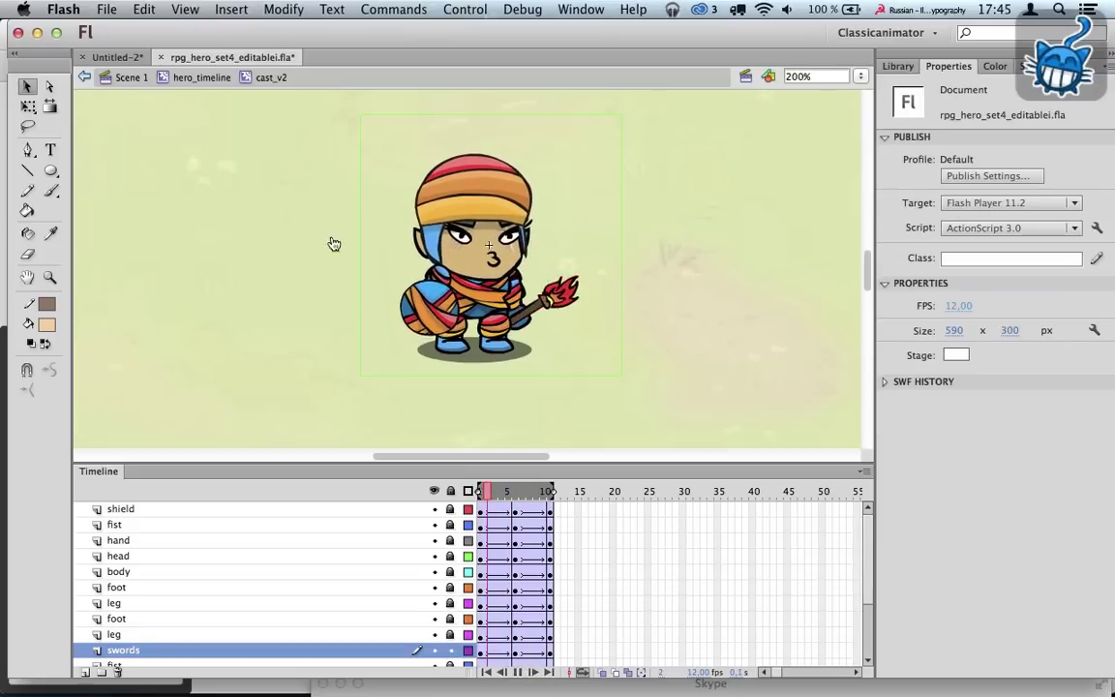
left_click(208, 79)
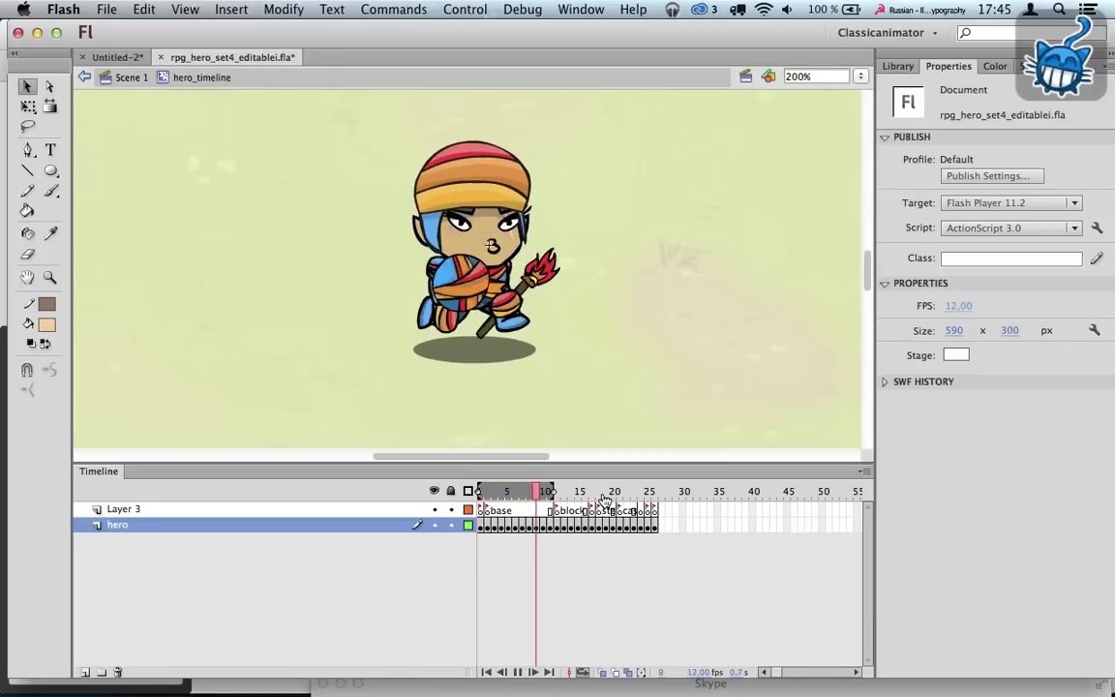
Step: Reopen the cast_v2 clip at frame 22, replay its animation, and return to hero_timeline
left_click(622, 528)
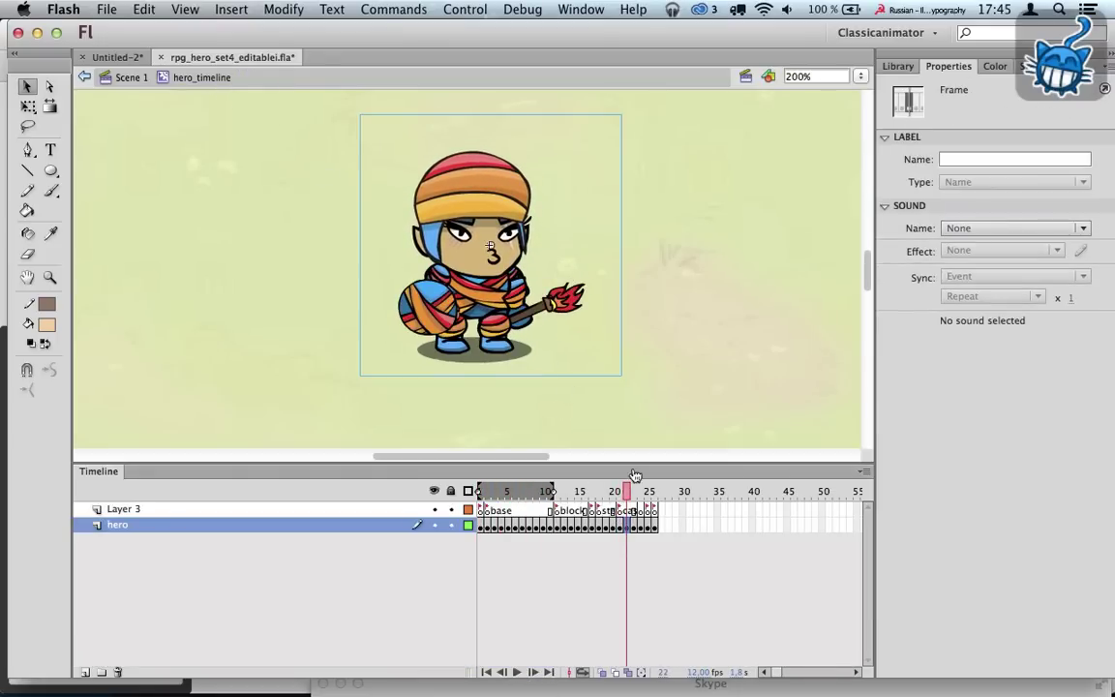
double_click(523, 309)
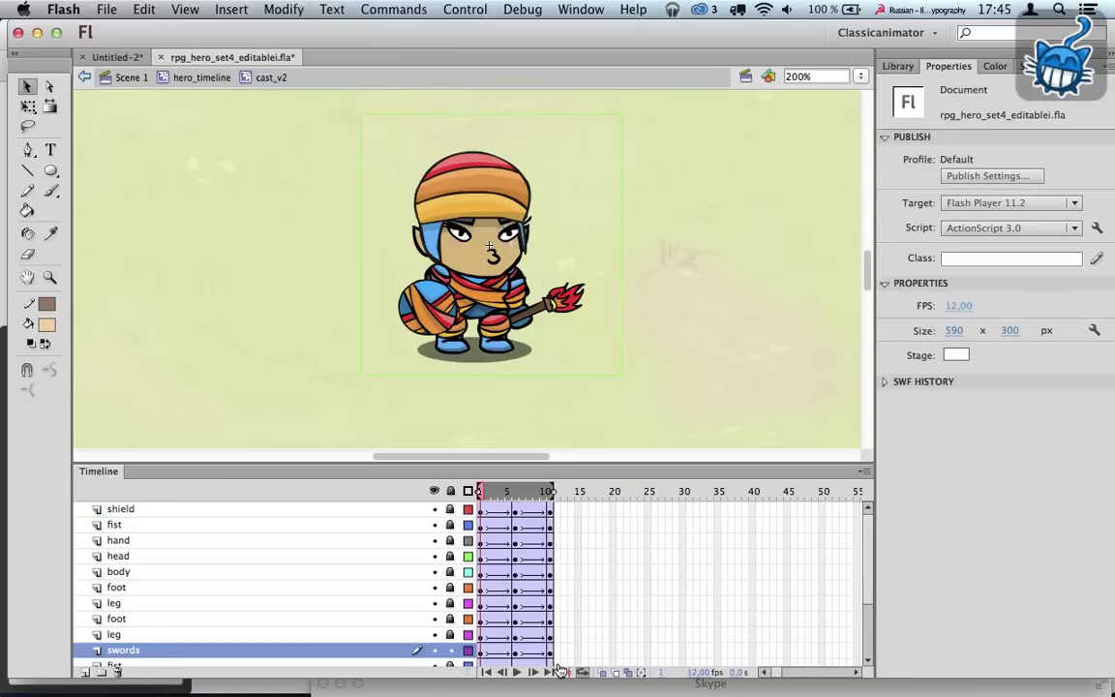
left_click(527, 671)
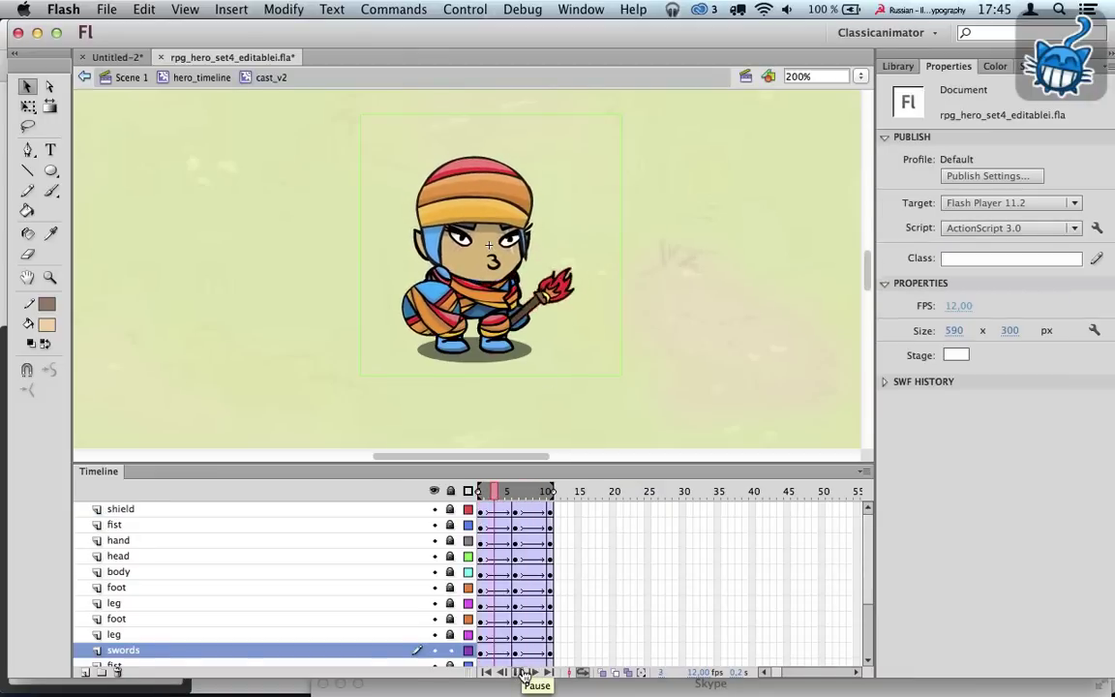
left_click(223, 79)
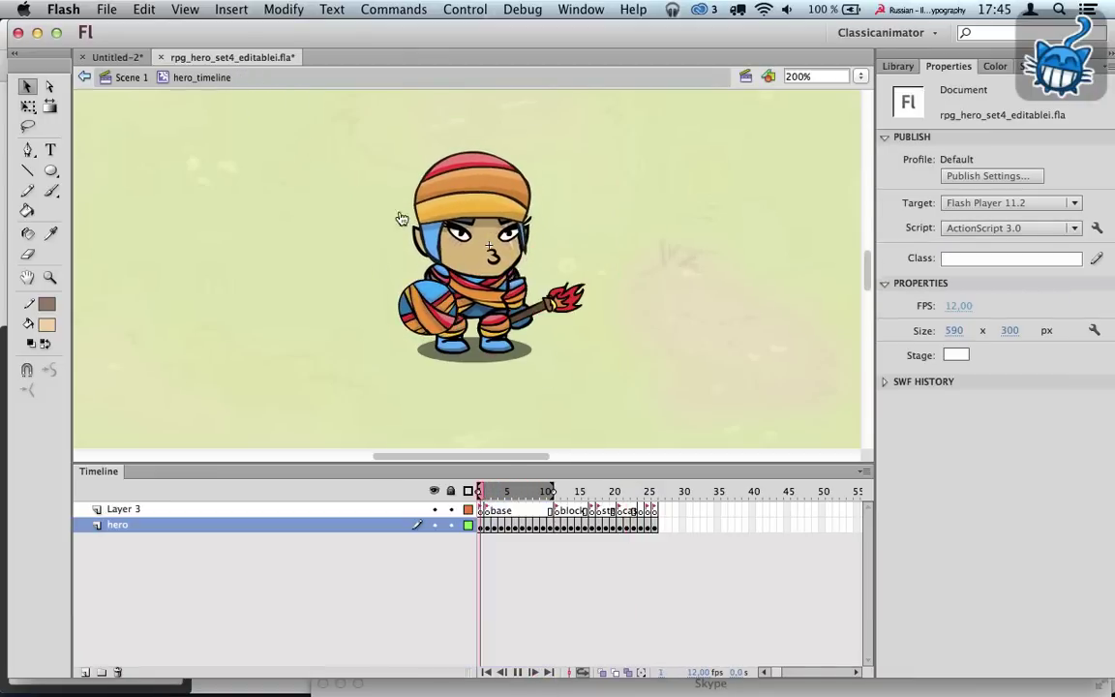
Step: Open the powercast clip from frame 23 of hero_timeline, play its animation, and return
left_click(634, 523)
double_click(523, 321)
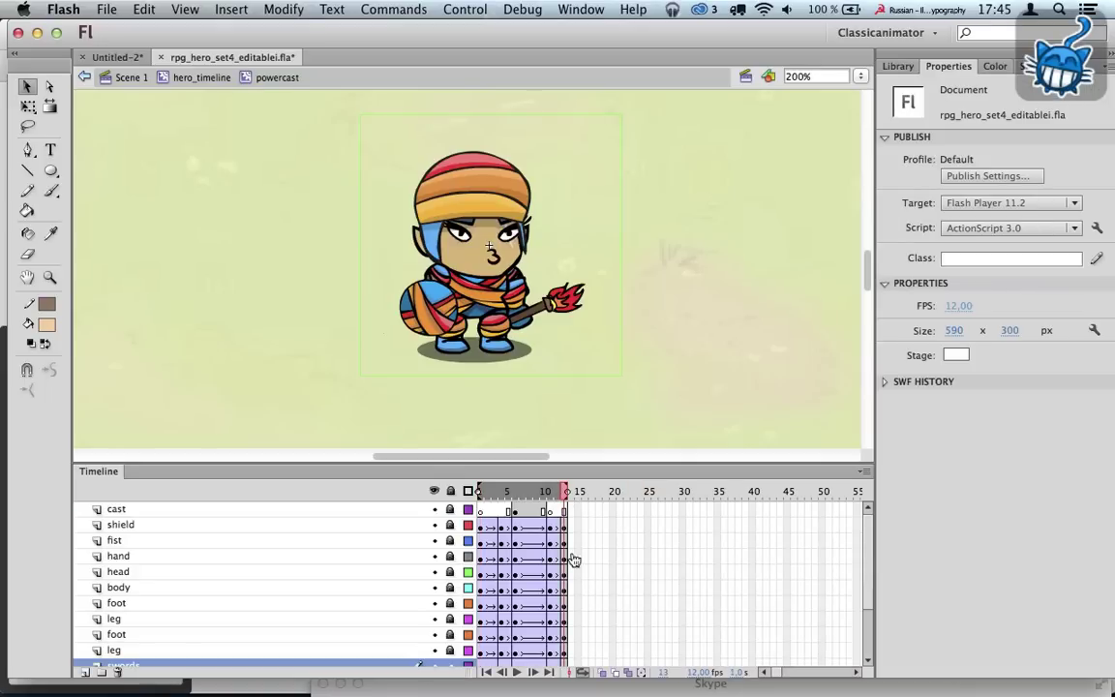
left_click(518, 672)
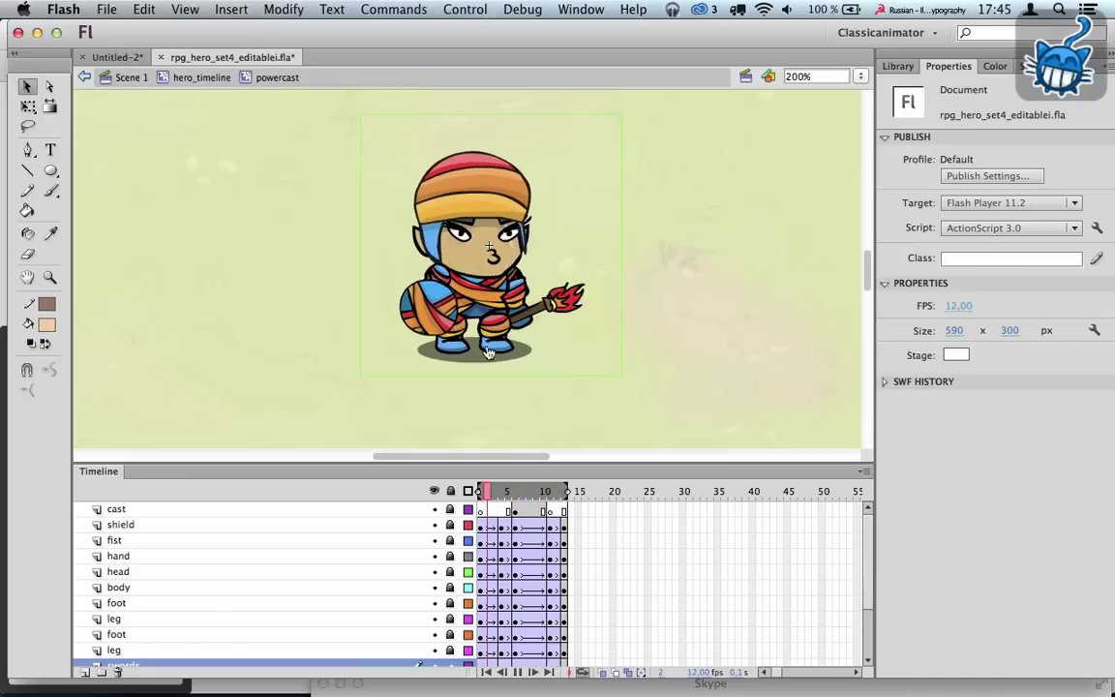
left_click(201, 77)
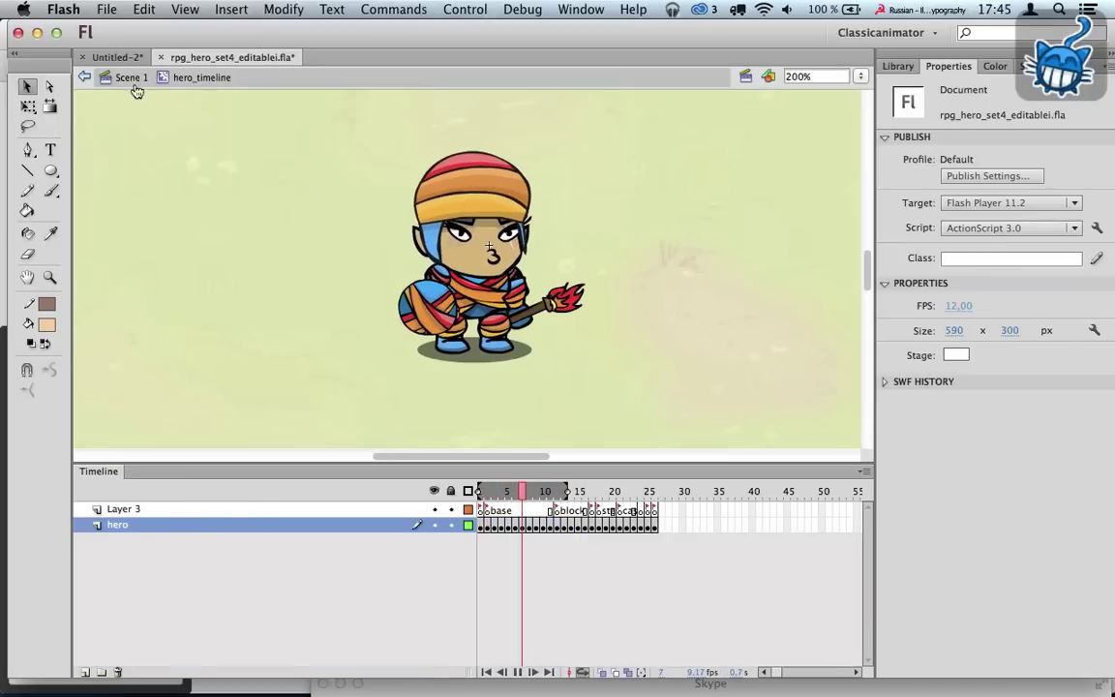
Step: Go back to Scene 1 and reopen the hero_timeline symbol
left_click(131, 77)
left_click(495, 354)
double_click(489, 336)
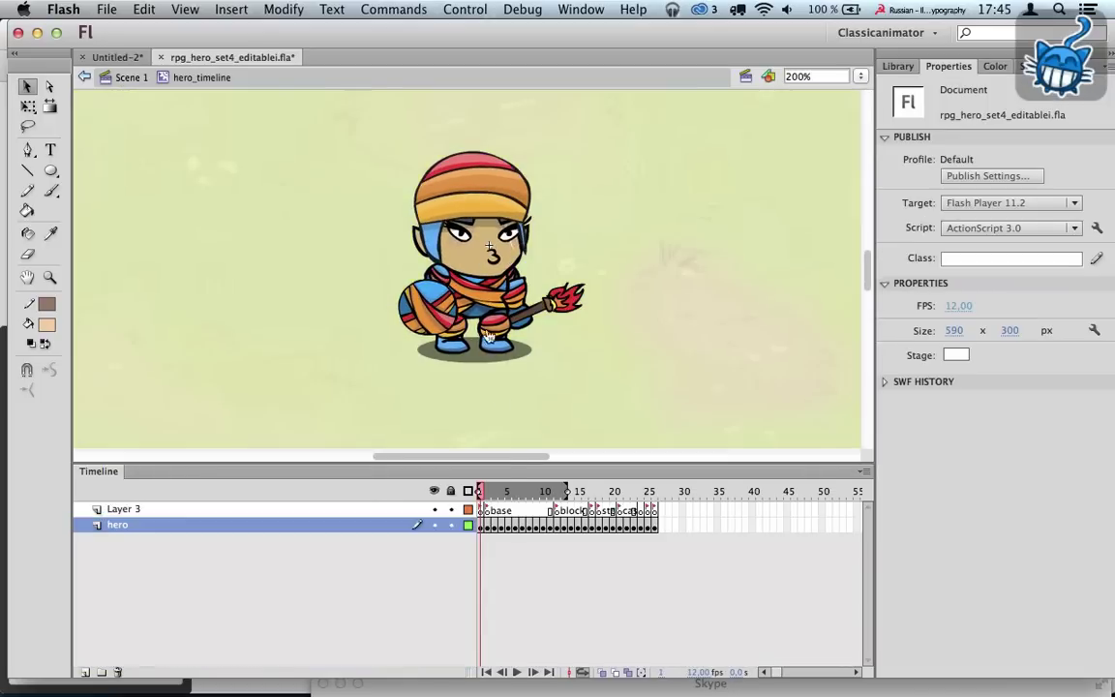
Step: Step through the first frames of hero_timeline up to frame 5, play the walk clip there, and return
left_click(489, 528)
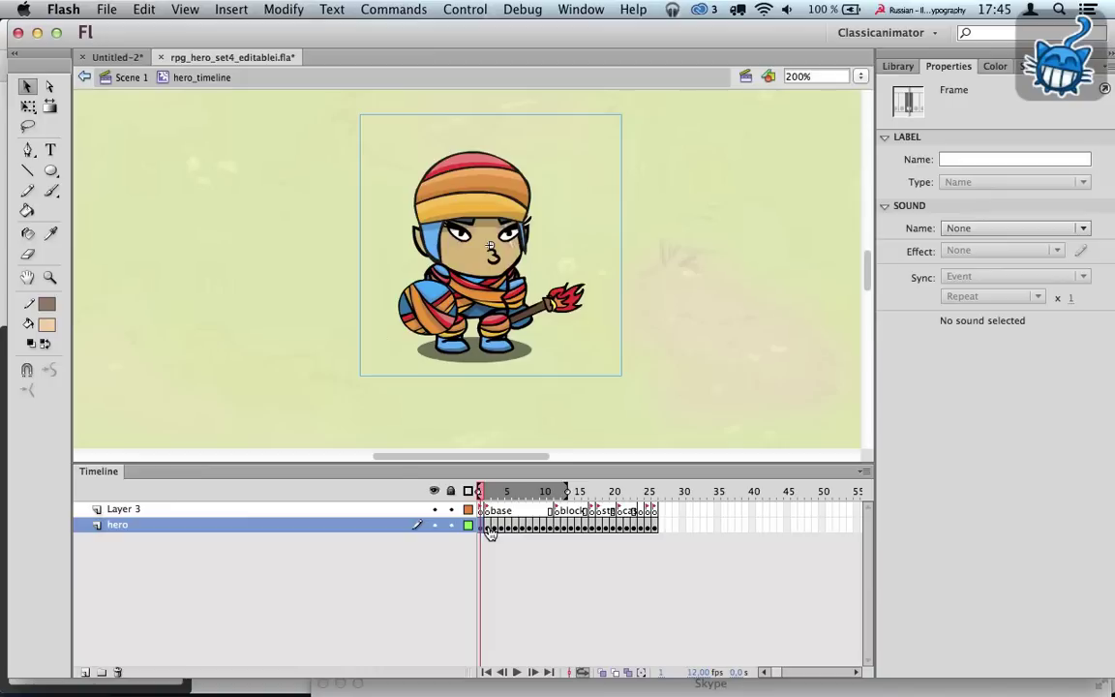
left_click(488, 529)
left_click(496, 527)
left_click(501, 526)
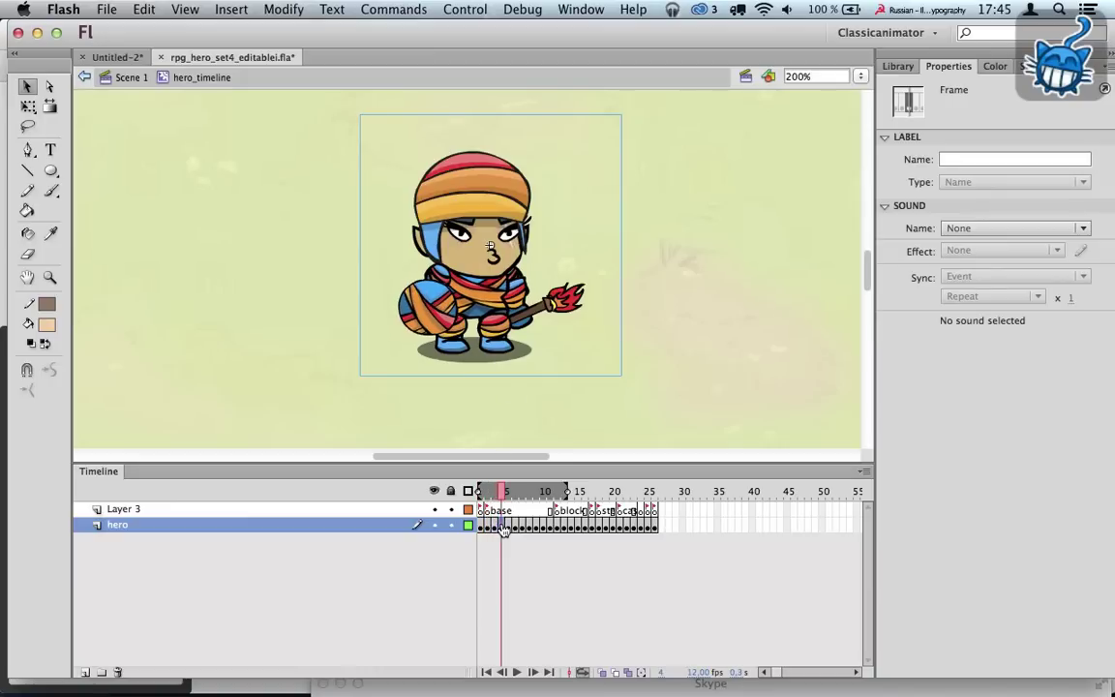
left_click(507, 528)
double_click(492, 313)
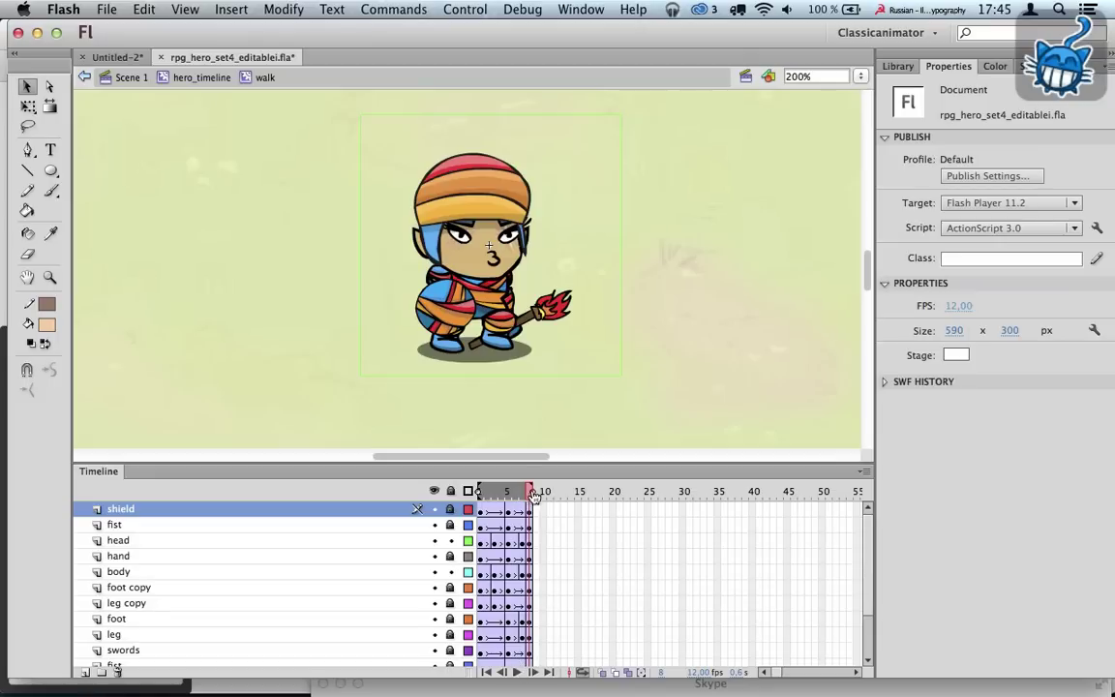
left_click(517, 671)
left_click(223, 77)
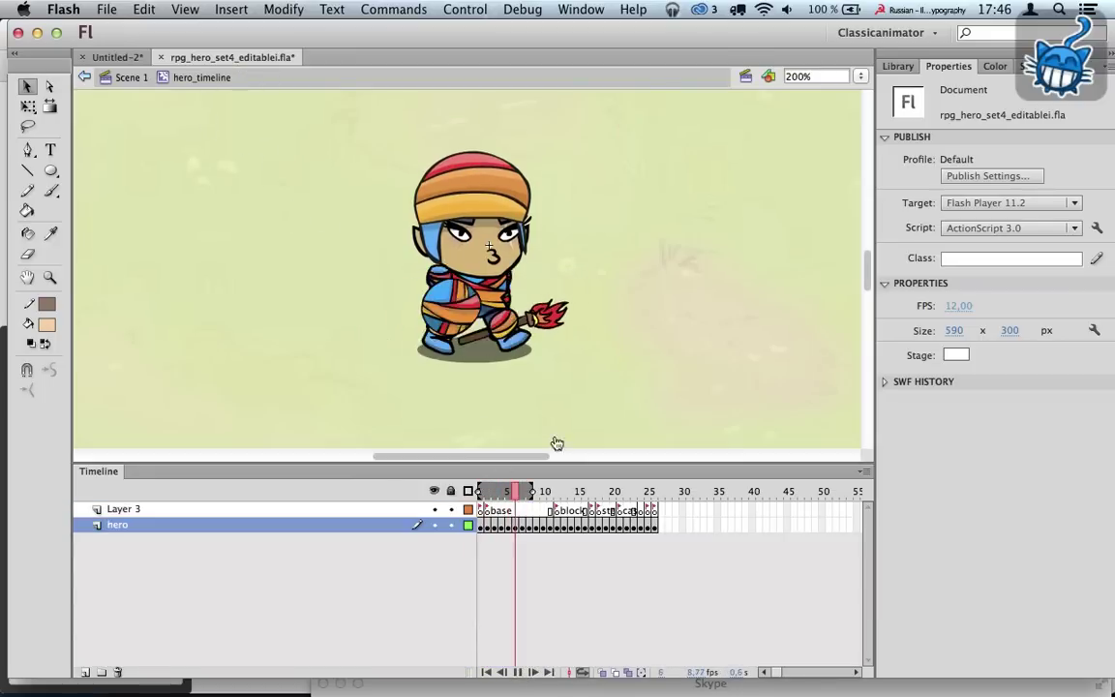
Step: Open the run clip from frame 9 of hero_timeline, play its animation, and return
left_click(537, 513)
left_click(535, 528)
key("super+e")
key("Return")
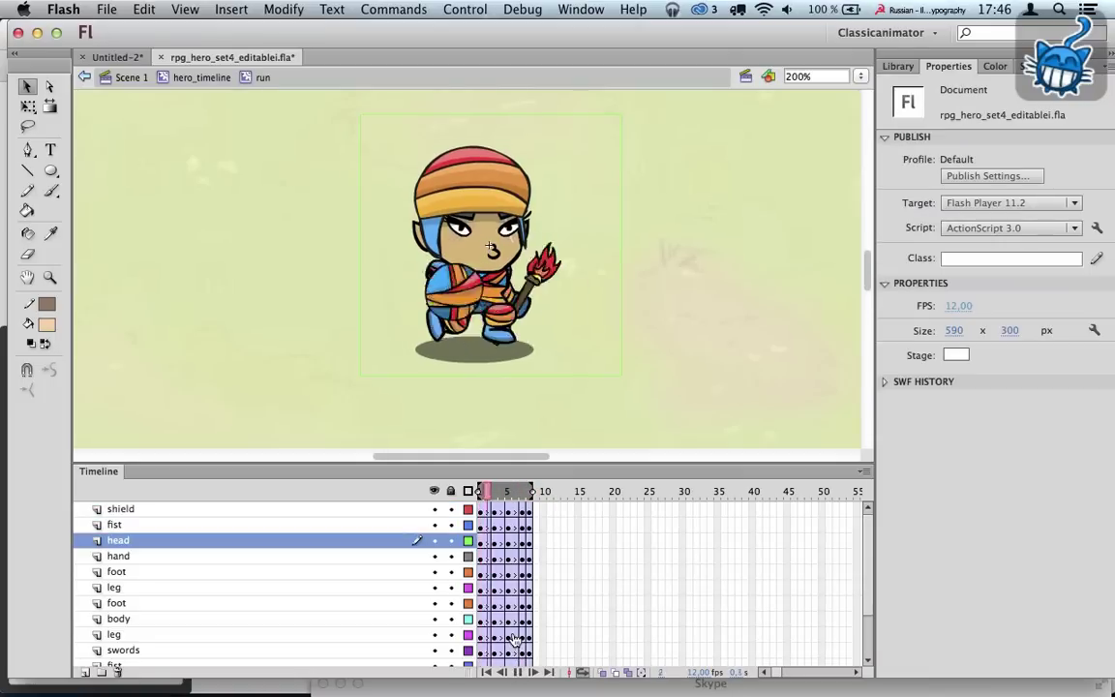
left_click(180, 78)
Step: Open the block_attack clip from hero_timeline, preview its animation and frames, and return
left_click(570, 493)
double_click(489, 290)
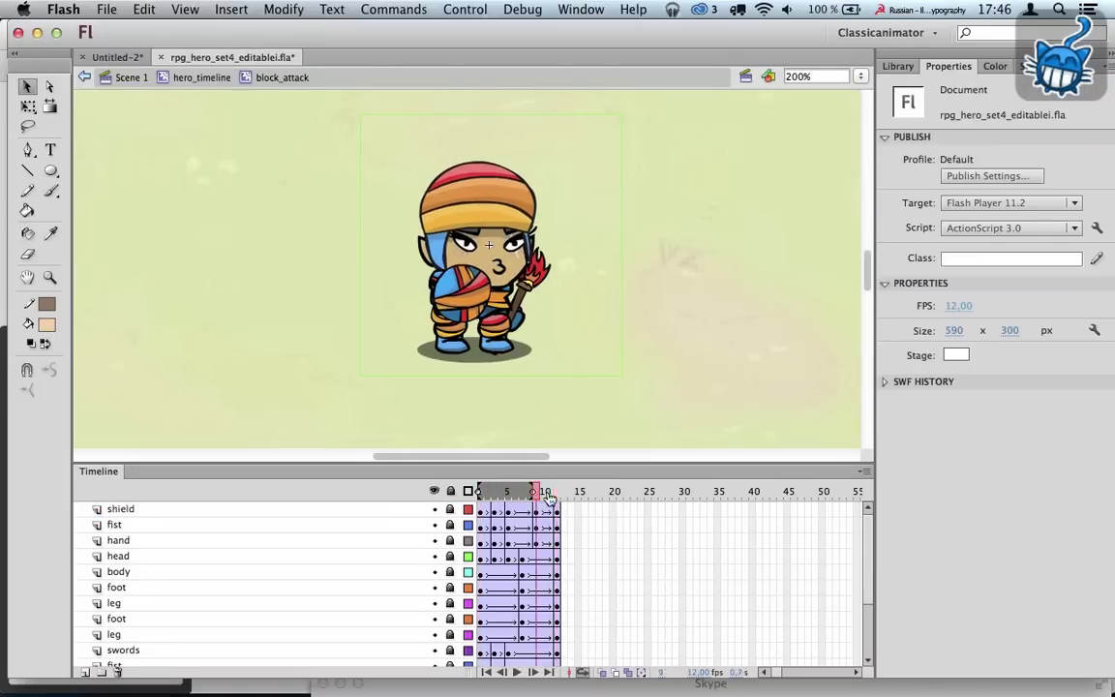
left_click(520, 669)
double_click(326, 190)
double_click(489, 276)
left_click_drag(509, 527, 551, 512)
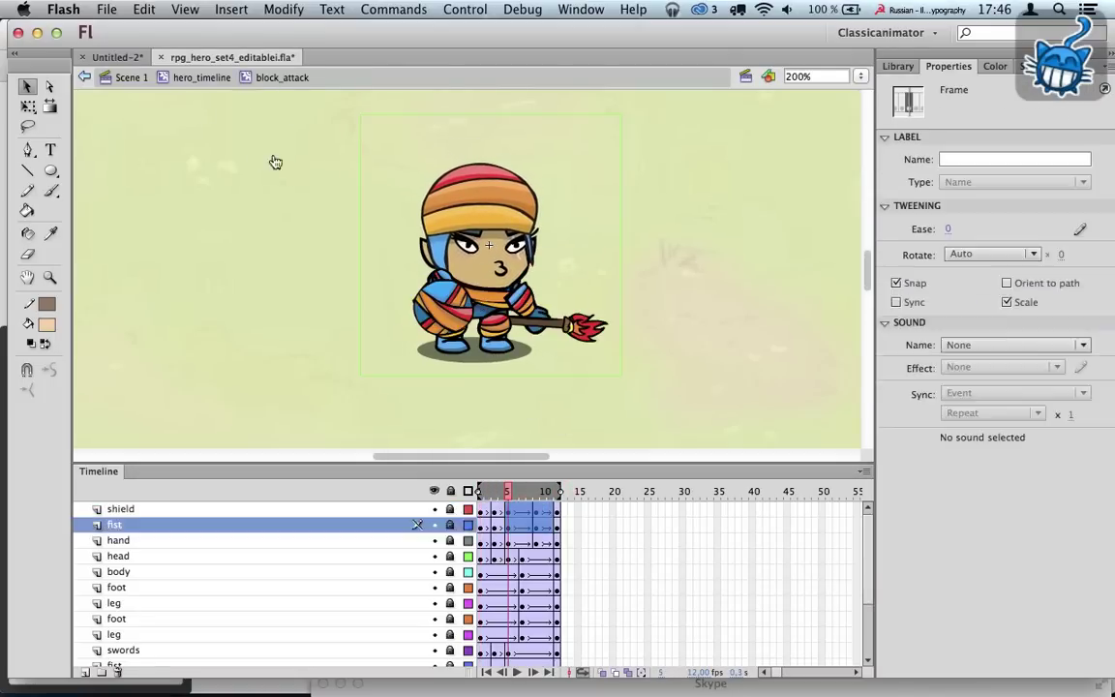
double_click(274, 161)
Step: Inspect the hero clip at frame 13 of hero_timeline and go back to Scene 1
left_click(564, 491)
left_click(493, 276)
key("super+e")
left_click(206, 78)
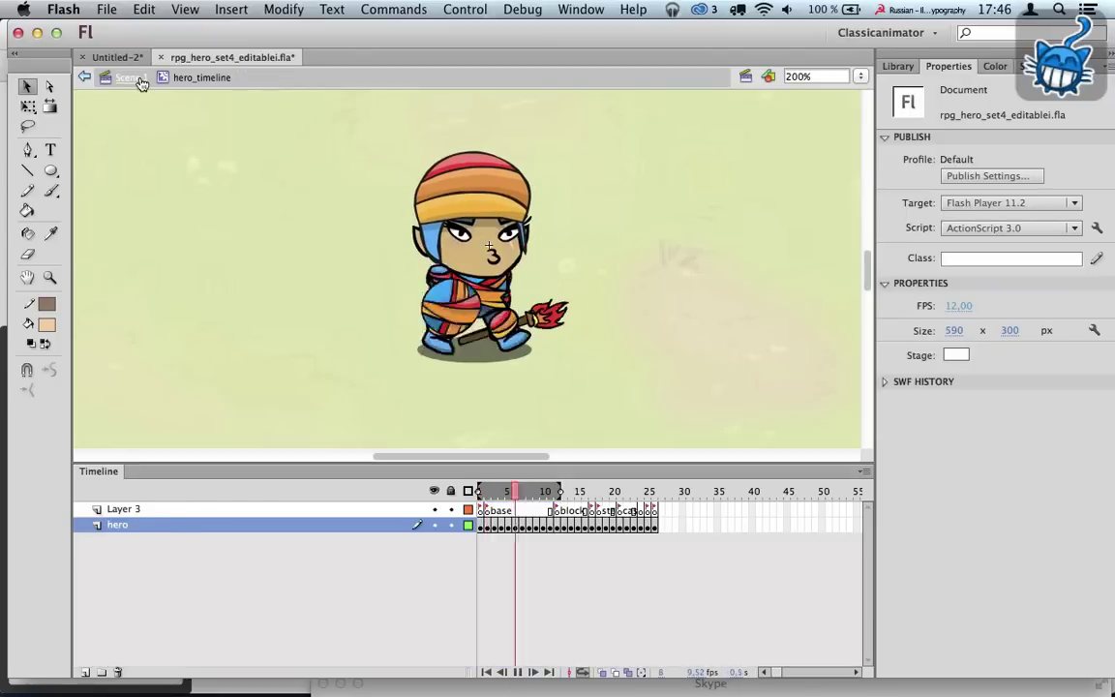
left_click(135, 79)
Step: Show the interface layers in Scene 1, hiding the layers for recolourable body-part icons and selected body-part timeline numbers
left_click(387, 281)
key("super+1")
left_click_drag(435, 509, 436, 617)
left_click_drag(530, 525, 536, 504)
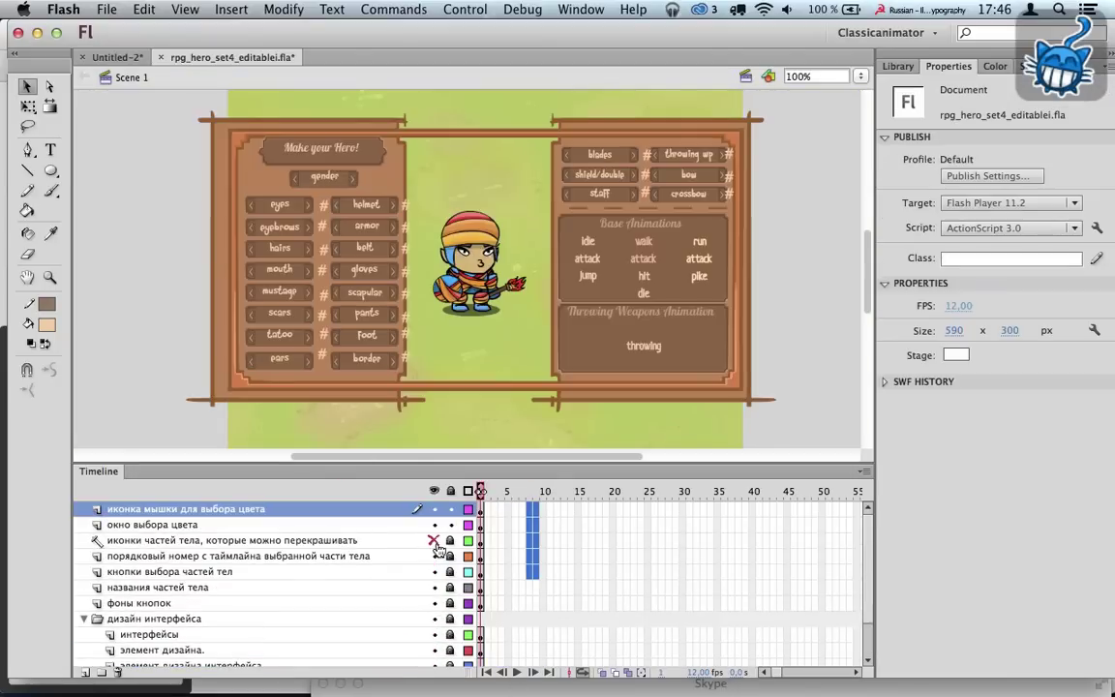
Step: Examine the hero and the Base Animations and Throwing Weapons Animation panels at 200% zoom
left_click_drag(245, 296, 511, 307)
left_click_drag(366, 231, 137, 324)
key("super+equal")
left_click(136, 321)
left_click_drag(732, 266, 280, 300)
left_click_drag(736, 259, 329, 234)
scroll(329, 235, "right", 10)
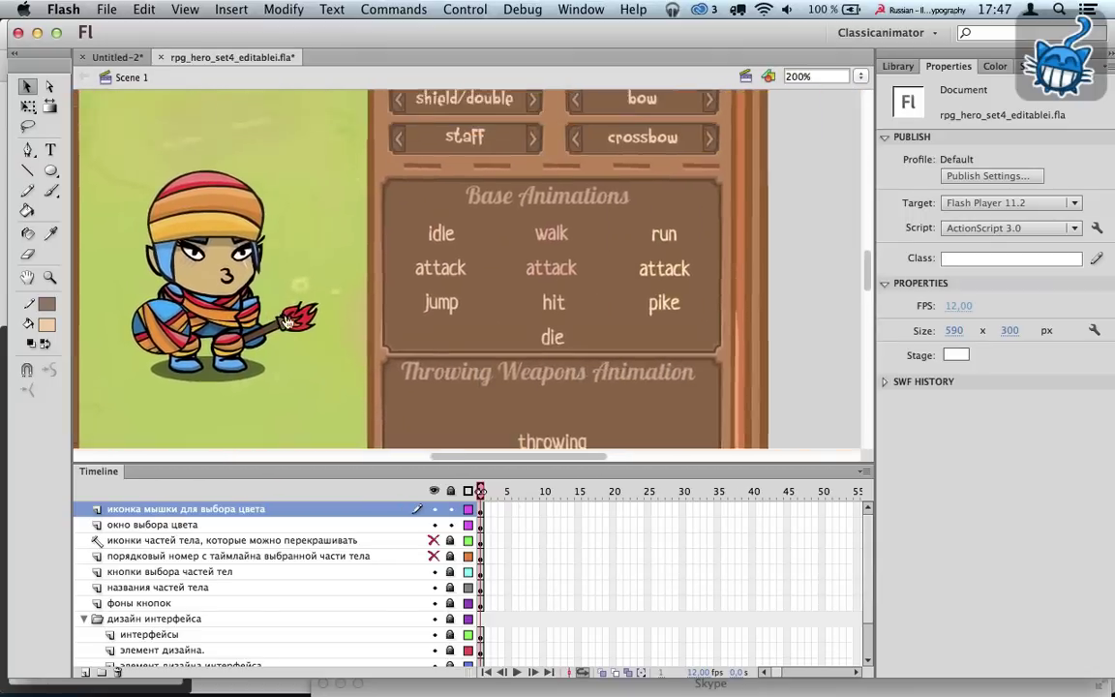
scroll(344, 159, "down", 3)
Step: Unlock all layers in Scene 1 and select the animationBtnSet instance containing the animation names
left_click(552, 317)
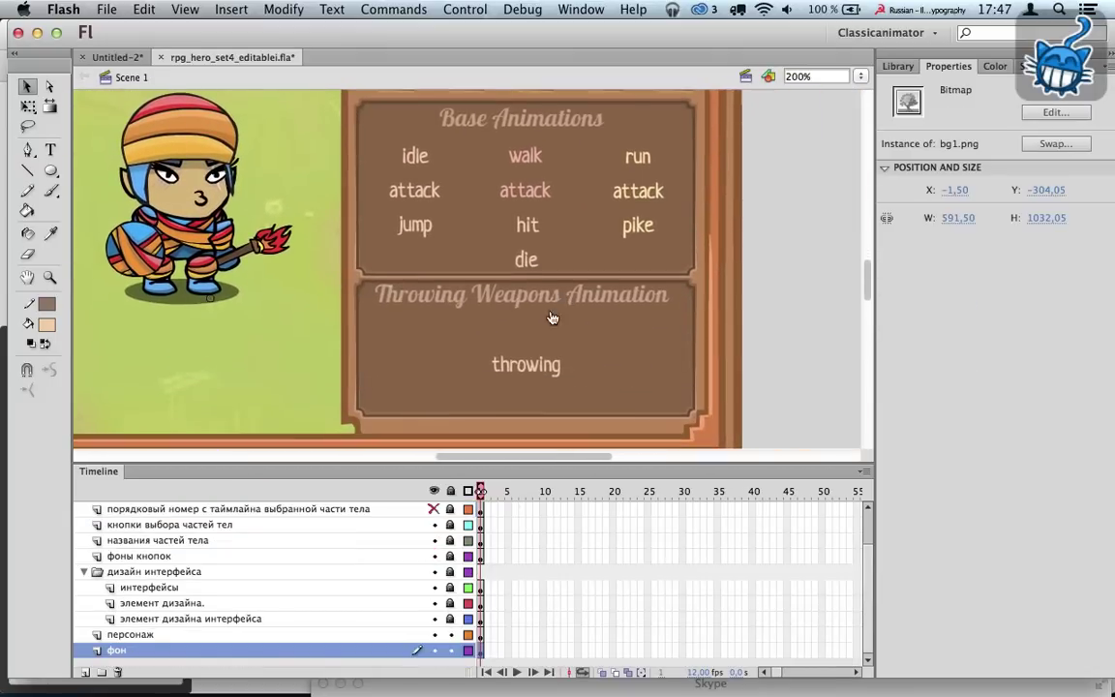
left_click(451, 492)
double_click(539, 366)
mouse_move(501, 561)
left_mouse_down()
mouse_move(488, 573)
mouse_move(513, 571)
mouse_move(501, 571)
left_mouse_up()
double_click(379, 288)
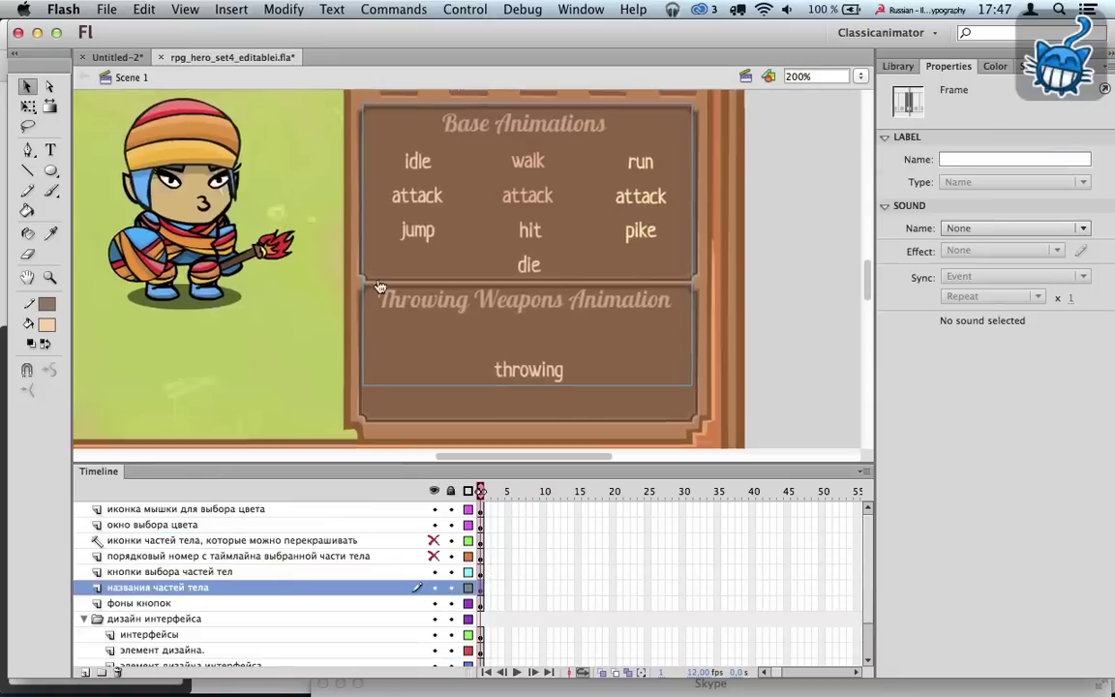
left_click_drag(378, 289, 510, 442)
scroll(510, 442, "down", 3)
scroll(510, 442, "left", 3)
Step: Switch from Flash to another open application
key("super+Tab")
key("super+Tab")
key("super+Tab")
key("super+Tab")
key("super+Tab")
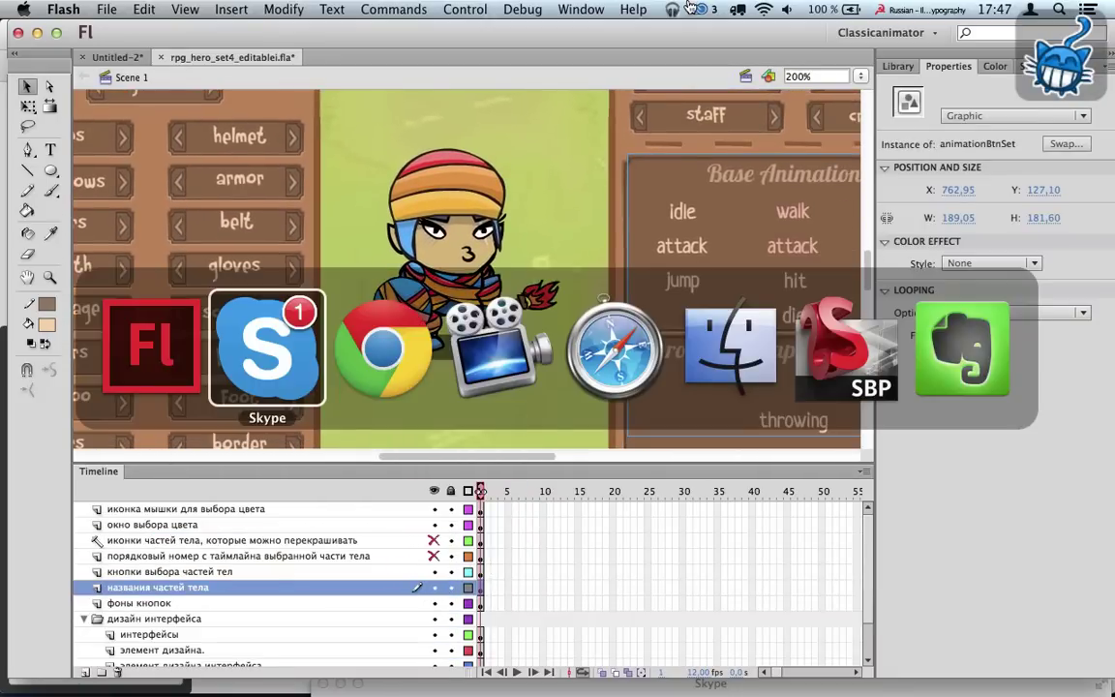